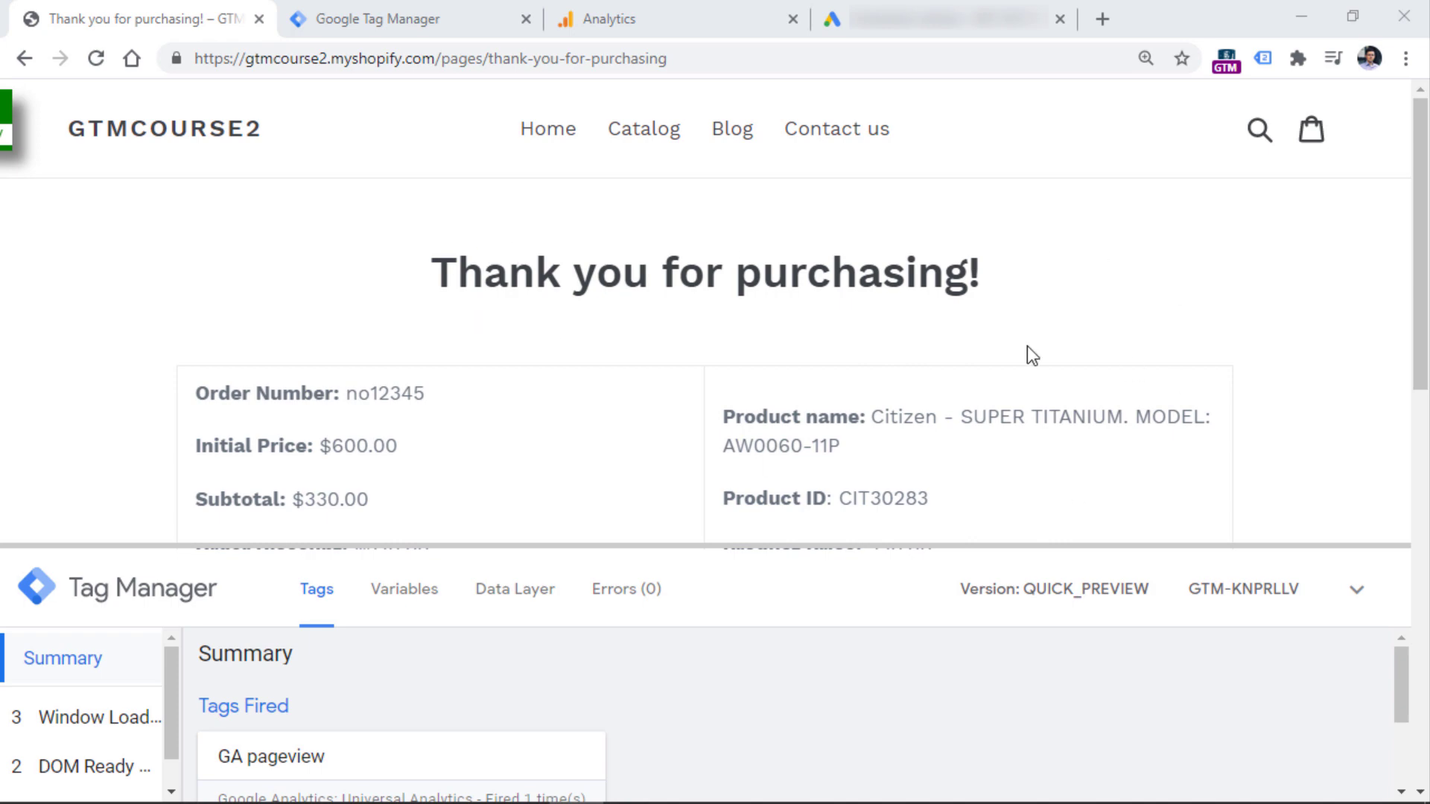
# Step: View the source code of the thank-you page, and open the element inspector on the page itself
pyautogui.rightClick(1089, 253)
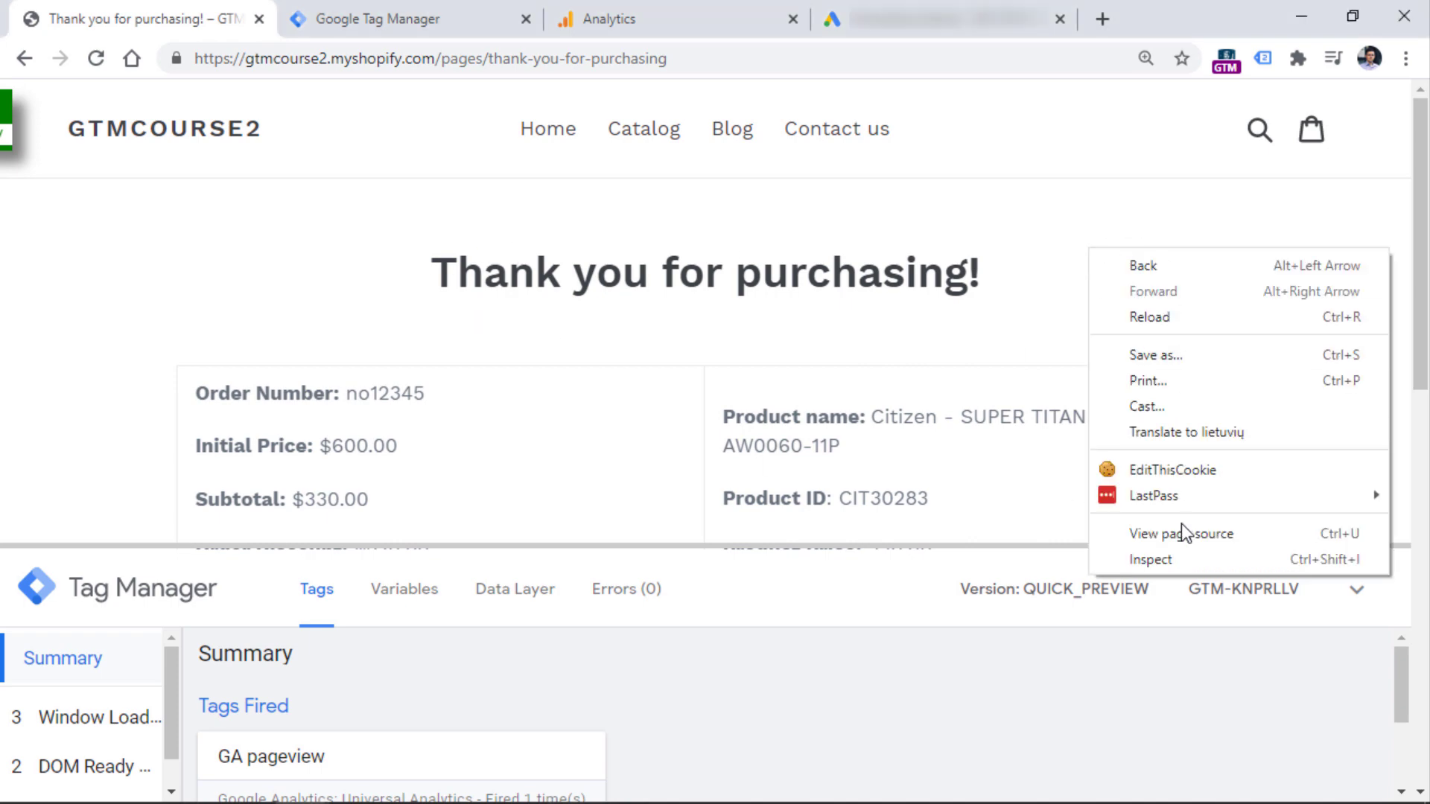
pyautogui.click(1199, 534)
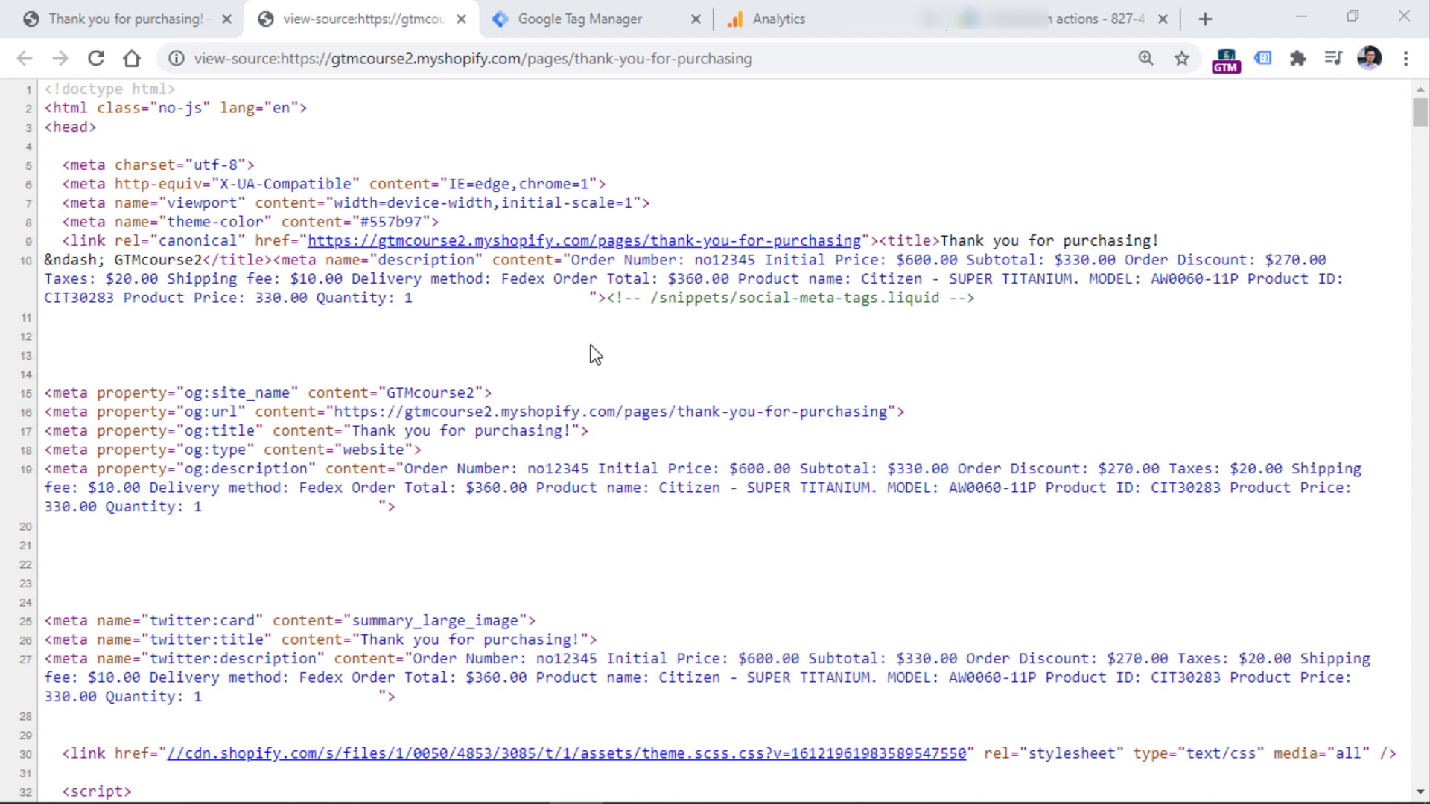
pyautogui.click(157, 23)
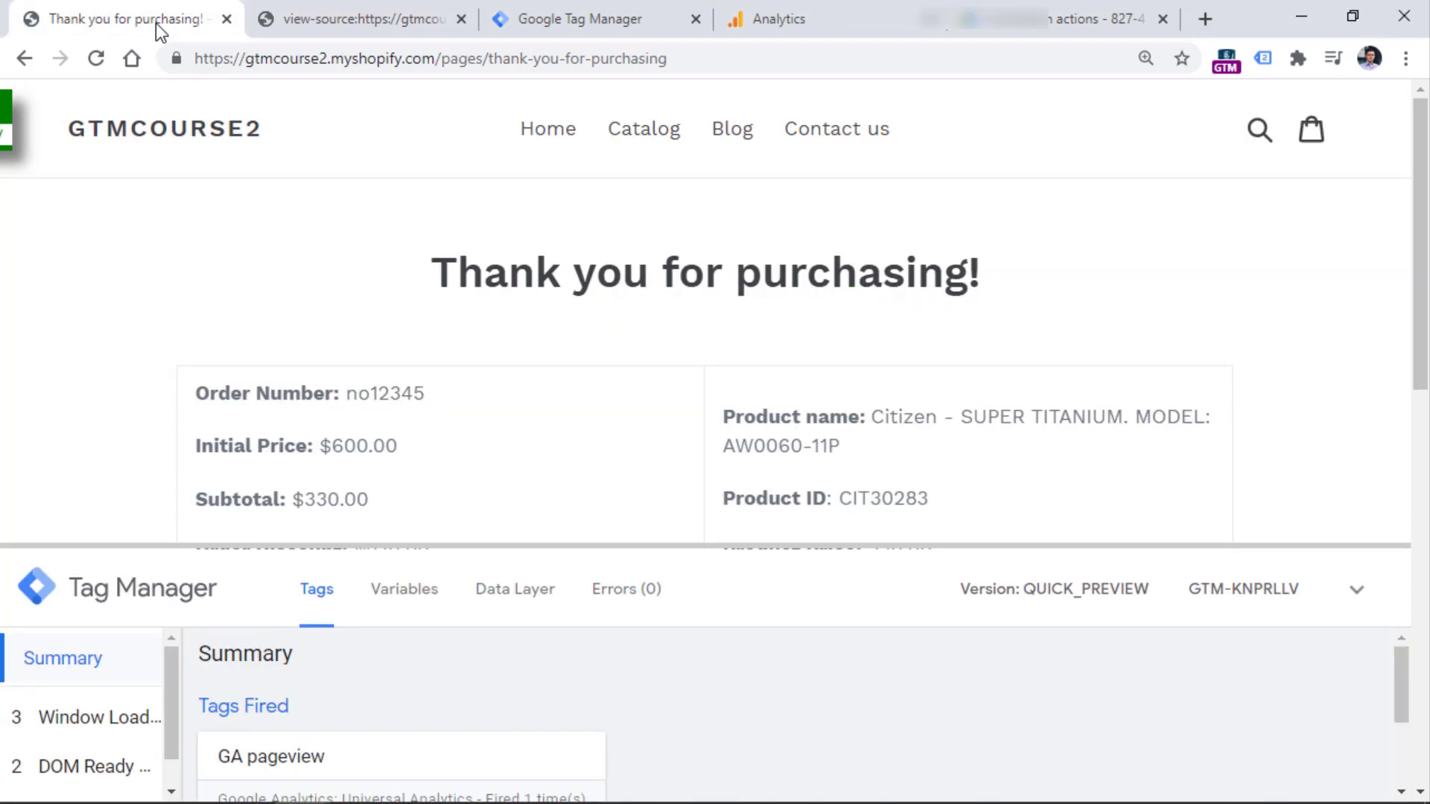
pyautogui.rightClick(600, 340)
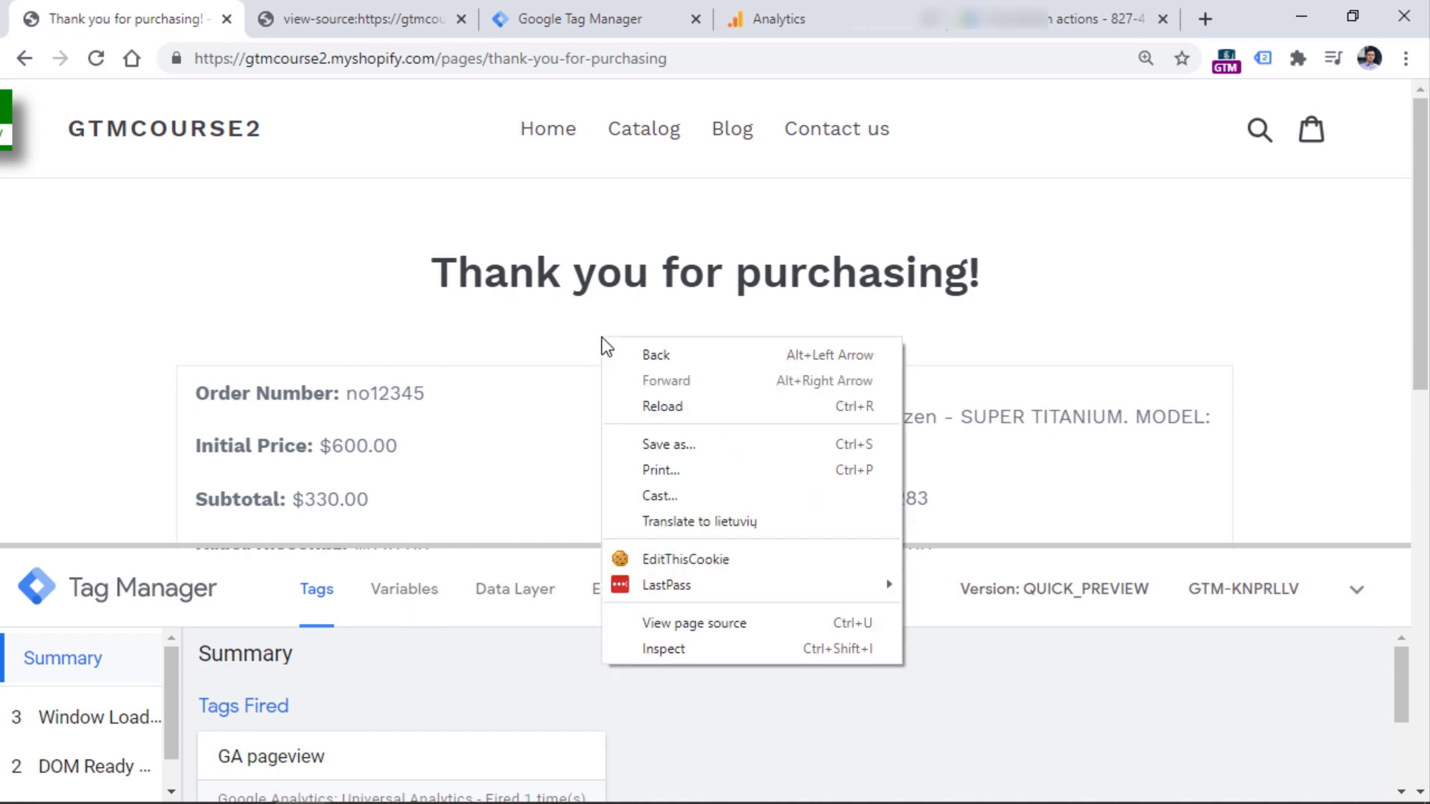
pyautogui.click(678, 651)
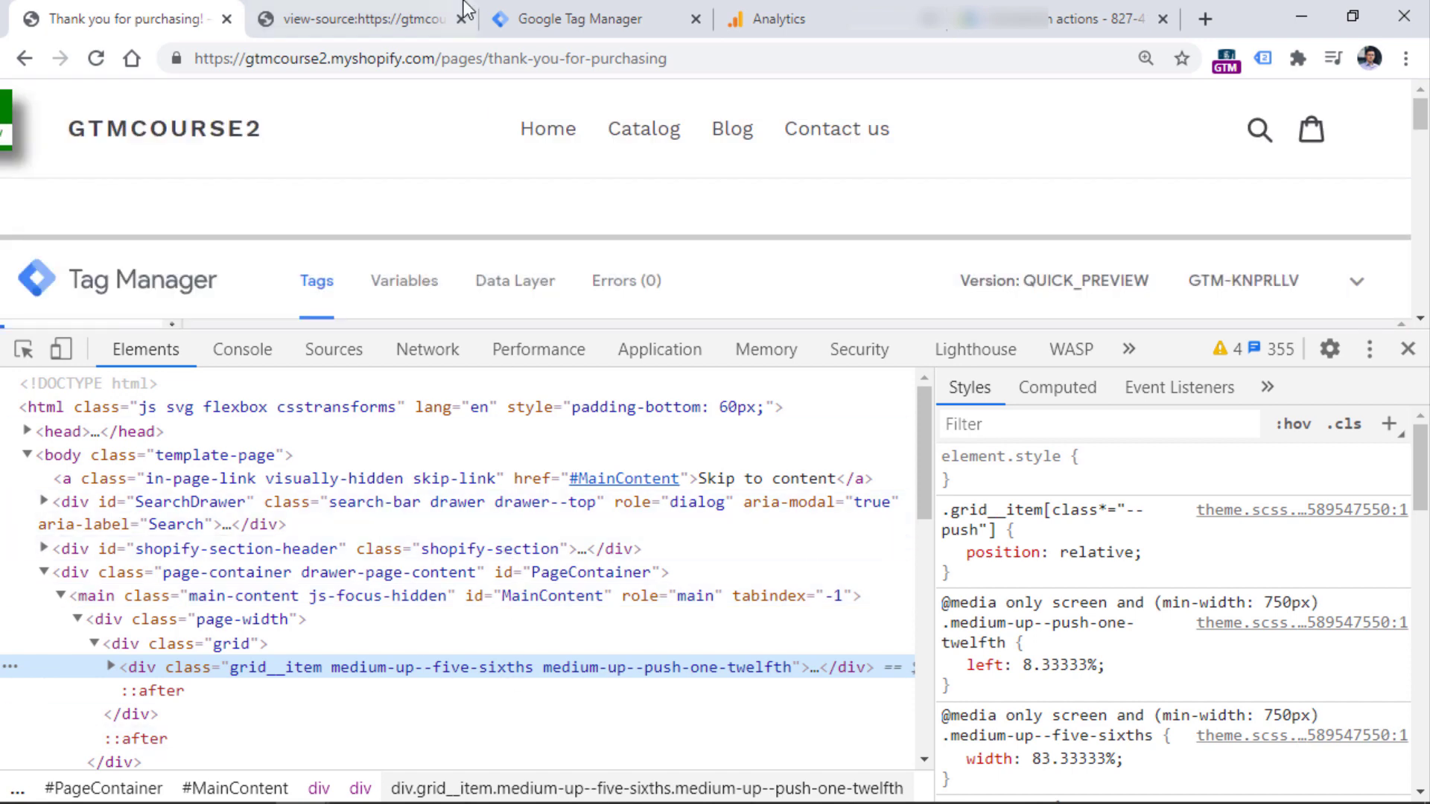
# Step: Compare the head element and its meta charset tag in the page source with the same elements in the inspected DOM
pyautogui.click(358, 18)
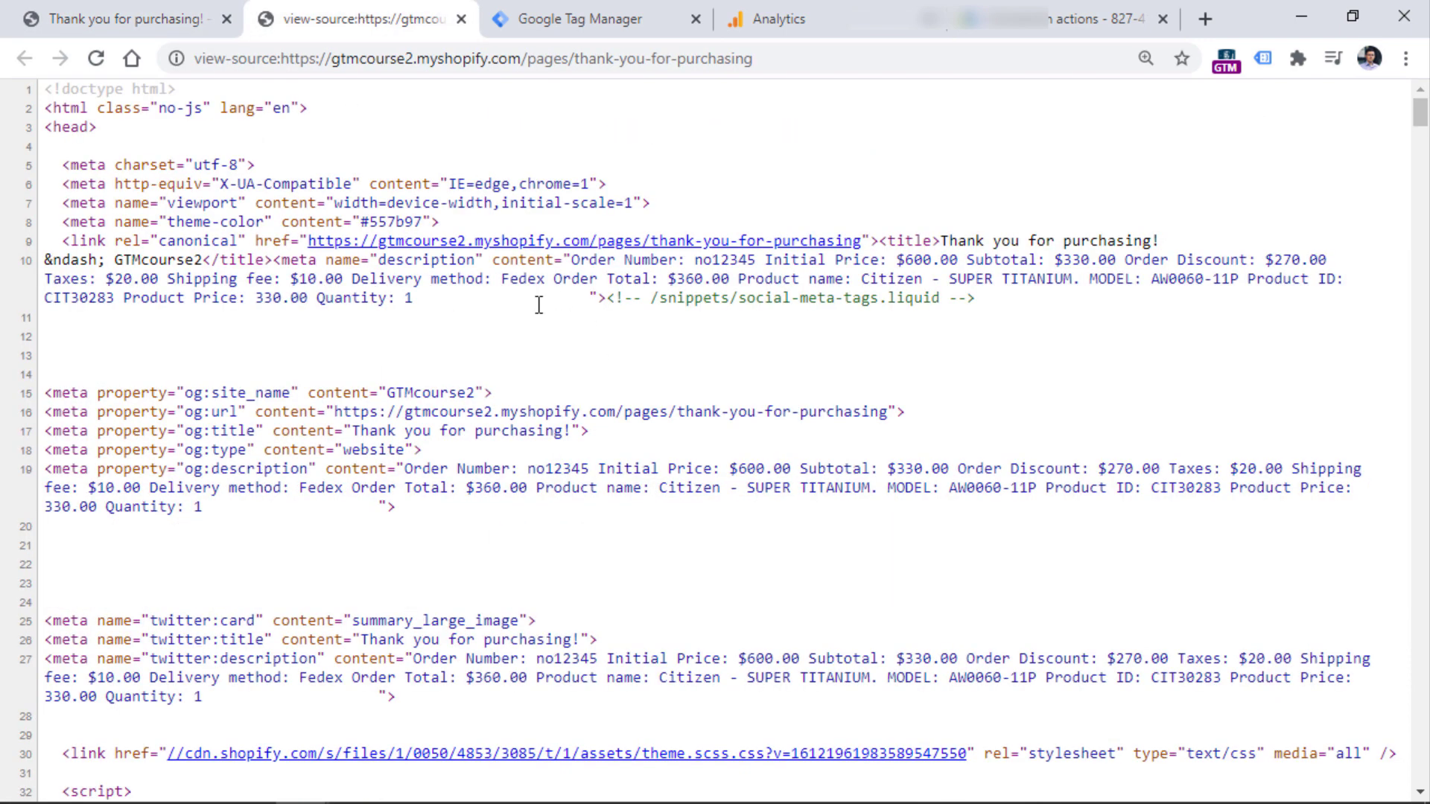
pyautogui.moveTo(101, 130); pyautogui.dragTo(47, 131)
pyautogui.click(119, 19)
pyautogui.click(27, 432)
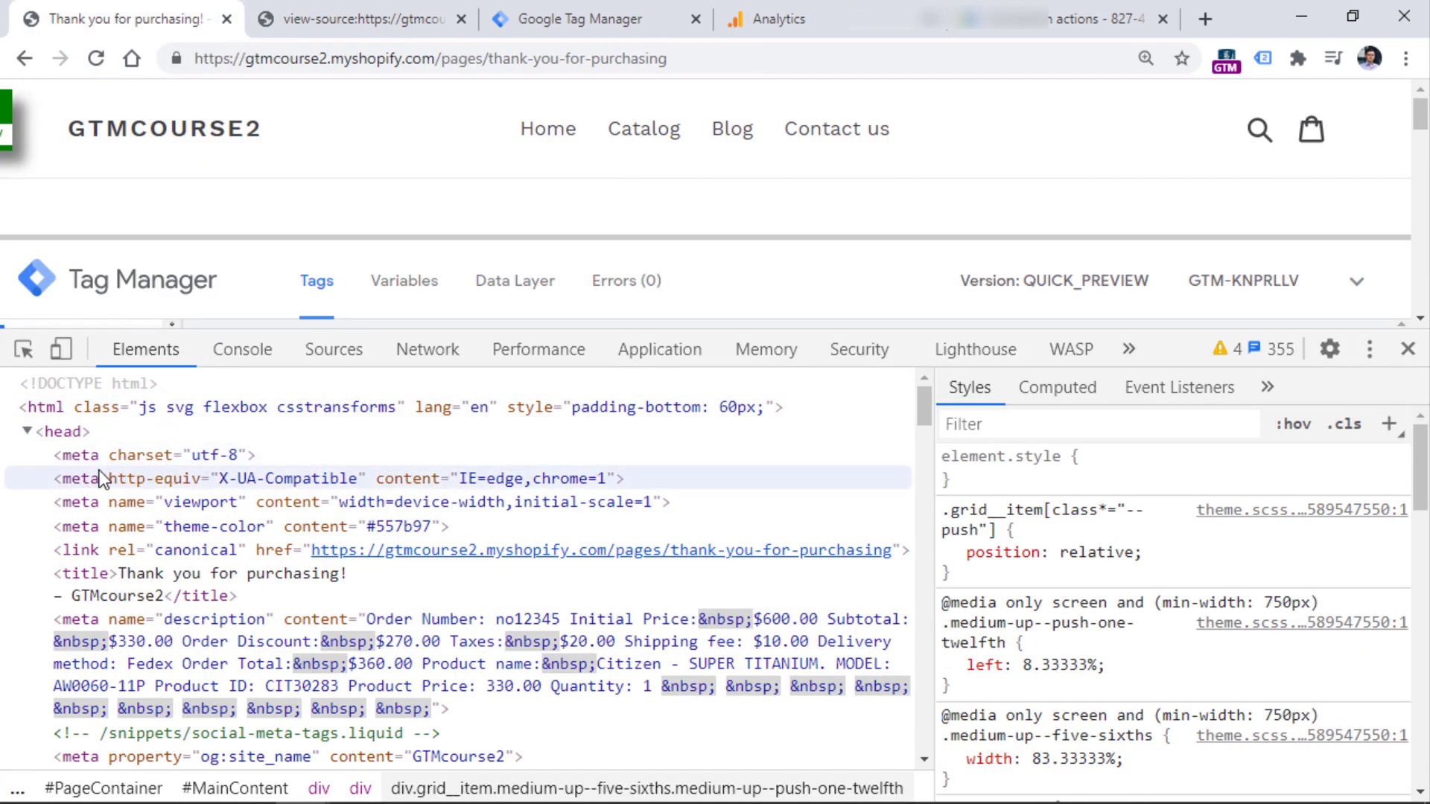
pyautogui.click(344, 17)
pyautogui.moveTo(258, 165); pyautogui.dragTo(65, 174)
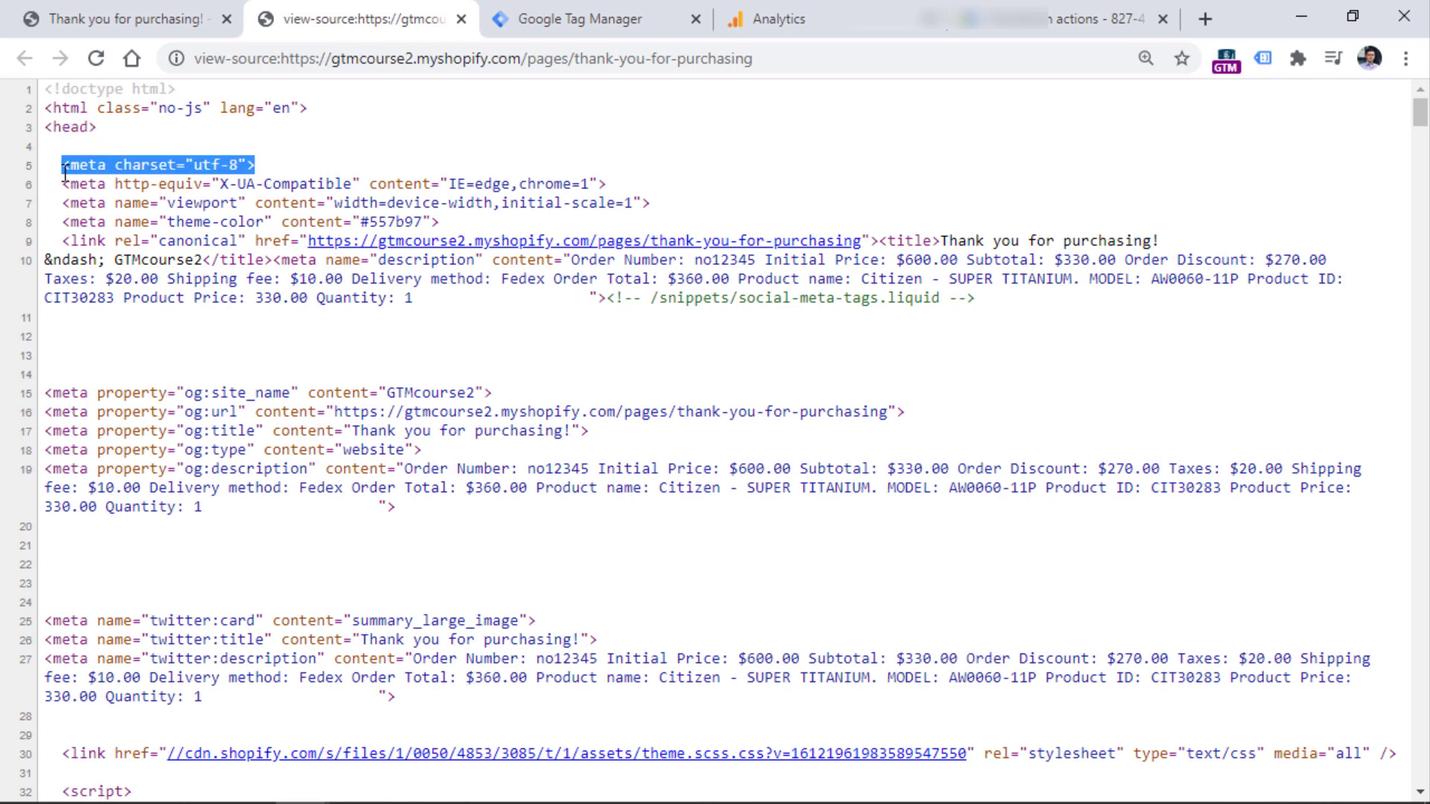
pyautogui.click(310, 146)
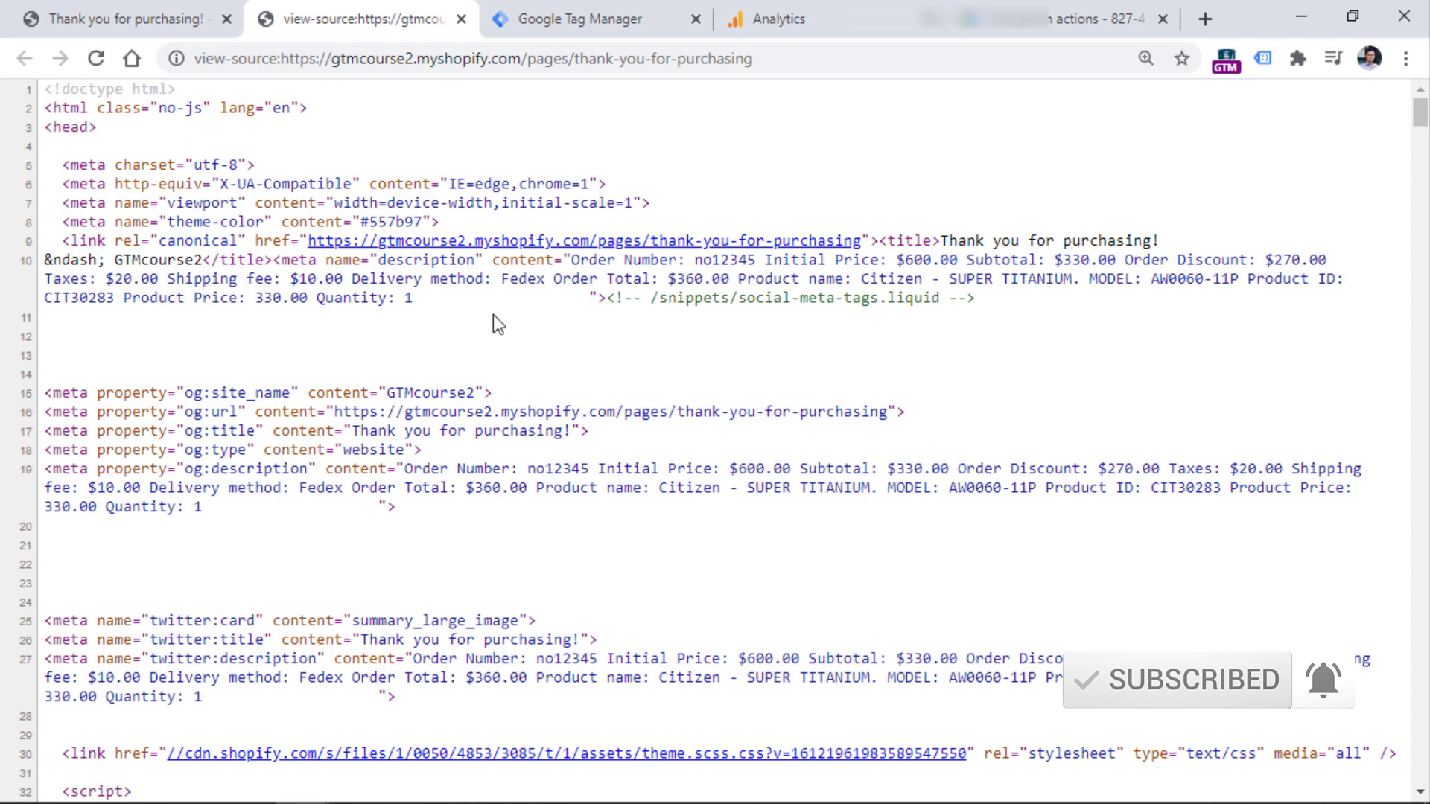
pyautogui.click(119, 22)
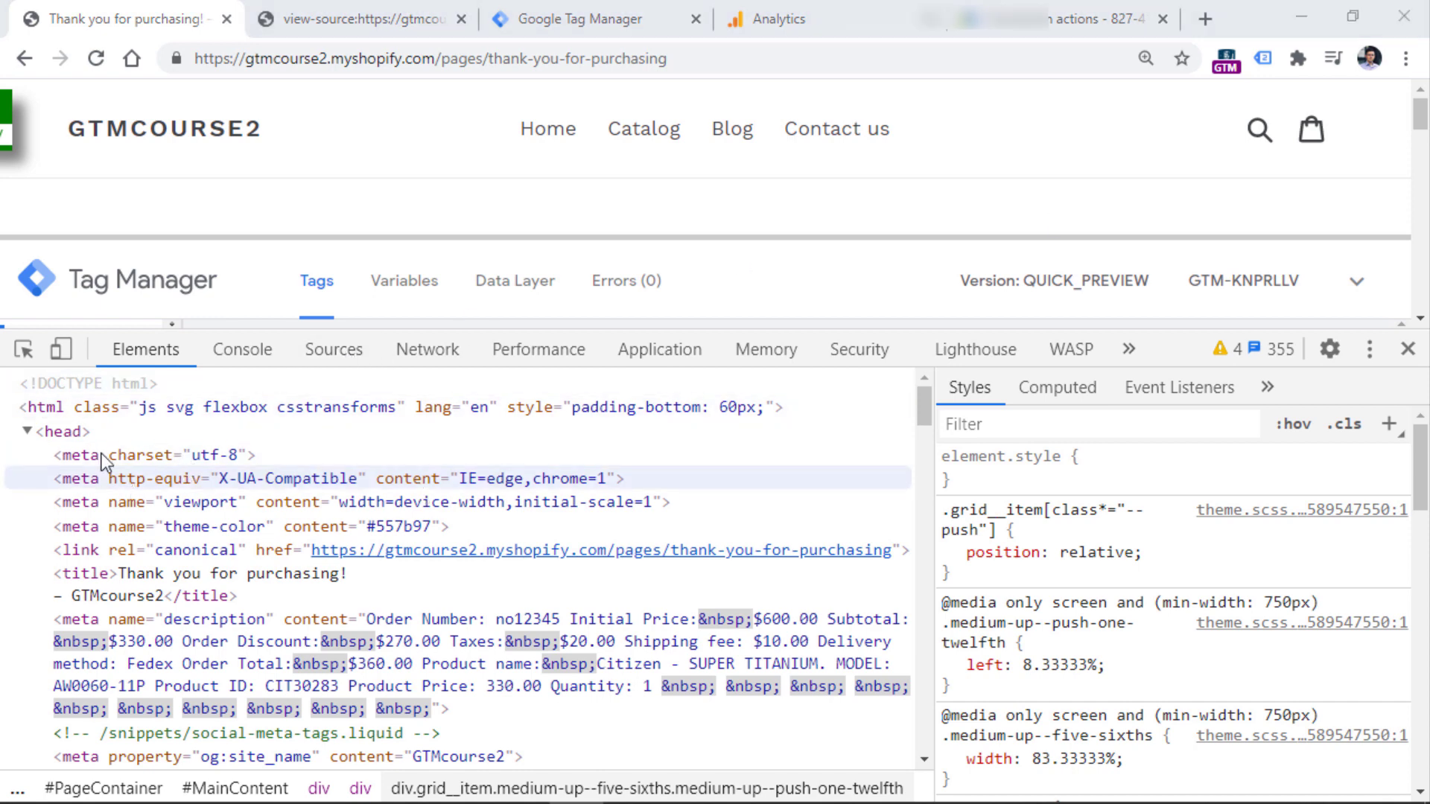
pyautogui.click(28, 431)
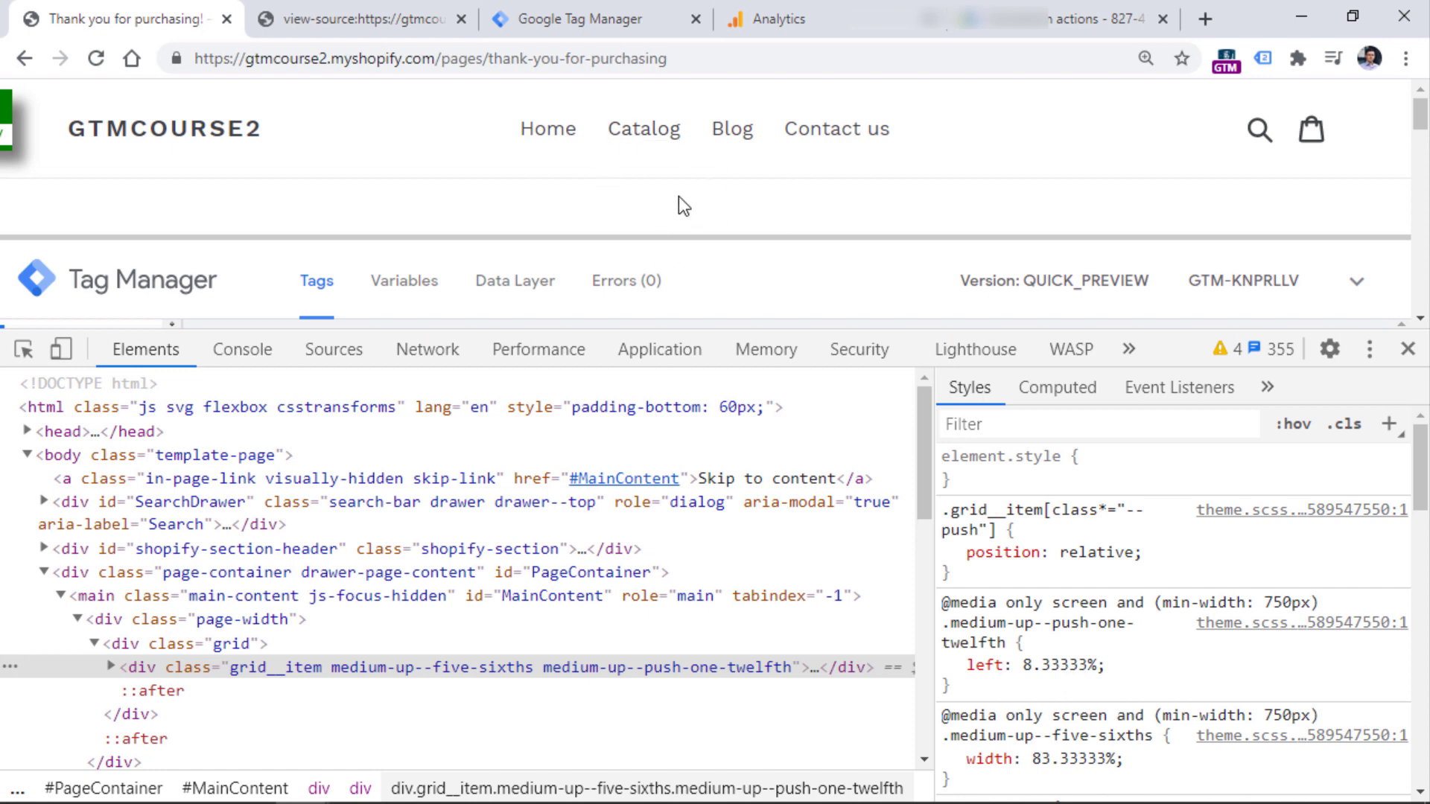
pyautogui.click(339, 17)
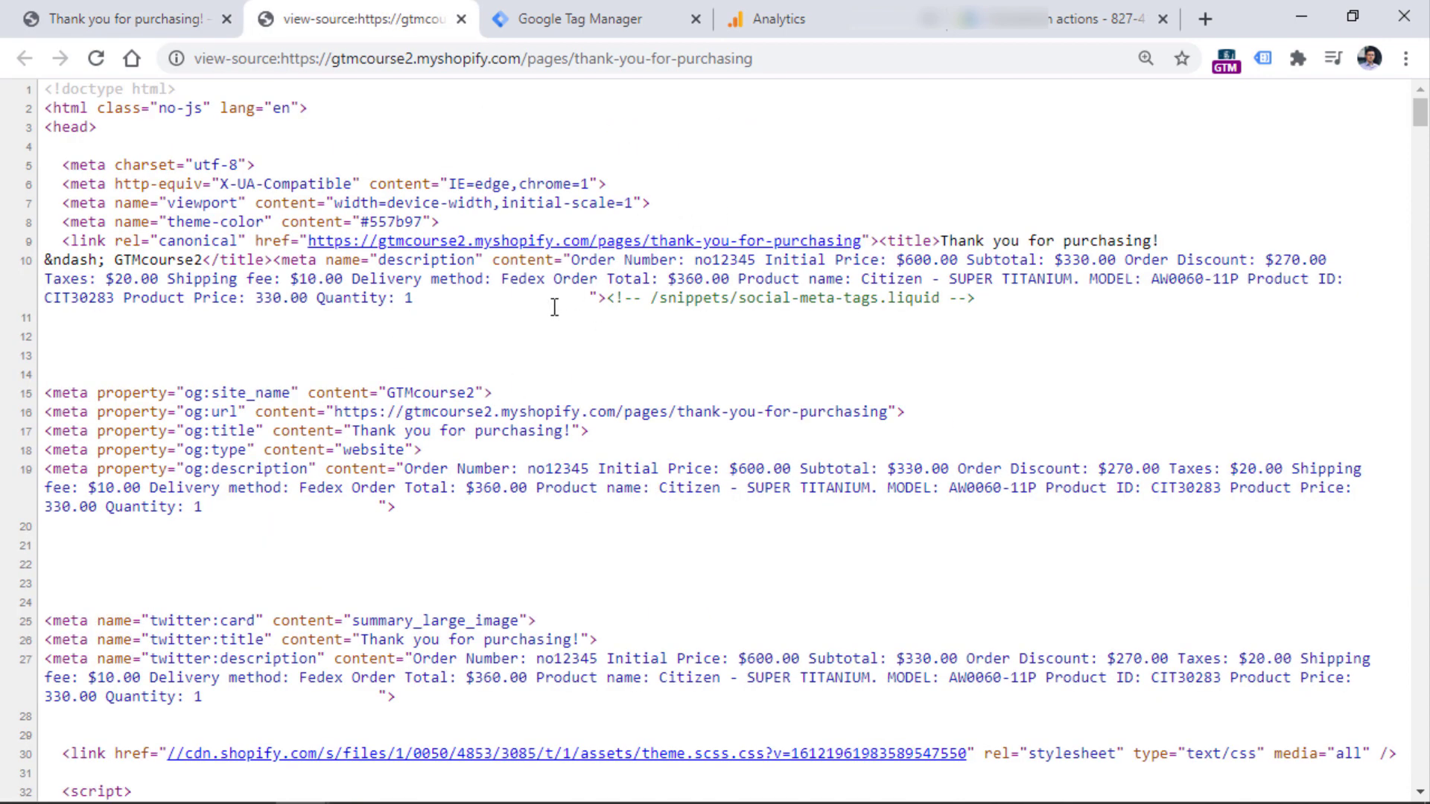
pyautogui.hotkey('ctrl', 'shift', 'Tab')
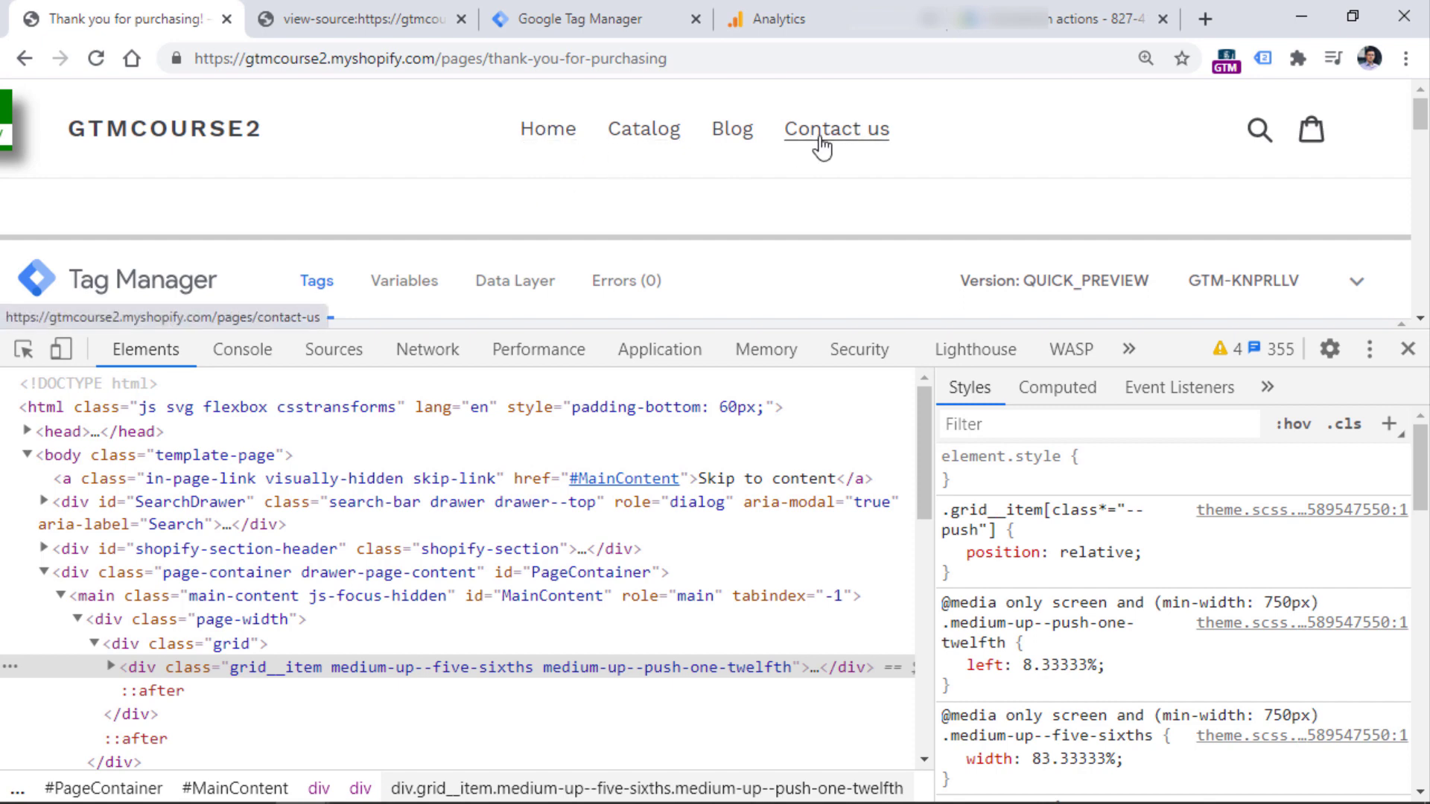
# Step: Inspect the Home navigation link and change its label text in the DOM to "I changed this"
pyautogui.rightClick(547, 135)
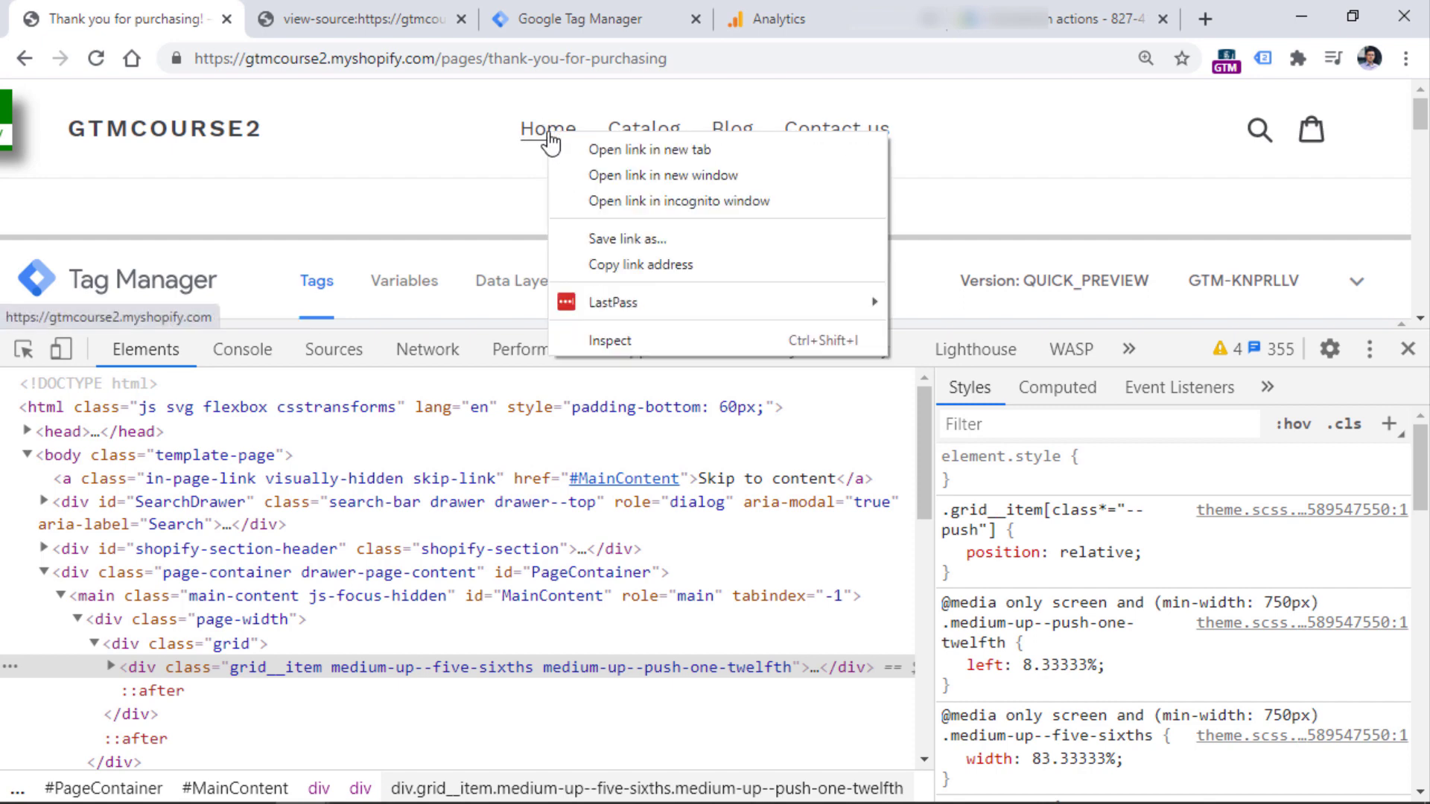
pyautogui.click(610, 341)
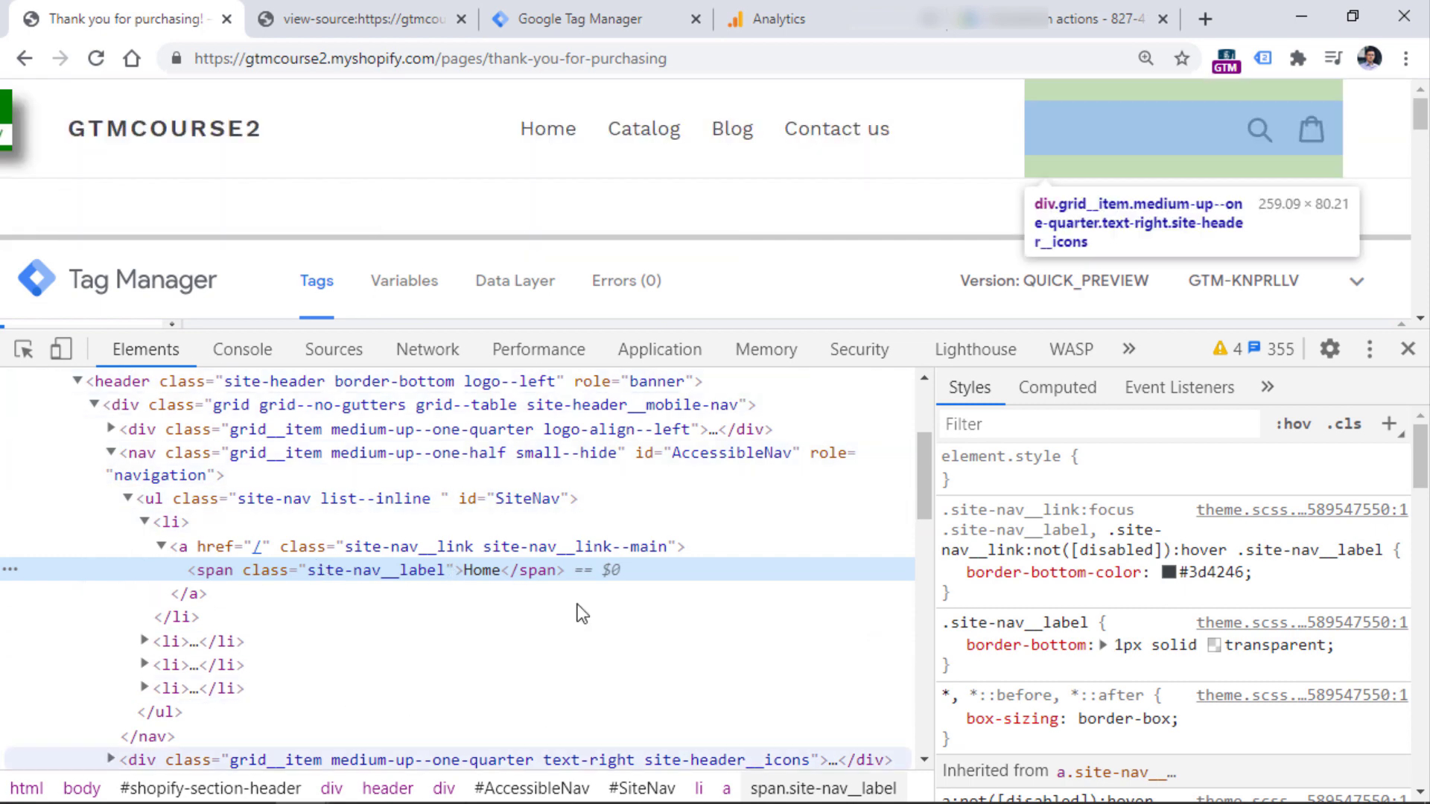
pyautogui.doubleClick(481, 573)
pyautogui.write('I changed this')
pyautogui.press('Return')
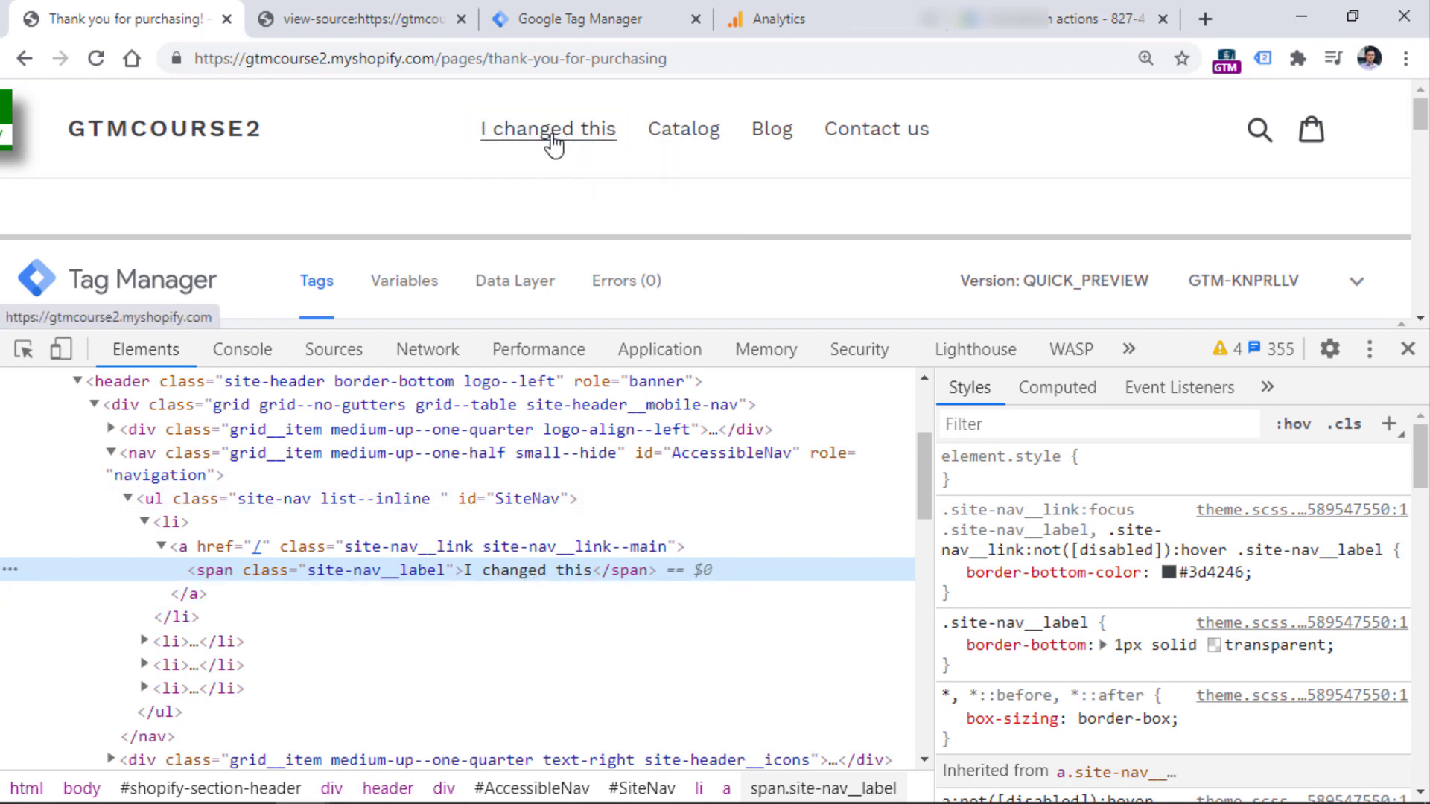
# Step: Reload the page source of the thank-you page and search it for "home"
pyautogui.click(365, 21)
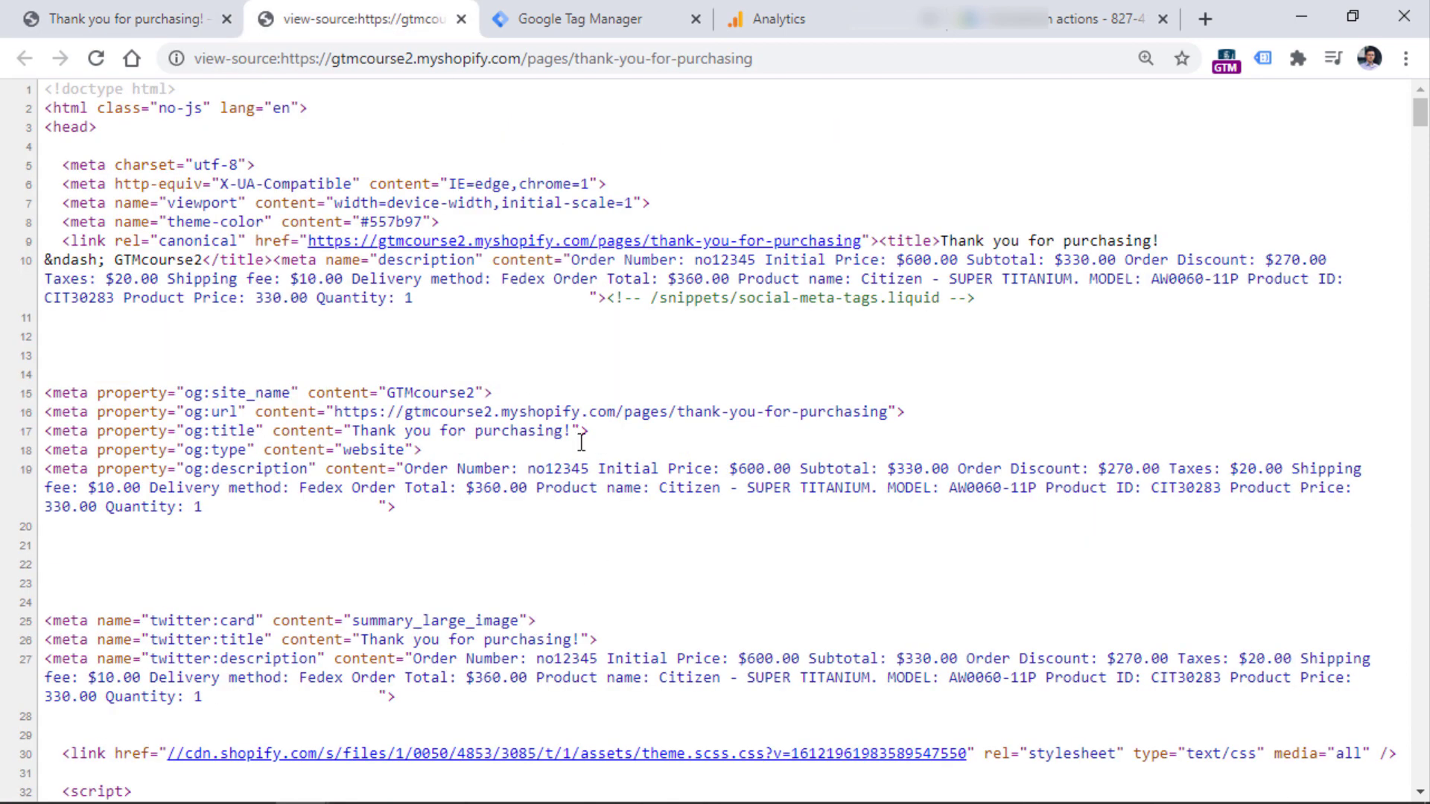
pyautogui.click(92, 60)
pyautogui.hotkey('ctrl', 'f')
pyautogui.click(918, 101)
pyautogui.press('Return')
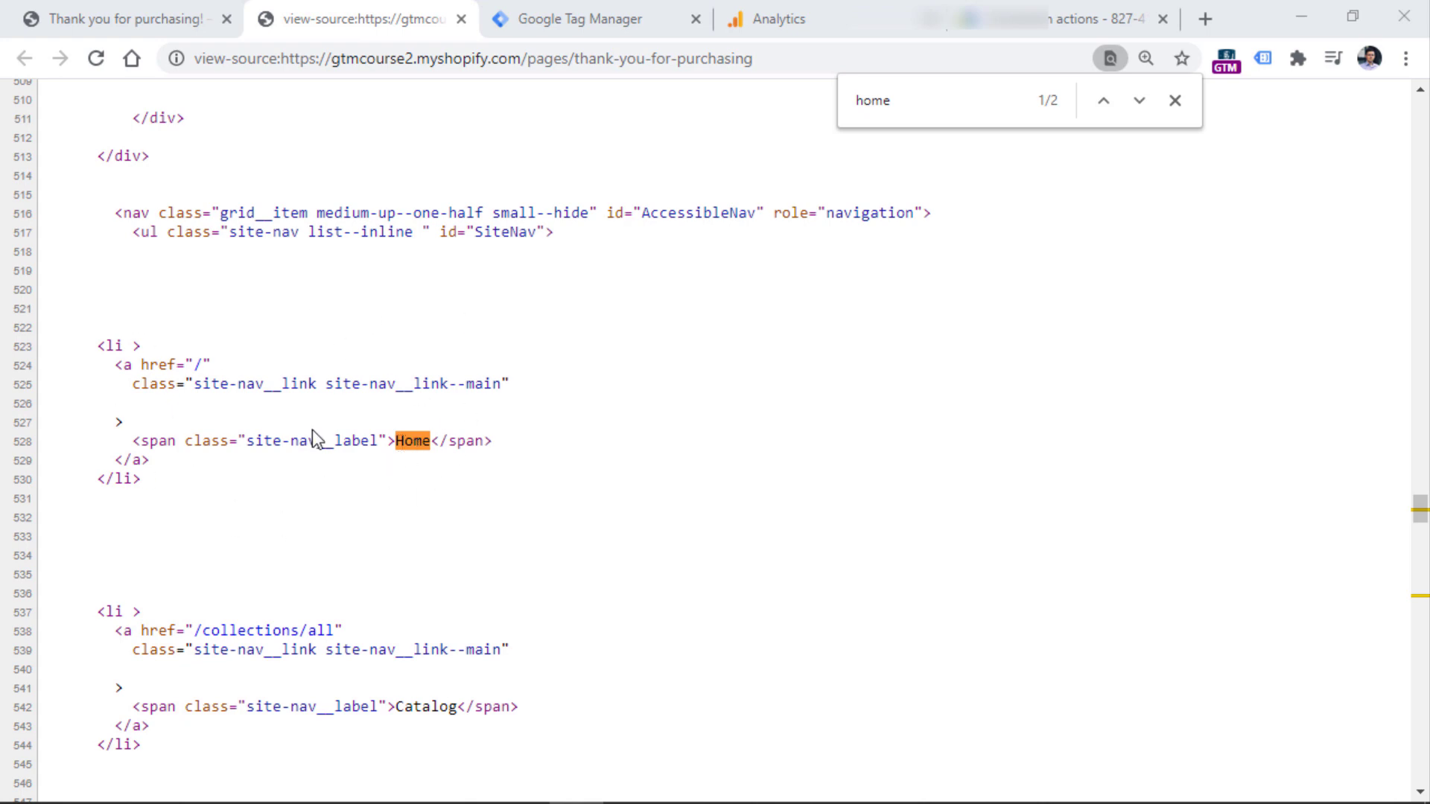
# Step: Delete the span element containing "I changed this" from the inspected page's navigation
pyautogui.click(180, 21)
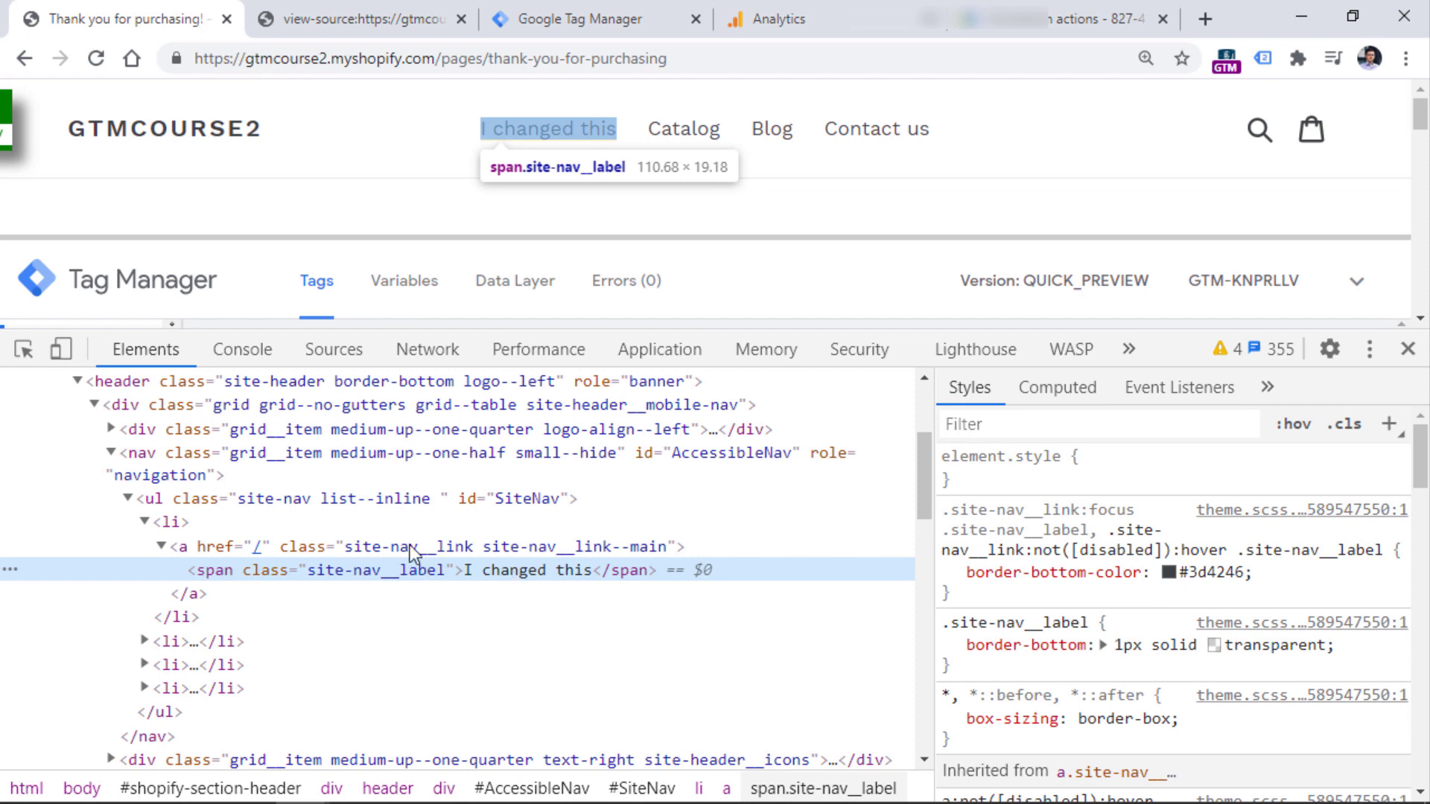
pyautogui.rightClick(441, 571)
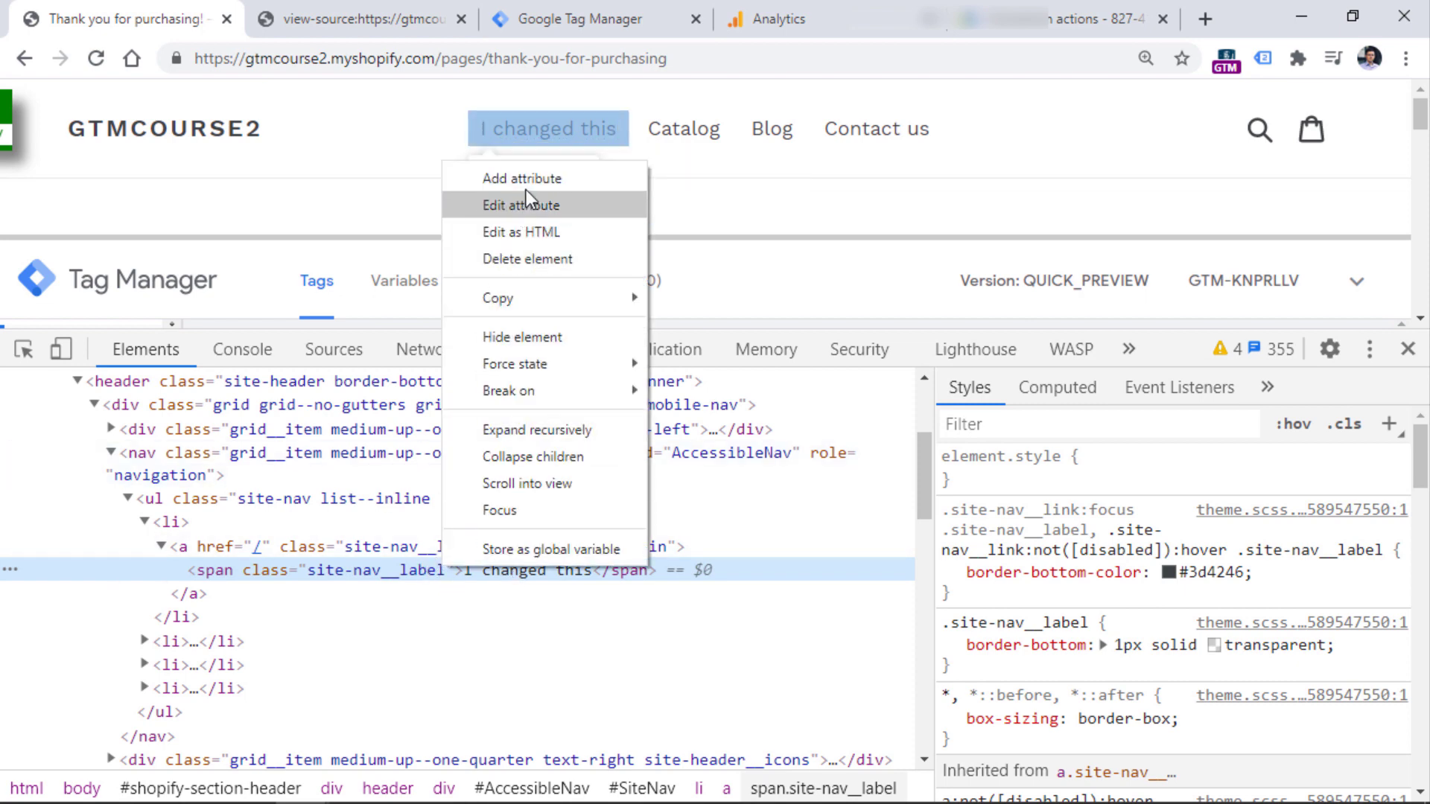
pyautogui.click(526, 260)
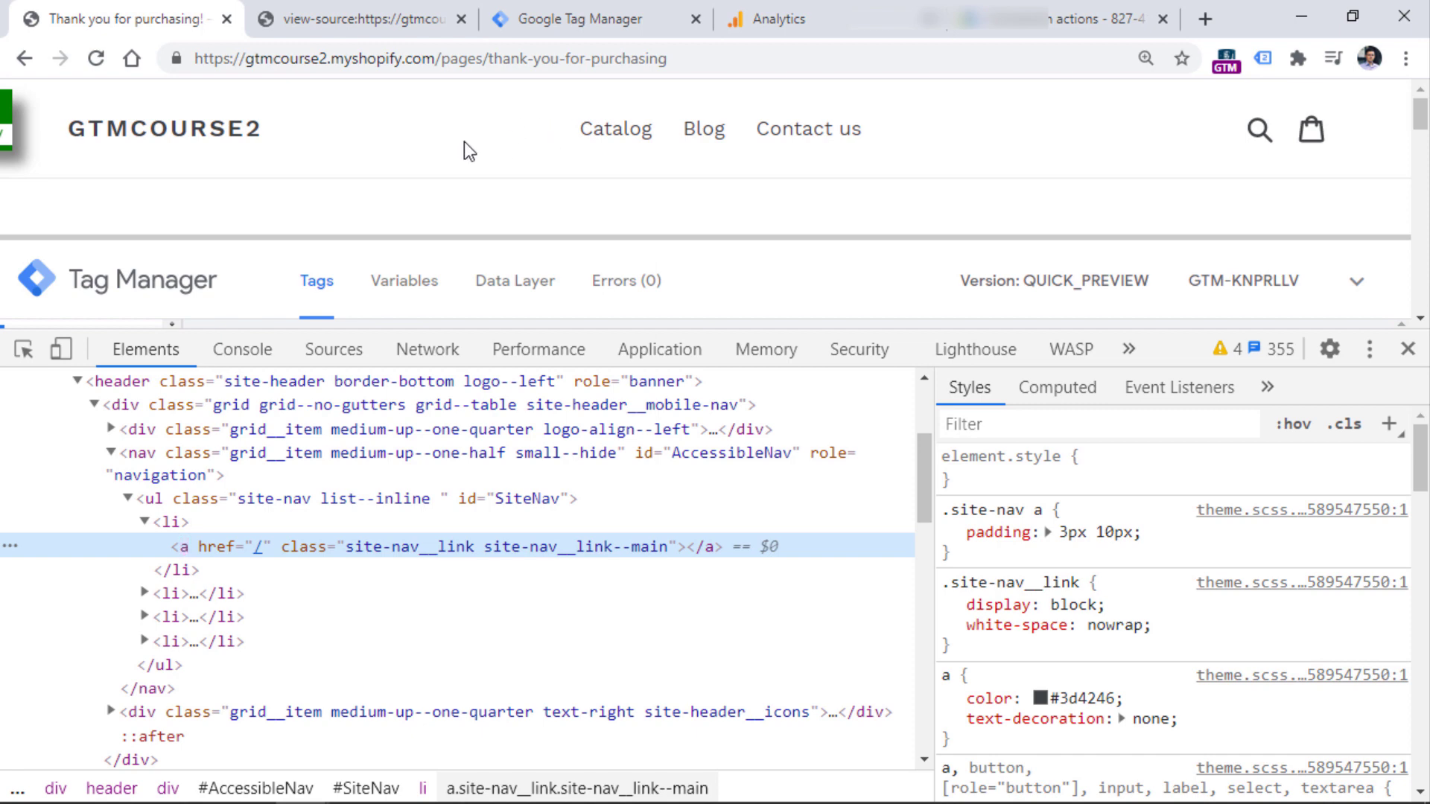
# Step: Reload the page source and examine the navigation list item that contains the Home label
pyautogui.click(359, 15)
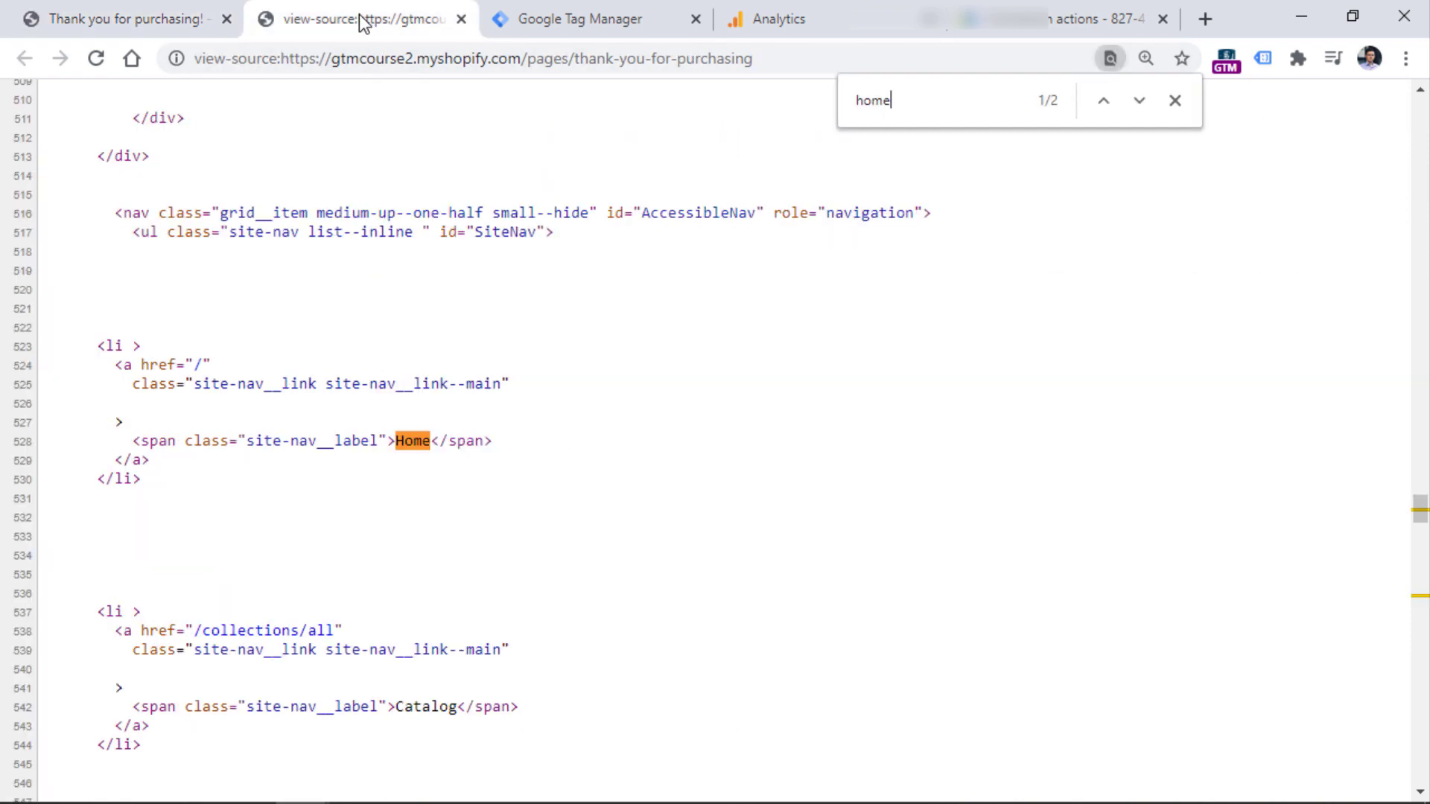
pyautogui.press('F5')
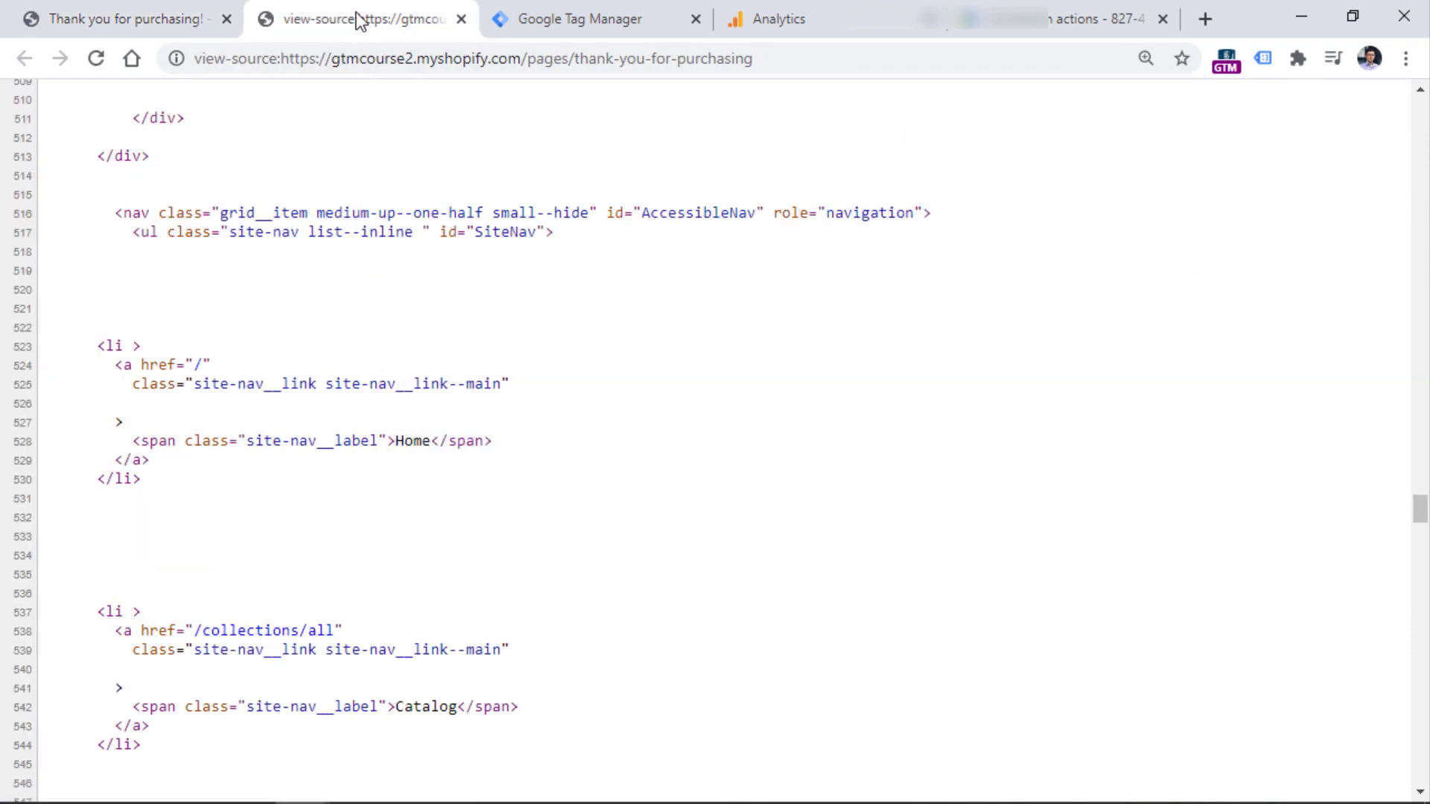
pyautogui.moveTo(97, 346); pyautogui.dragTo(310, 502)
pyautogui.click(310, 502)
pyautogui.moveTo(394, 441); pyautogui.dragTo(434, 441)
pyautogui.click(434, 441)
# Step: Close the developer tools on the thank-you page and reload it to discard the DOM edits
pyautogui.hotkey('ctrl', 'shift', 'Tab')
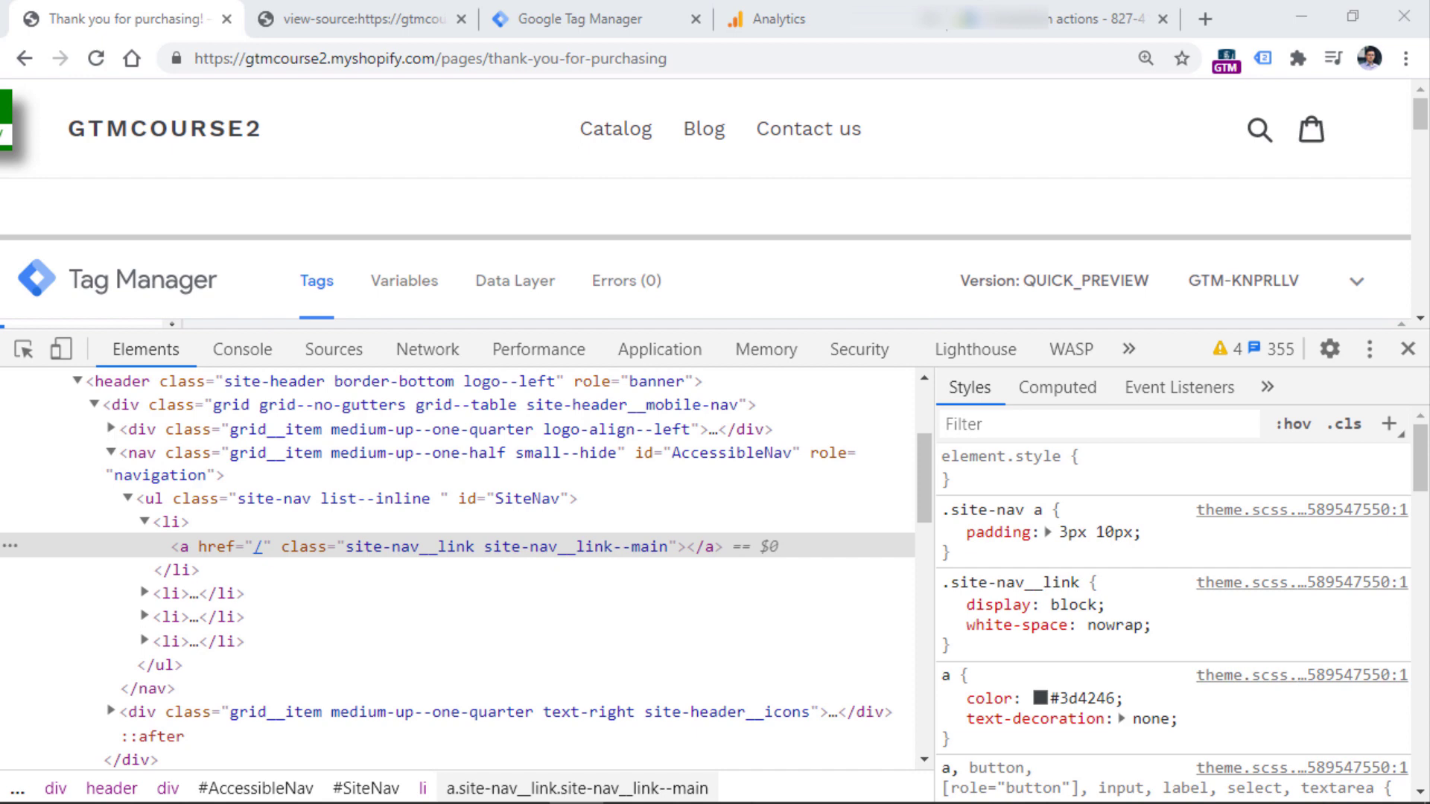
pyautogui.click(1408, 350)
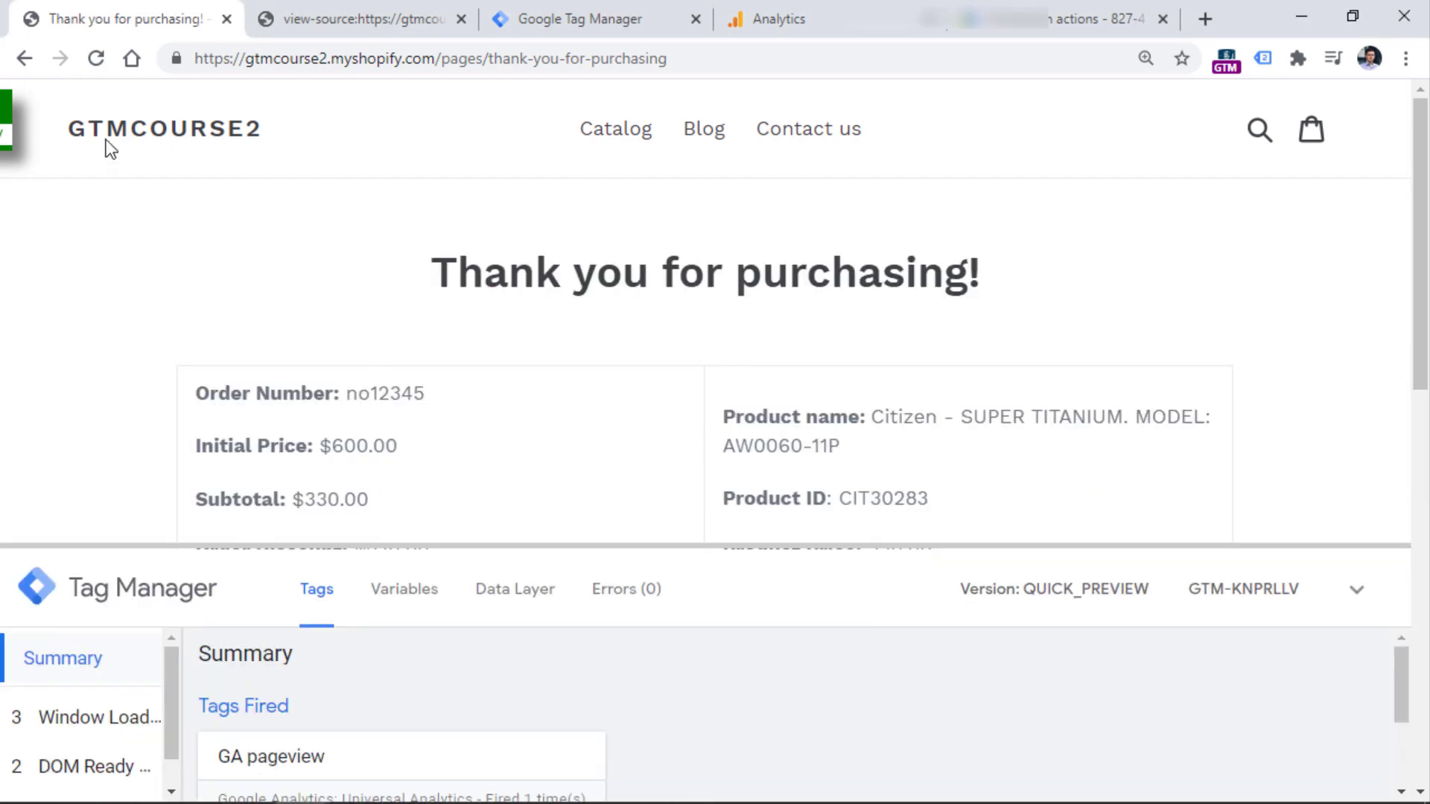
pyautogui.click(96, 58)
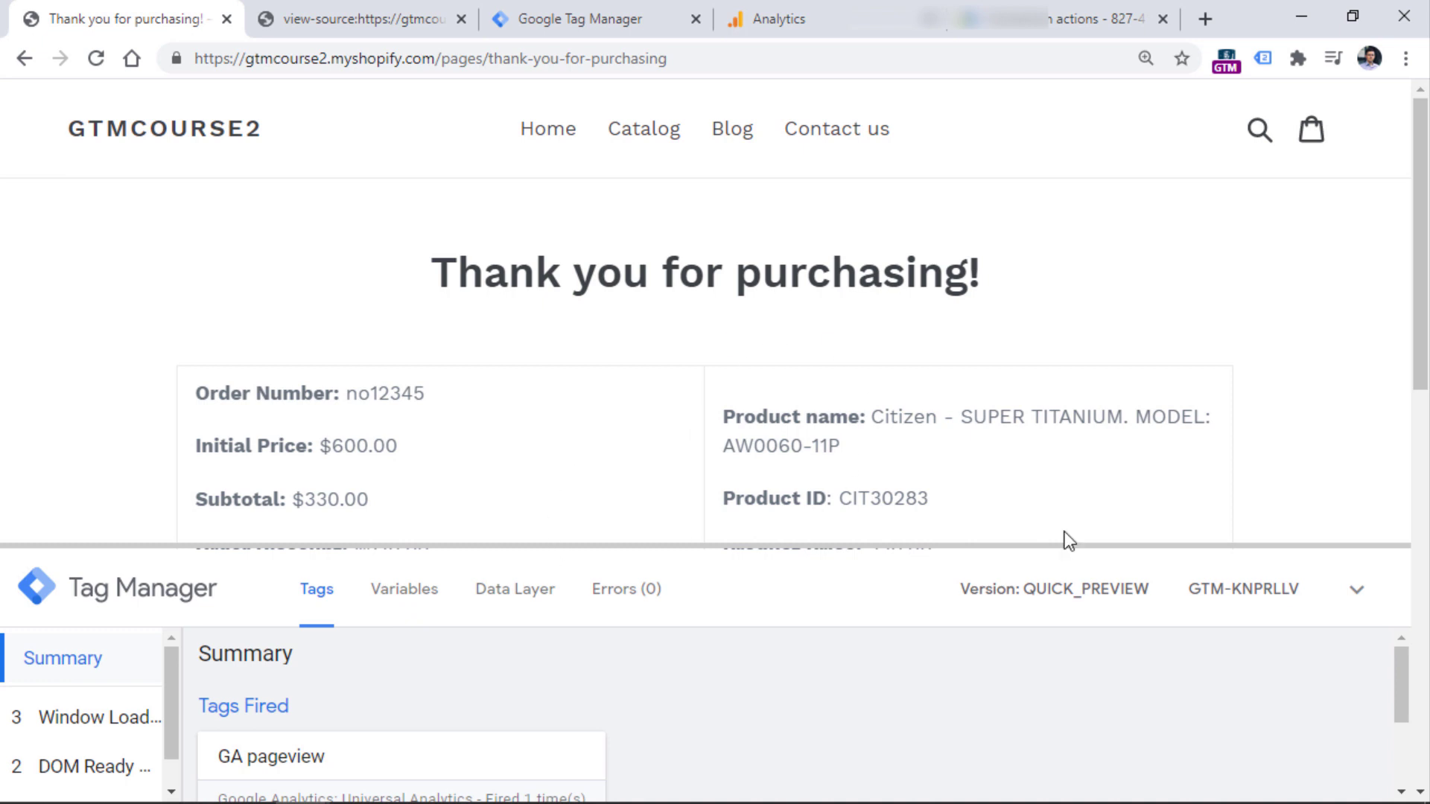
# Step: Review the order details on the thank-you page, from the order number down to the order total
pyautogui.moveTo(1421, 336); pyautogui.dragTo(1418, 411)
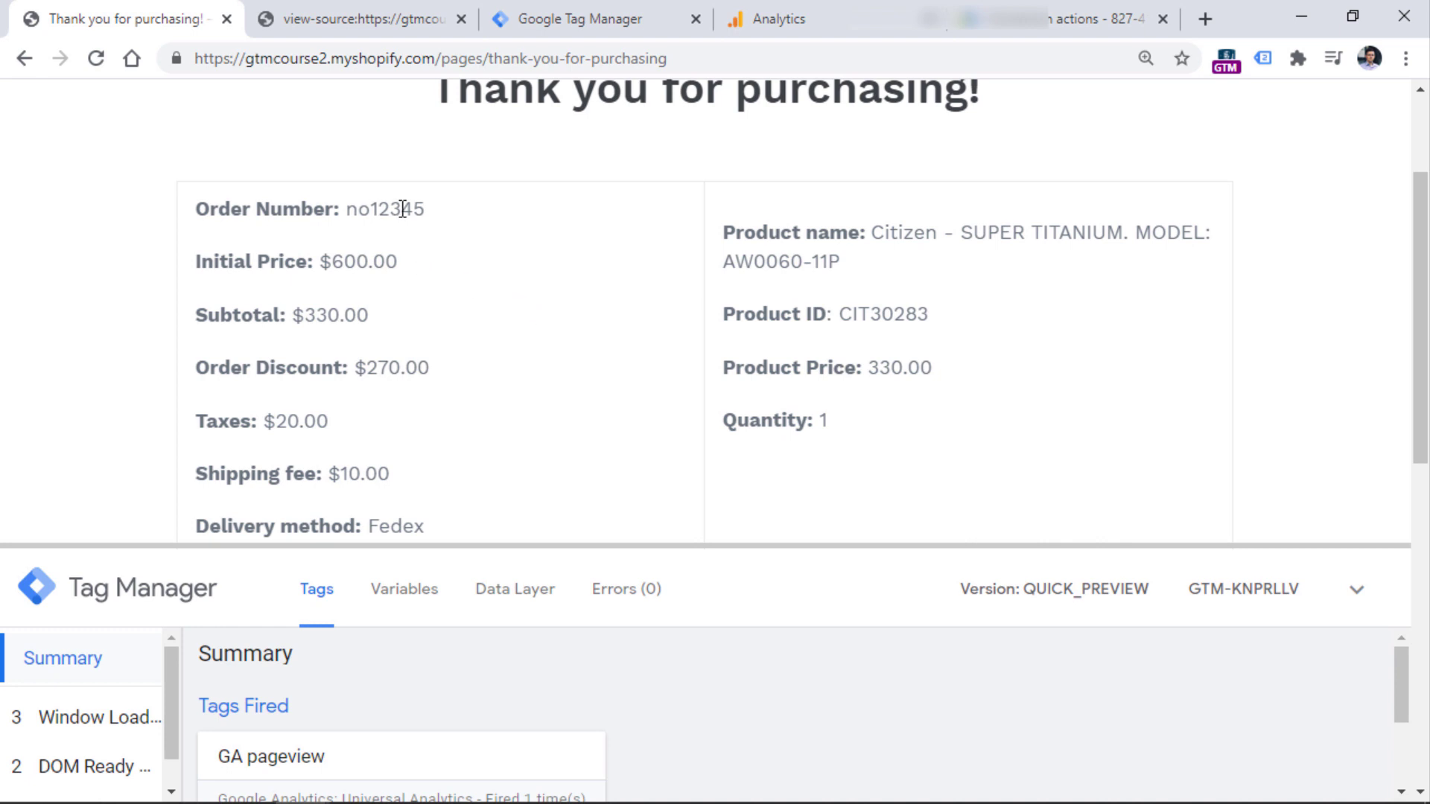
pyautogui.moveTo(1420, 257)
pyautogui.mouseDown()
pyautogui.moveTo(1410, 387)
pyautogui.moveTo(1410, 232)
pyautogui.mouseUp()
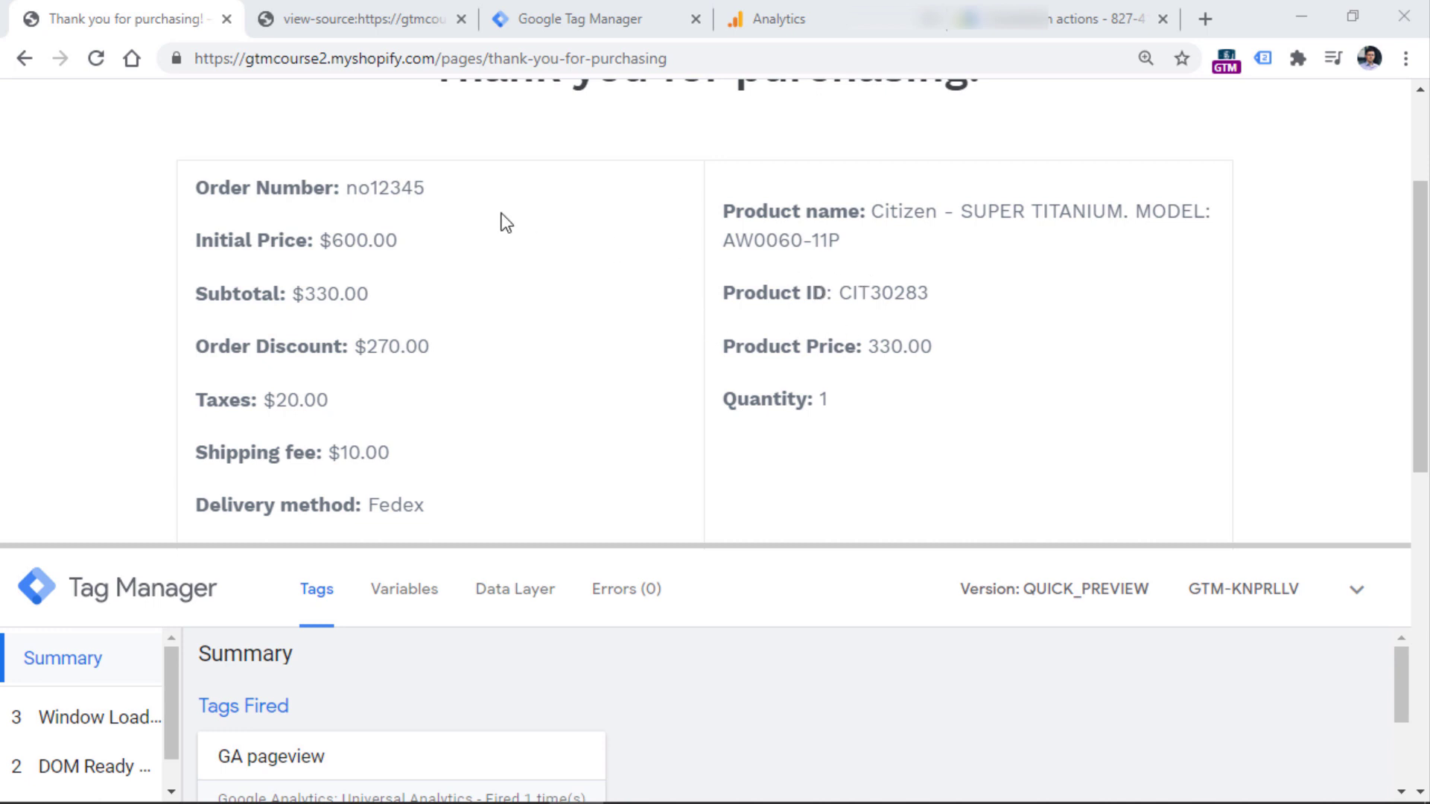
pyautogui.moveTo(350, 193); pyautogui.dragTo(430, 193)
pyautogui.click(431, 194)
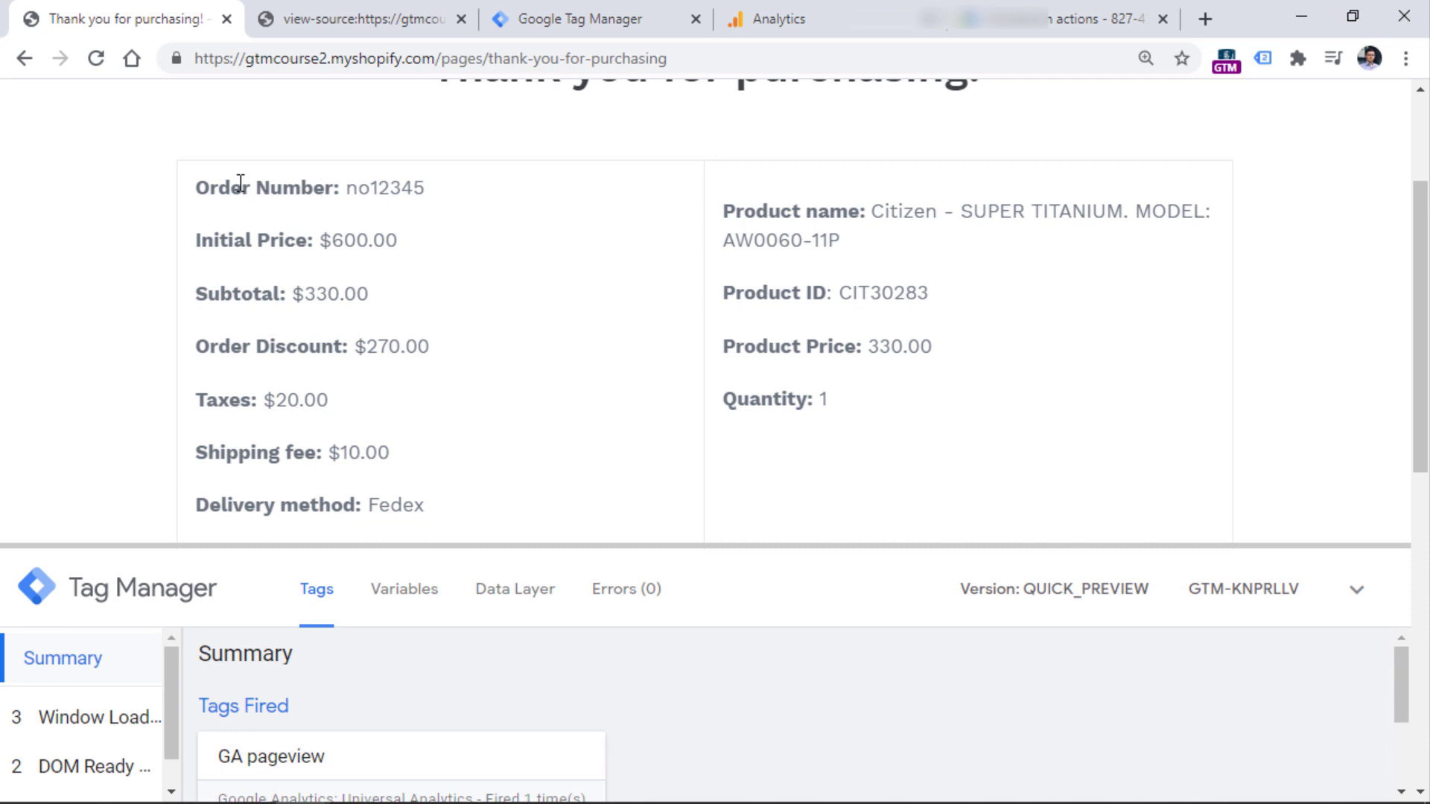
pyautogui.scroll(-3, 596, 298)
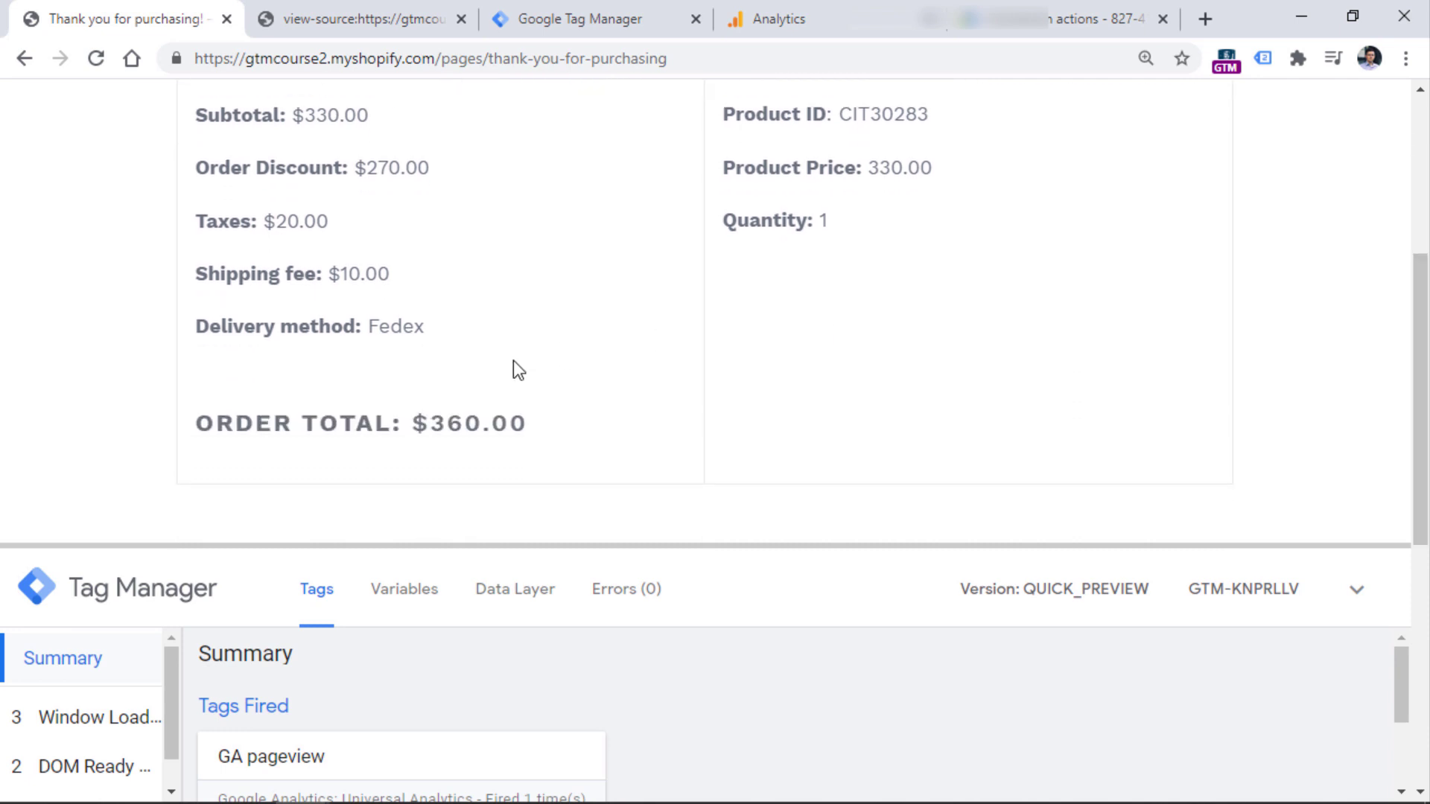
# Step: Close the page source view and start a new user-defined variable of type DOM Element in Google Tag Manager, keeping the ID selection method
pyautogui.middleClick(346, 20)
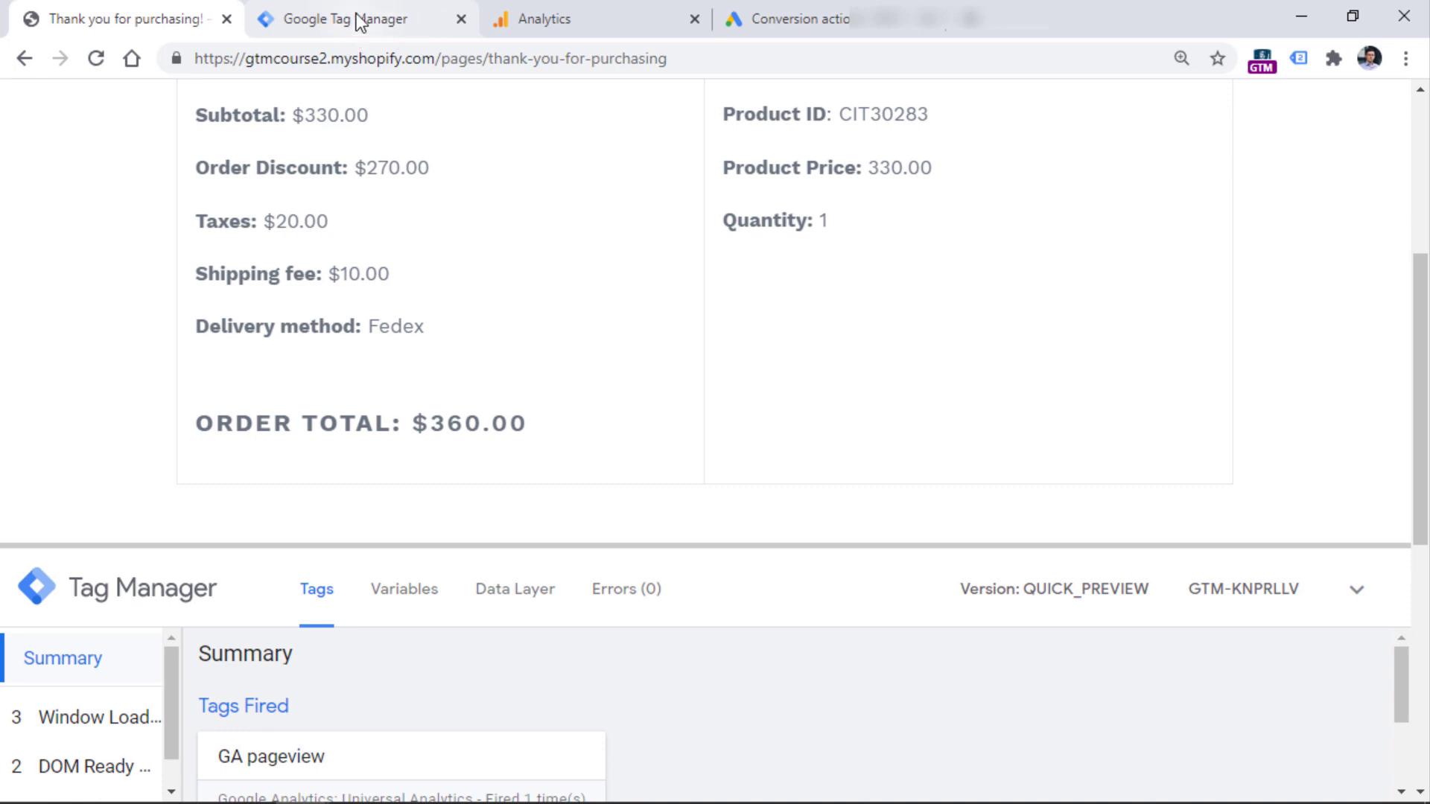
pyautogui.click(356, 21)
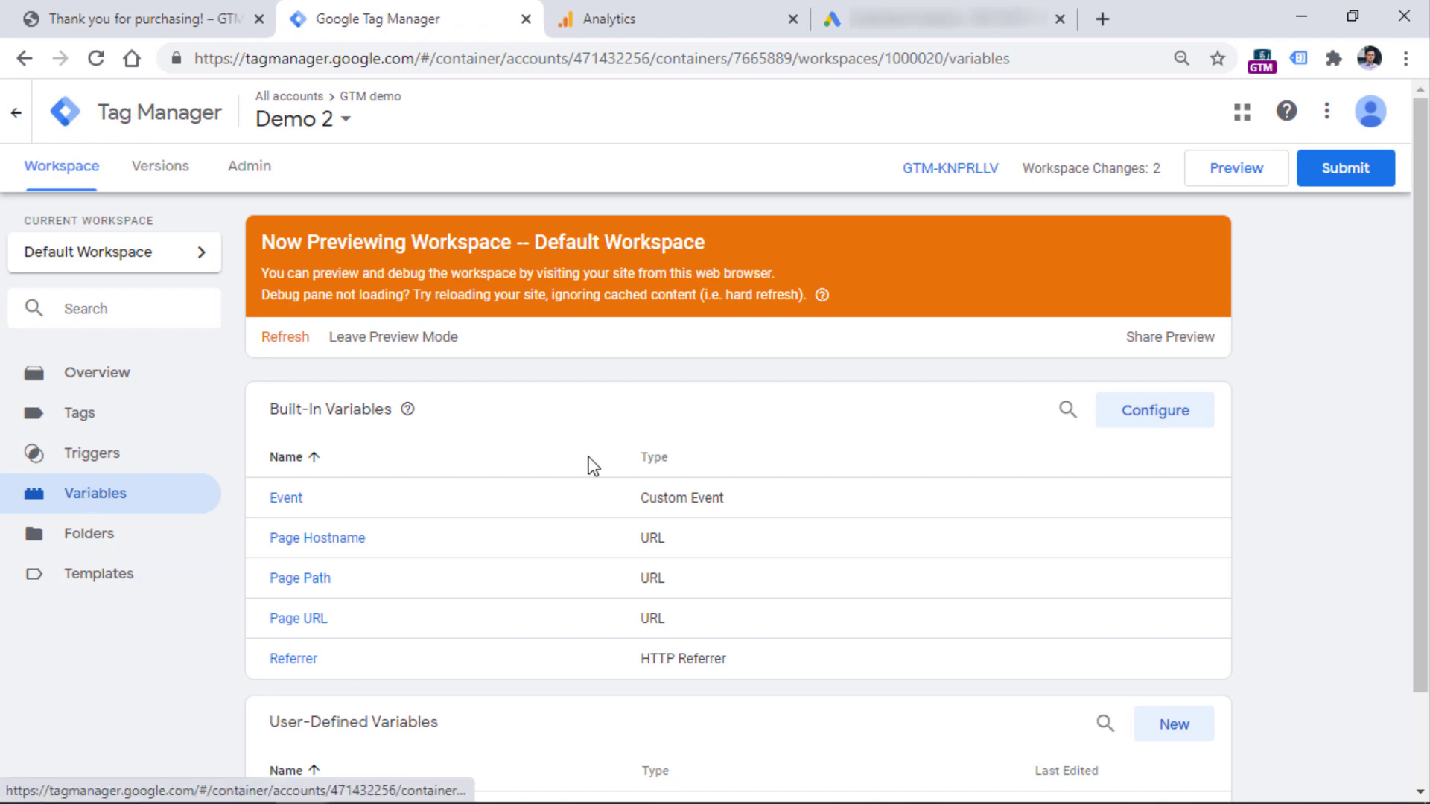
pyautogui.scroll(-2, 588, 457)
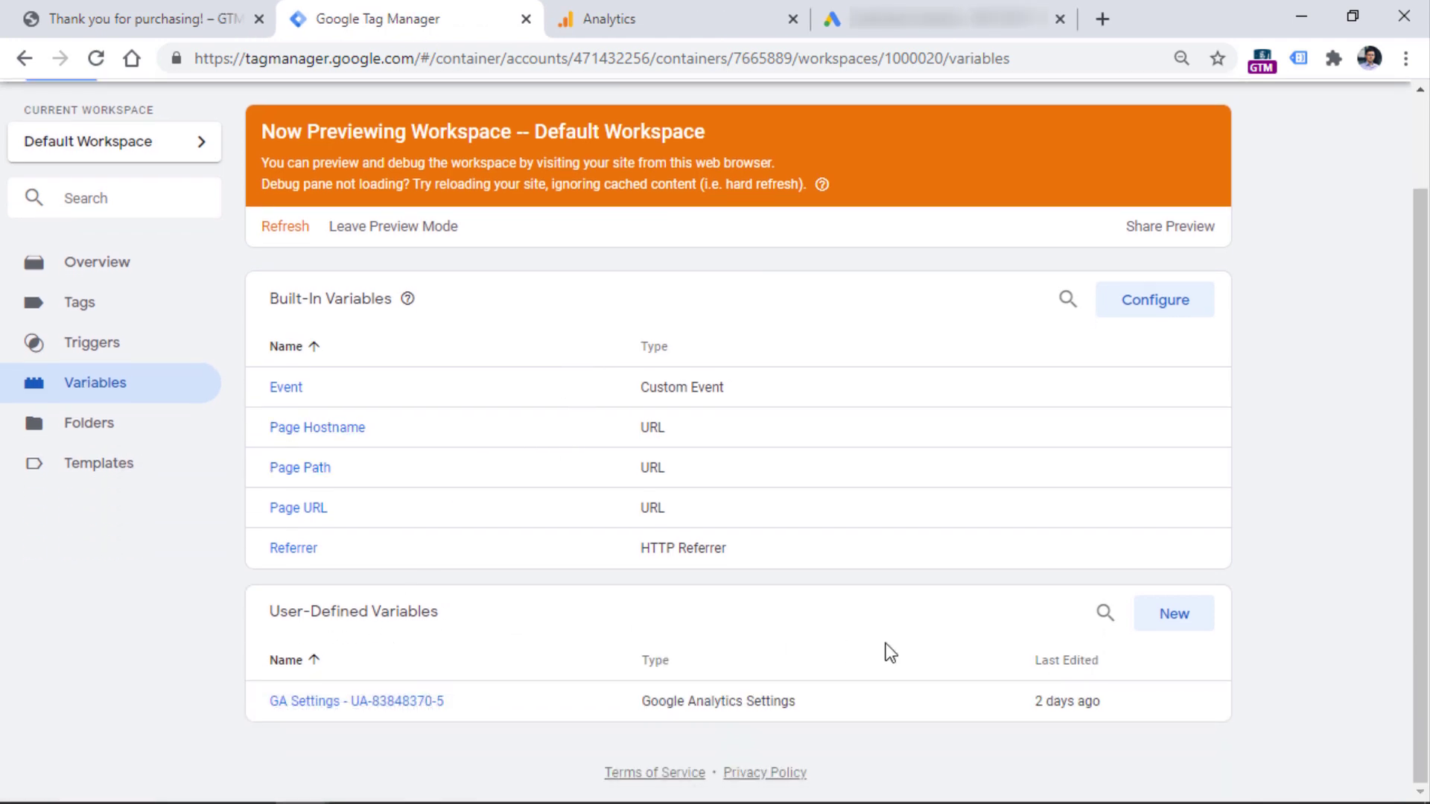
pyautogui.click(1166, 615)
pyautogui.click(579, 311)
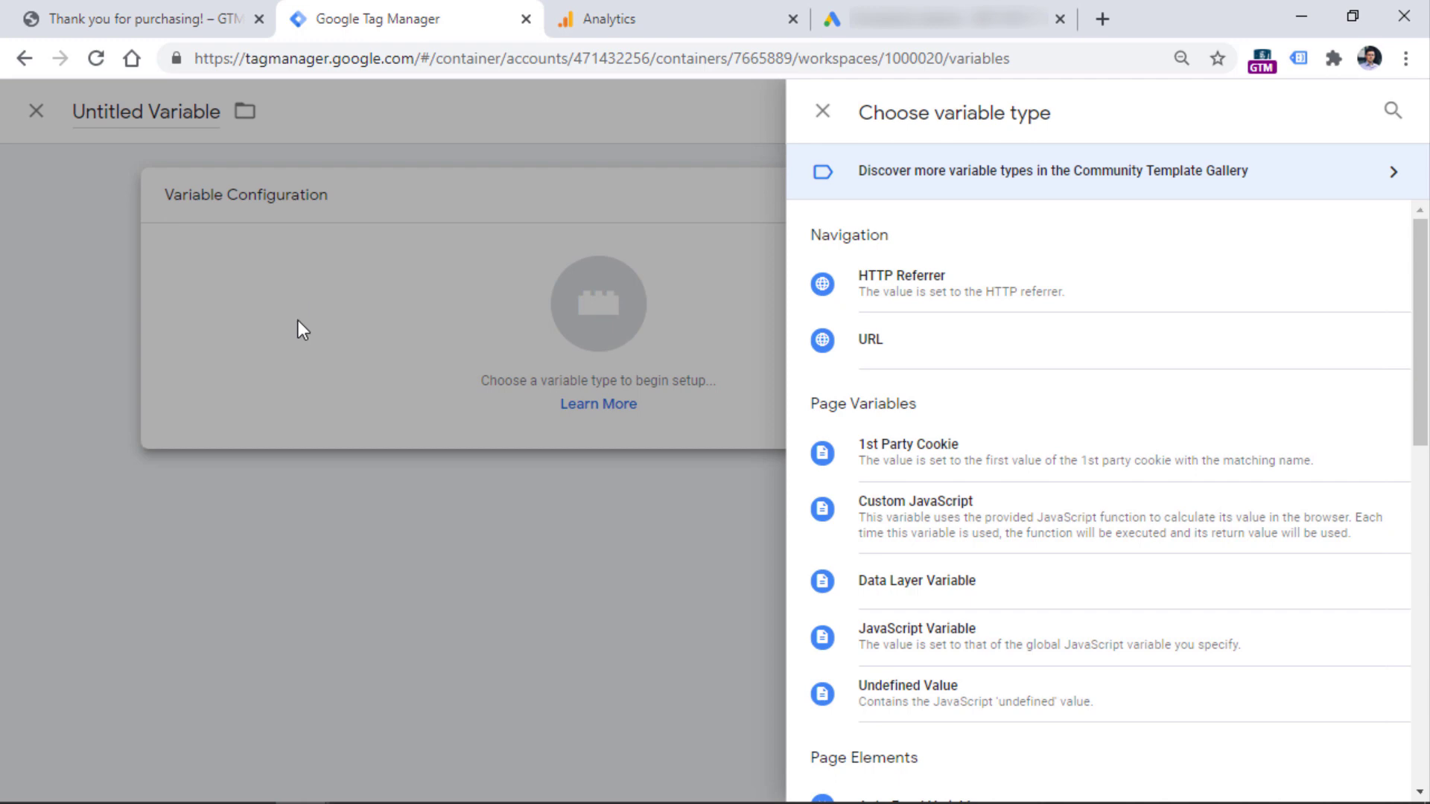
pyautogui.scroll(-5, 955, 406)
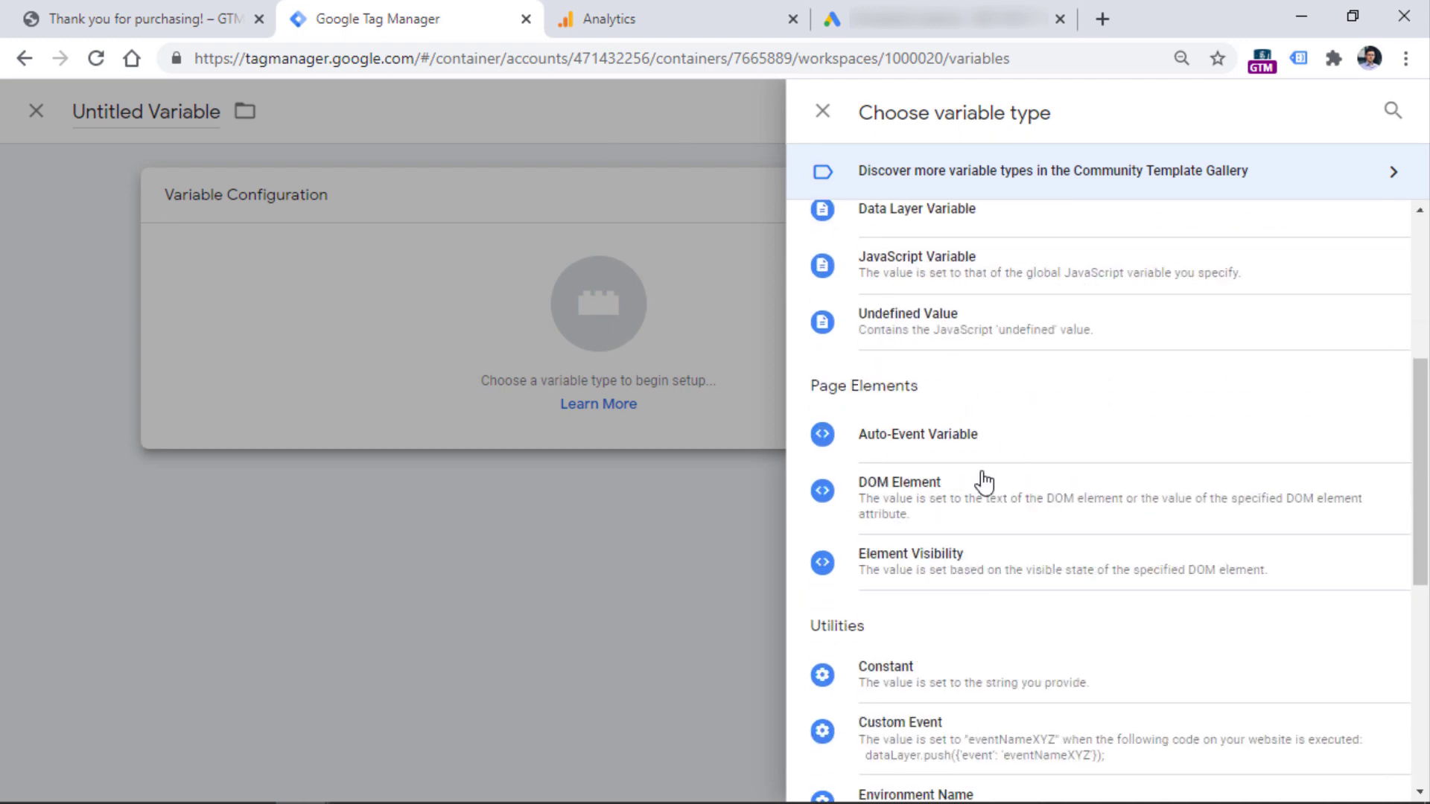
pyautogui.click(932, 511)
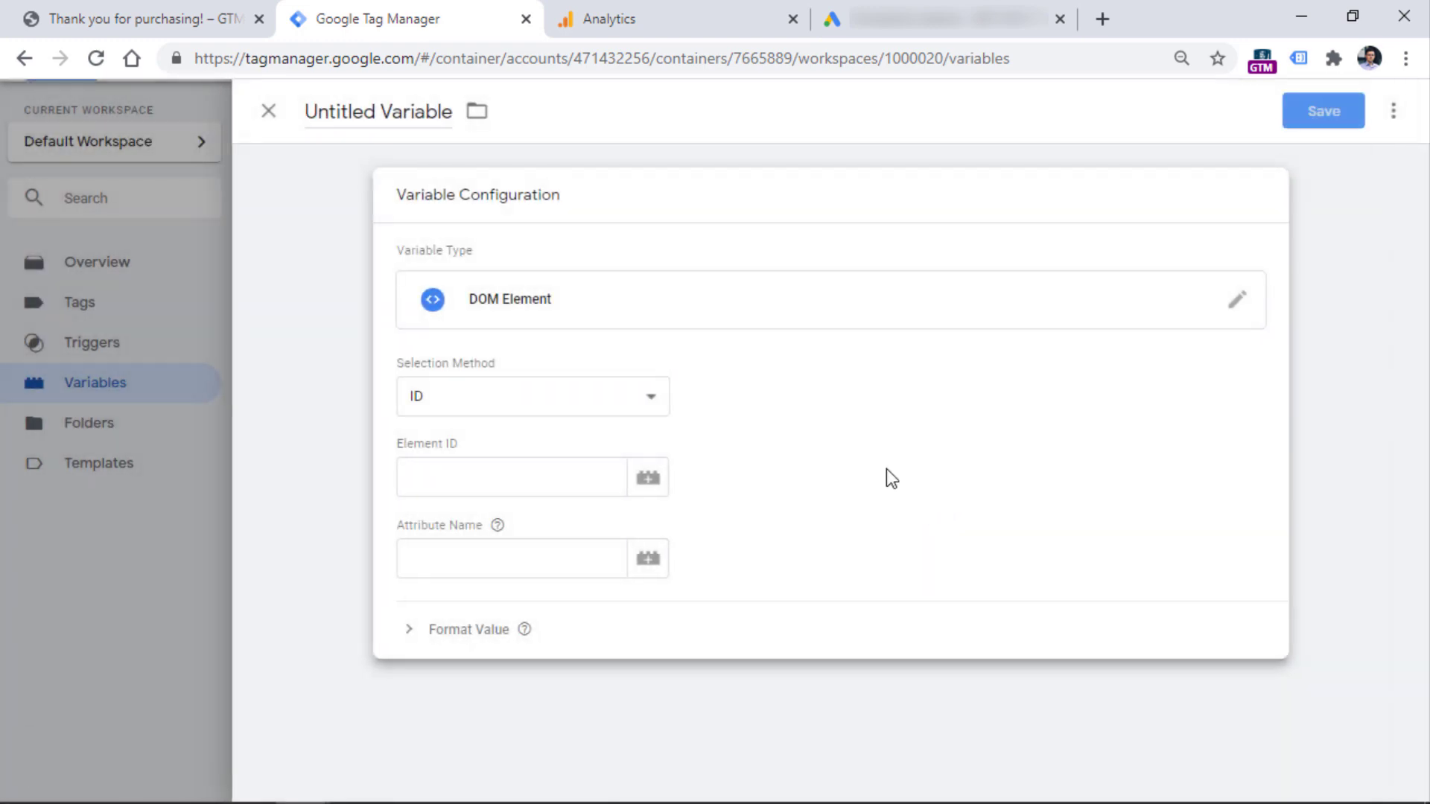
pyautogui.click(528, 411)
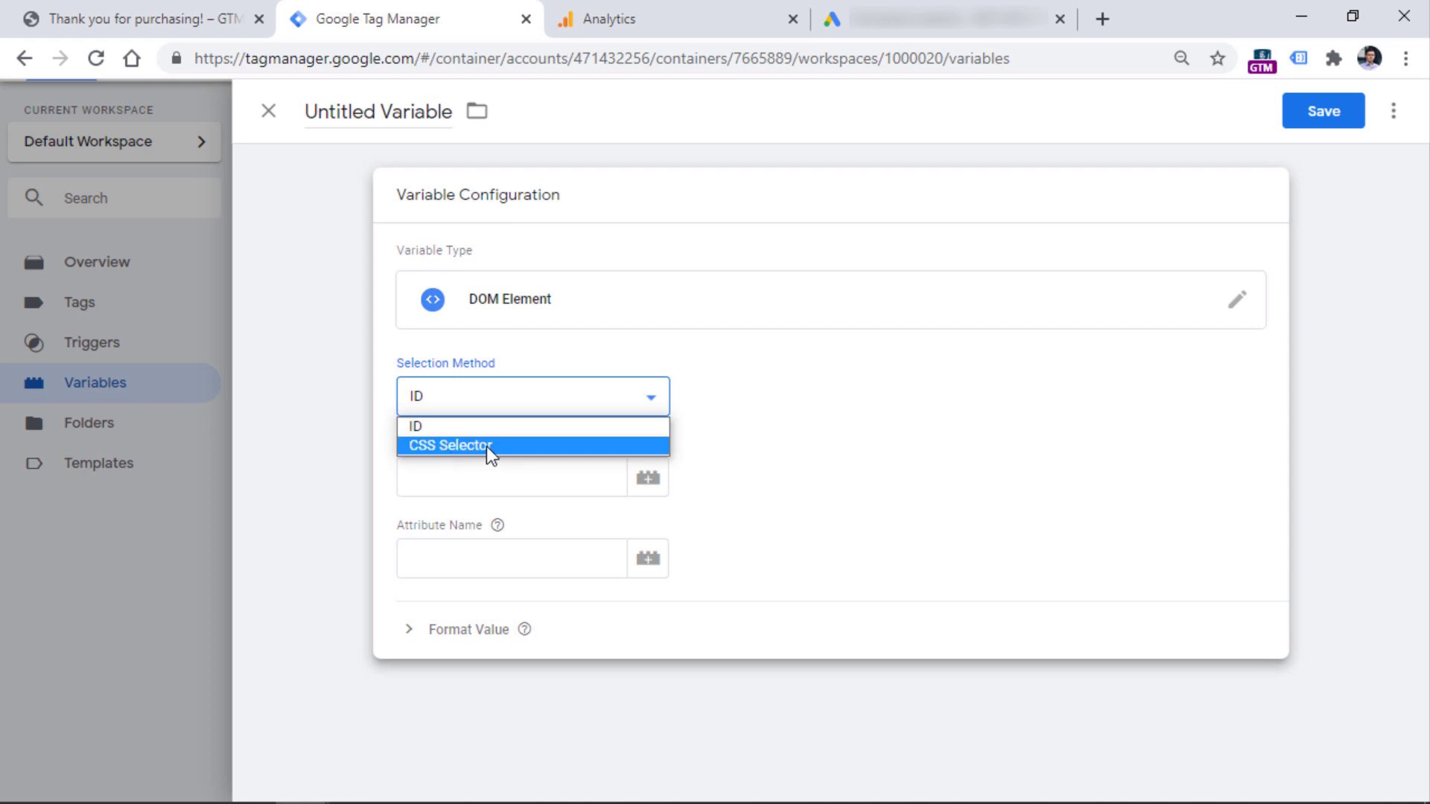
pyautogui.click(726, 427)
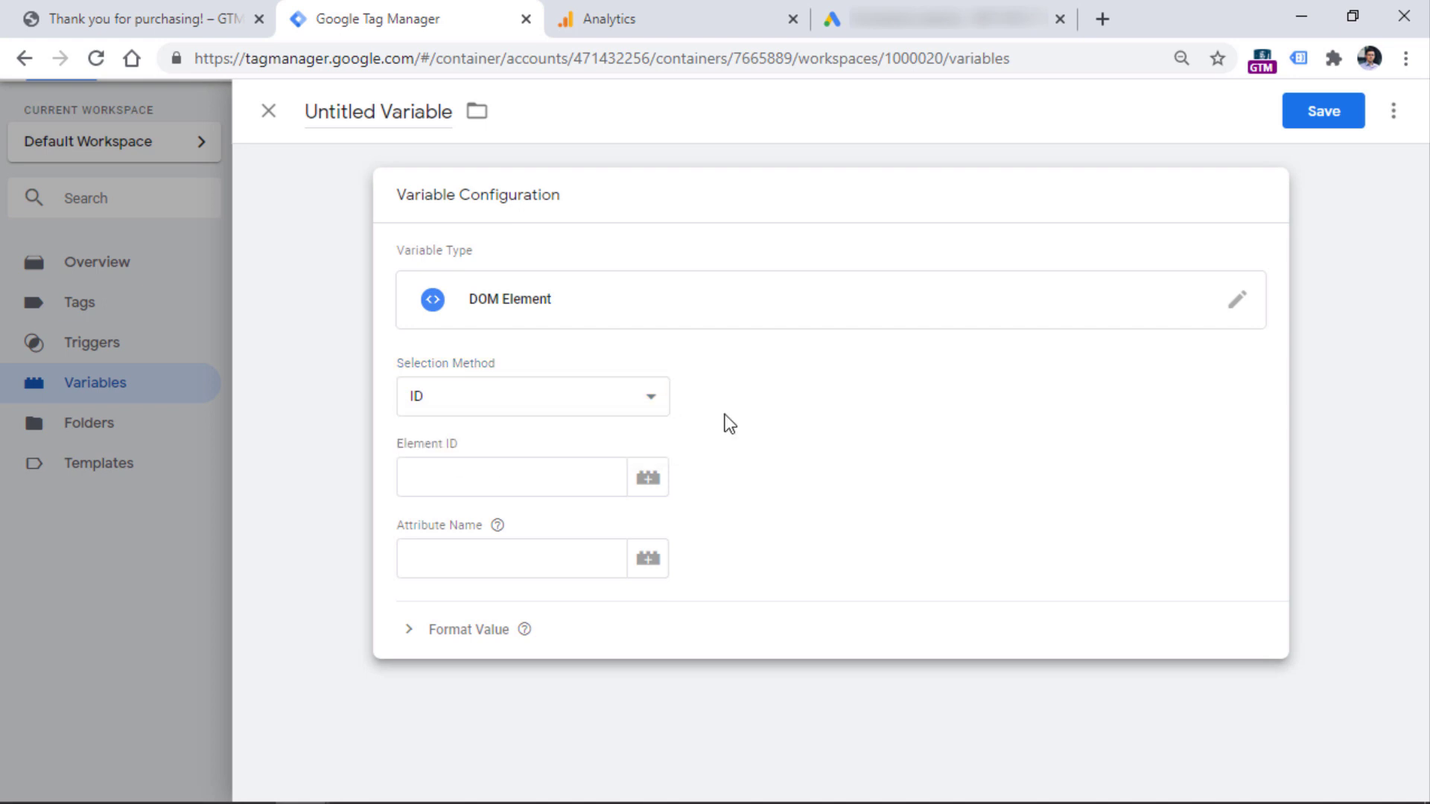
# Step: Inspect the order number value on the thank-you page, with the Tag Manager preview pane collapsed and the order details in view
pyautogui.click(153, 19)
pyautogui.scroll(4, 357, 372)
pyautogui.moveTo(347, 381); pyautogui.dragTo(429, 382)
pyautogui.click(437, 391)
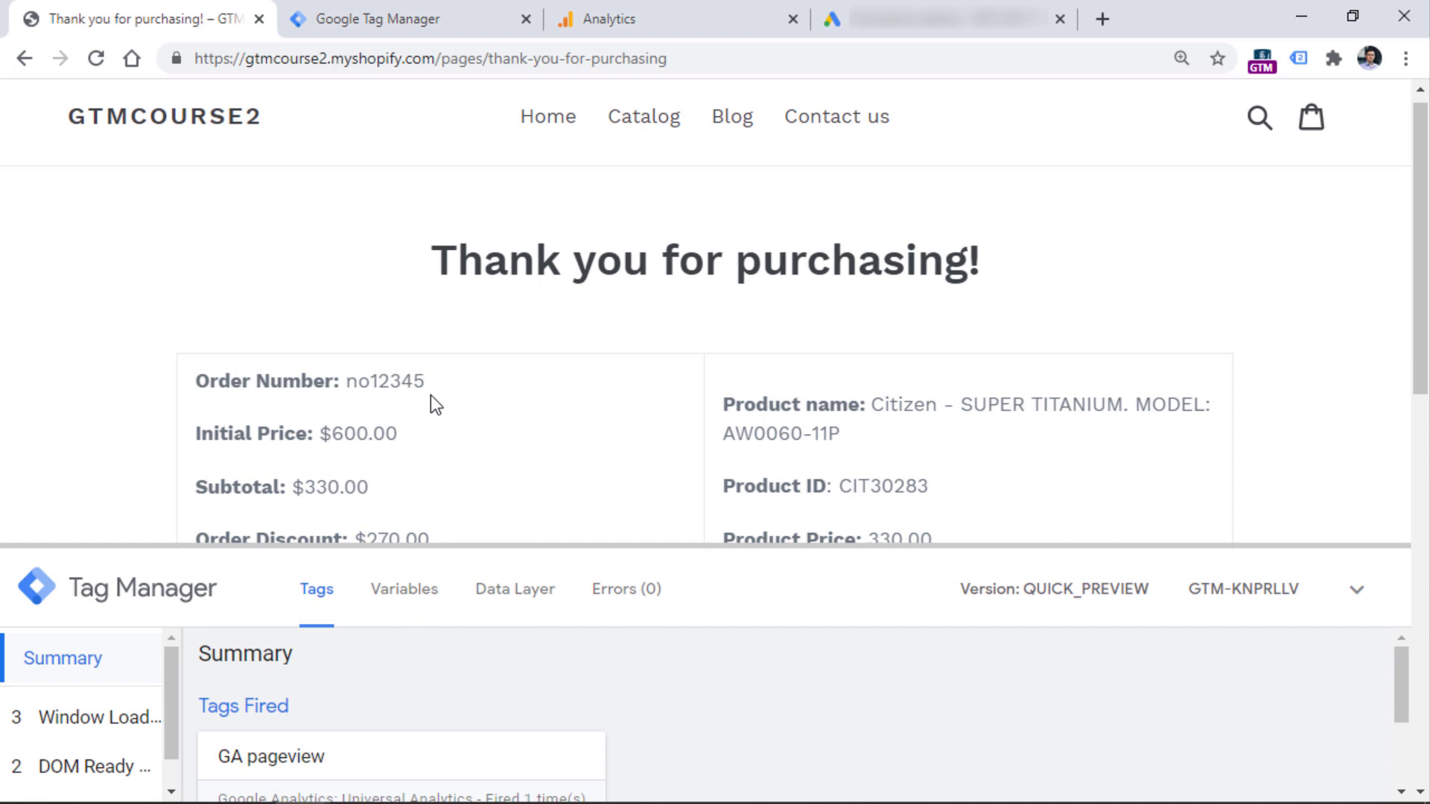
pyautogui.rightClick(384, 378)
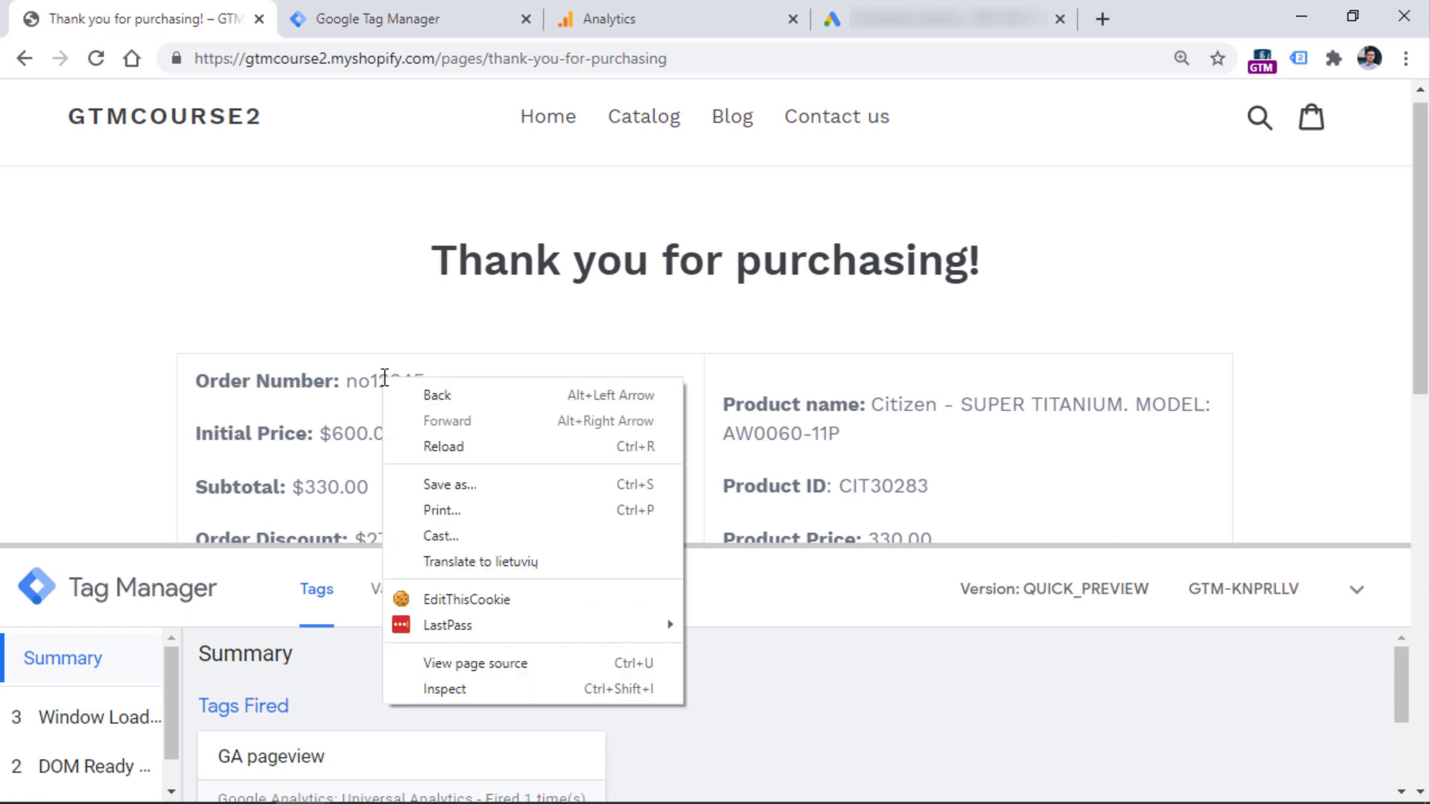
pyautogui.click(470, 689)
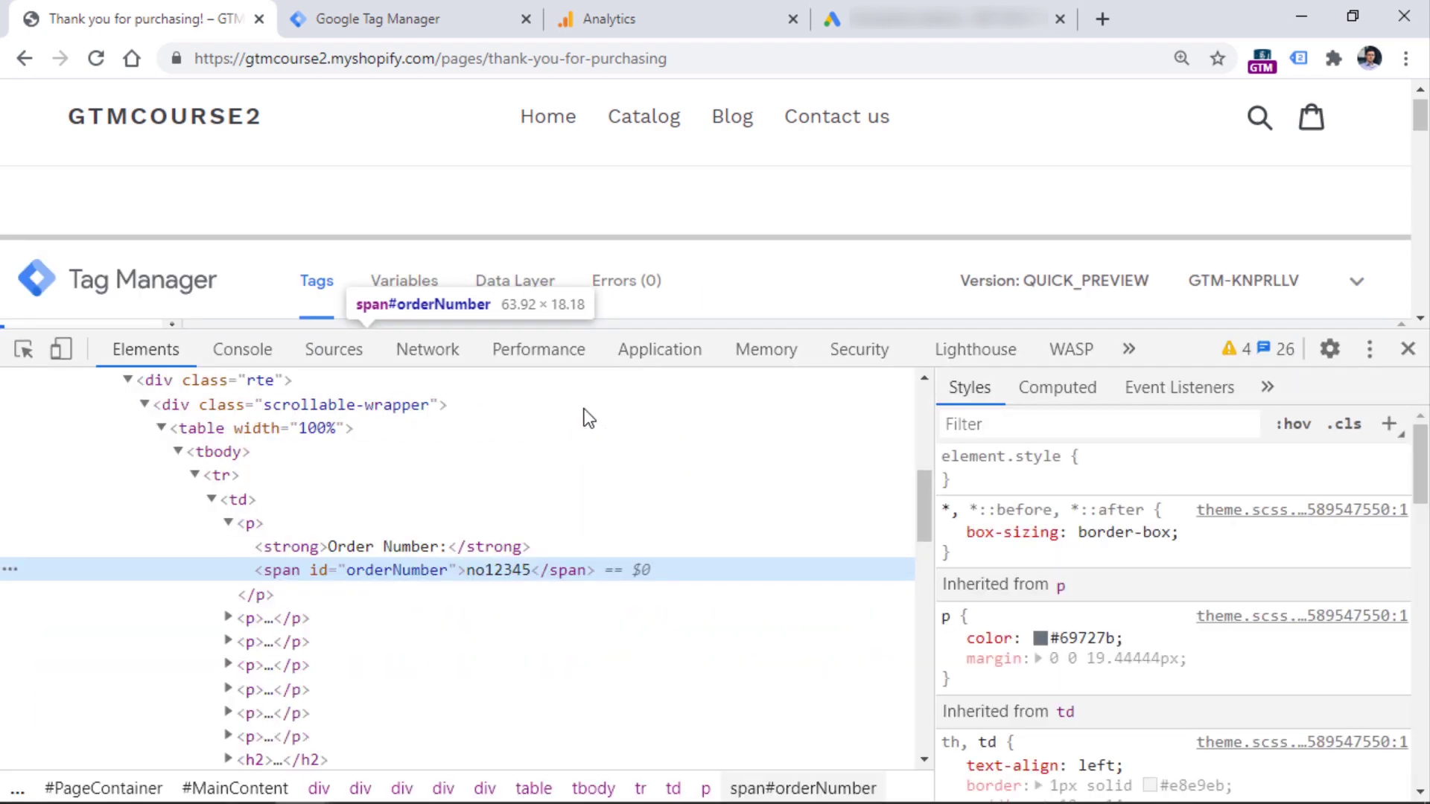
pyautogui.click(1356, 281)
pyautogui.scroll(-4, 923, 170)
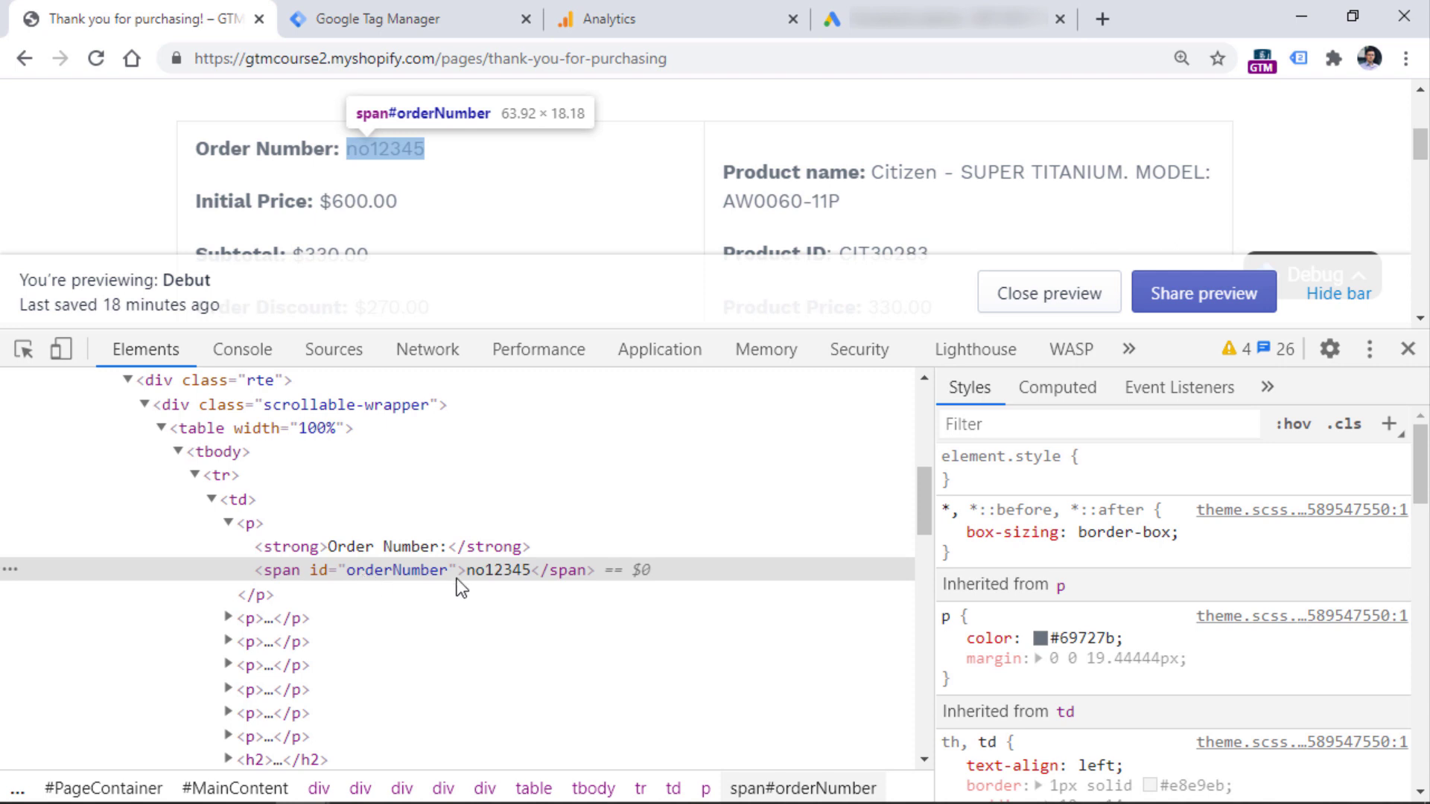
# Step: Copy the id orderNumber from the inspected span and paste it as the variable's Element ID in Google Tag Manager
pyautogui.click(409, 18)
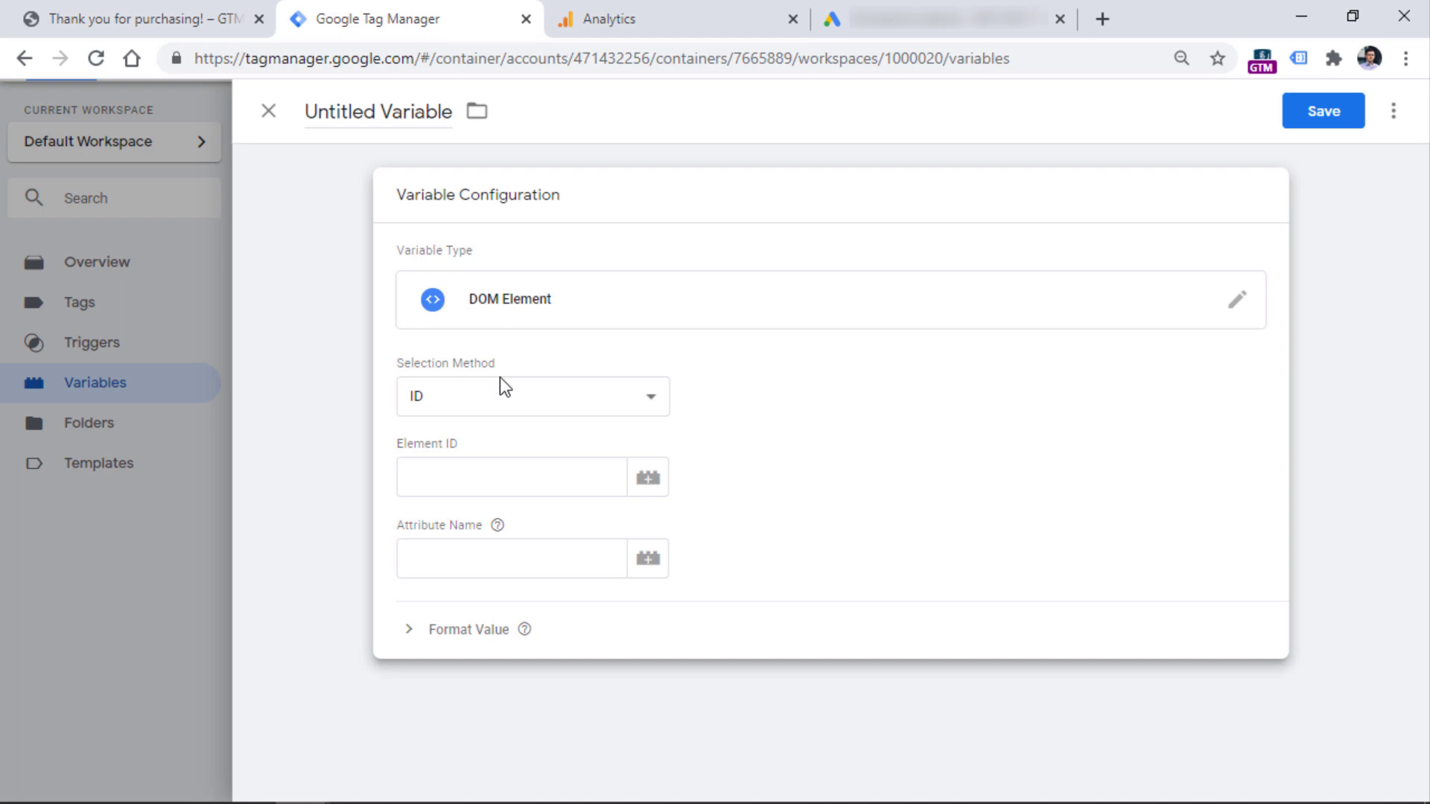
pyautogui.click(507, 474)
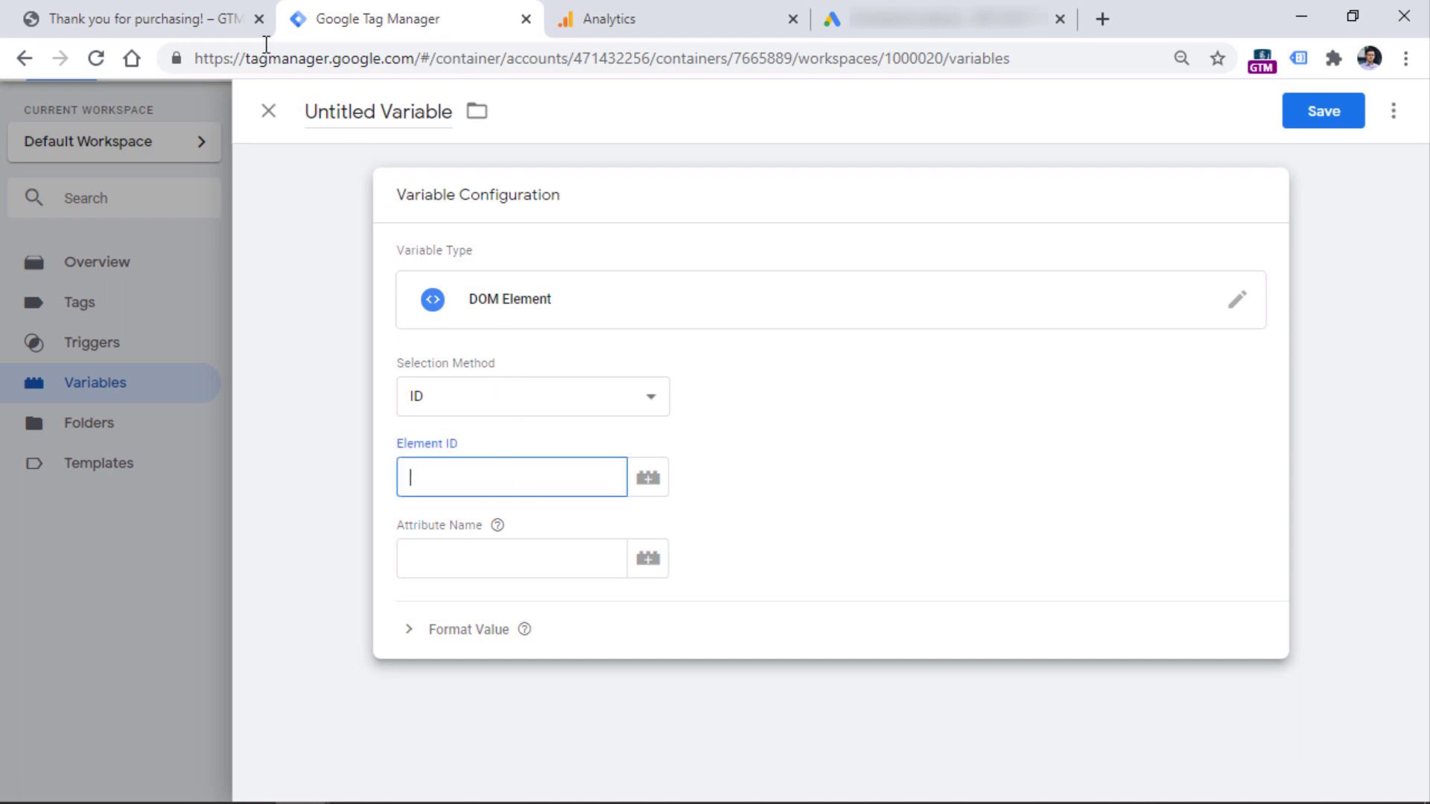
pyautogui.click(183, 30)
pyautogui.doubleClick(396, 569)
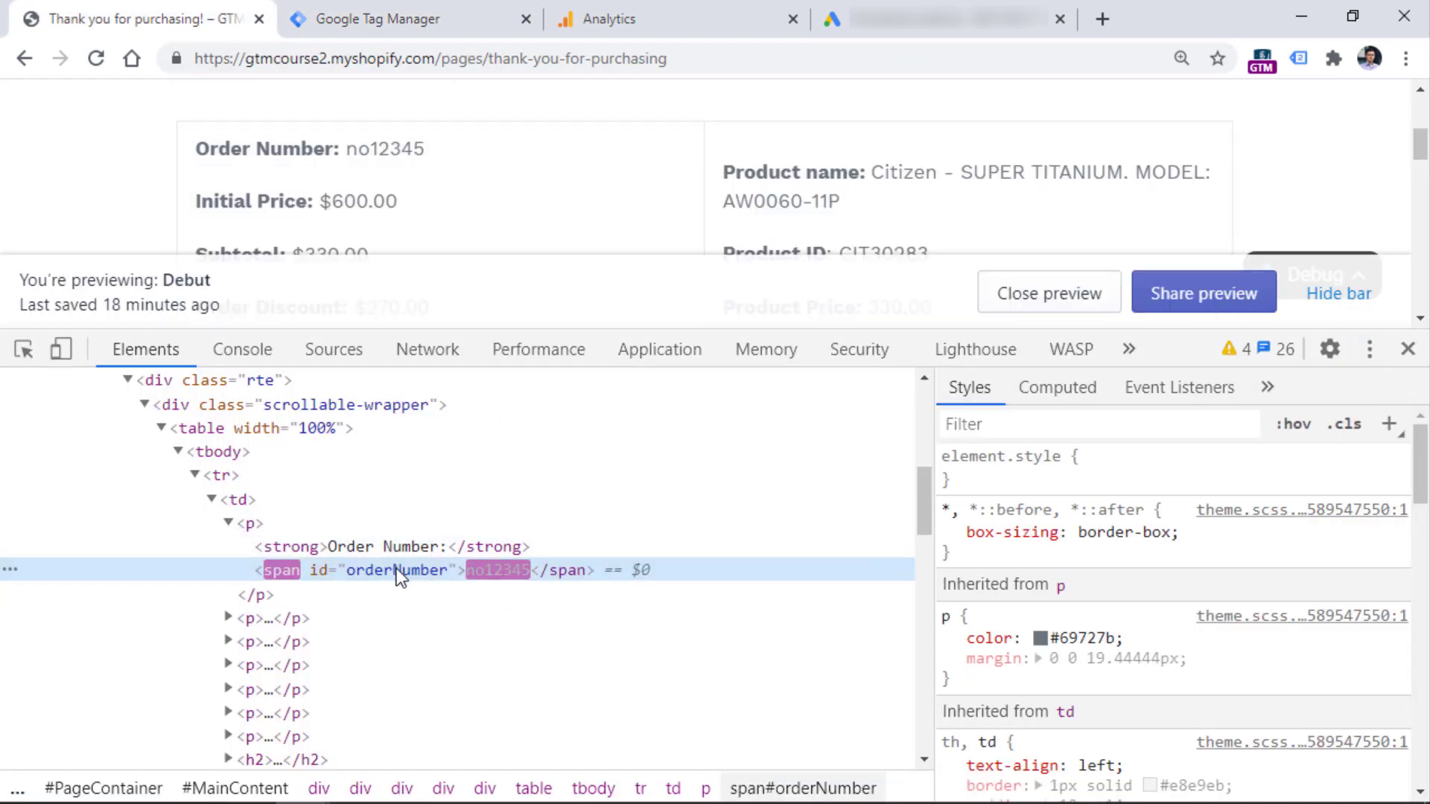
pyautogui.rightClick(395, 569)
pyautogui.click(437, 399)
pyautogui.click(377, 16)
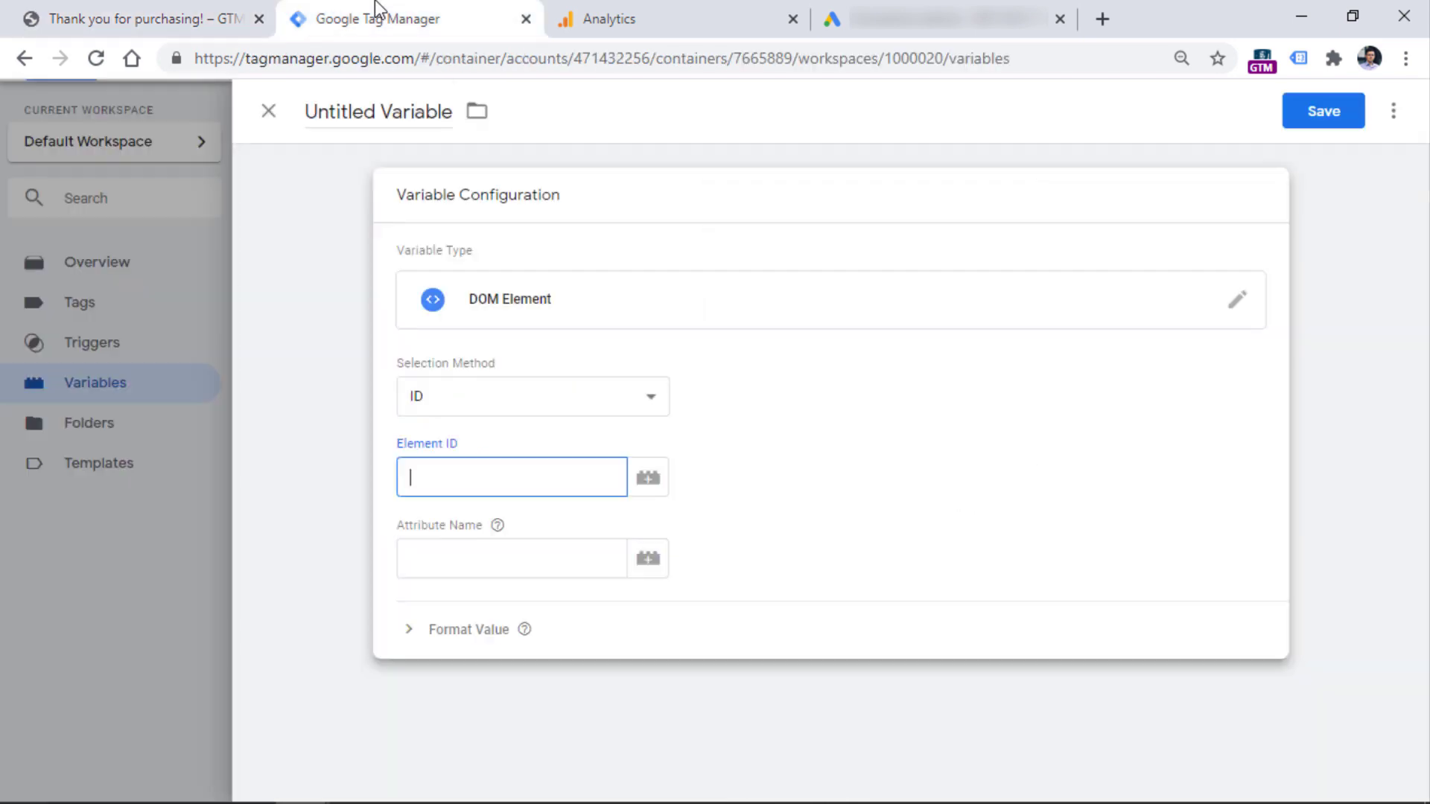
pyautogui.rightClick(462, 468)
pyautogui.click(538, 251)
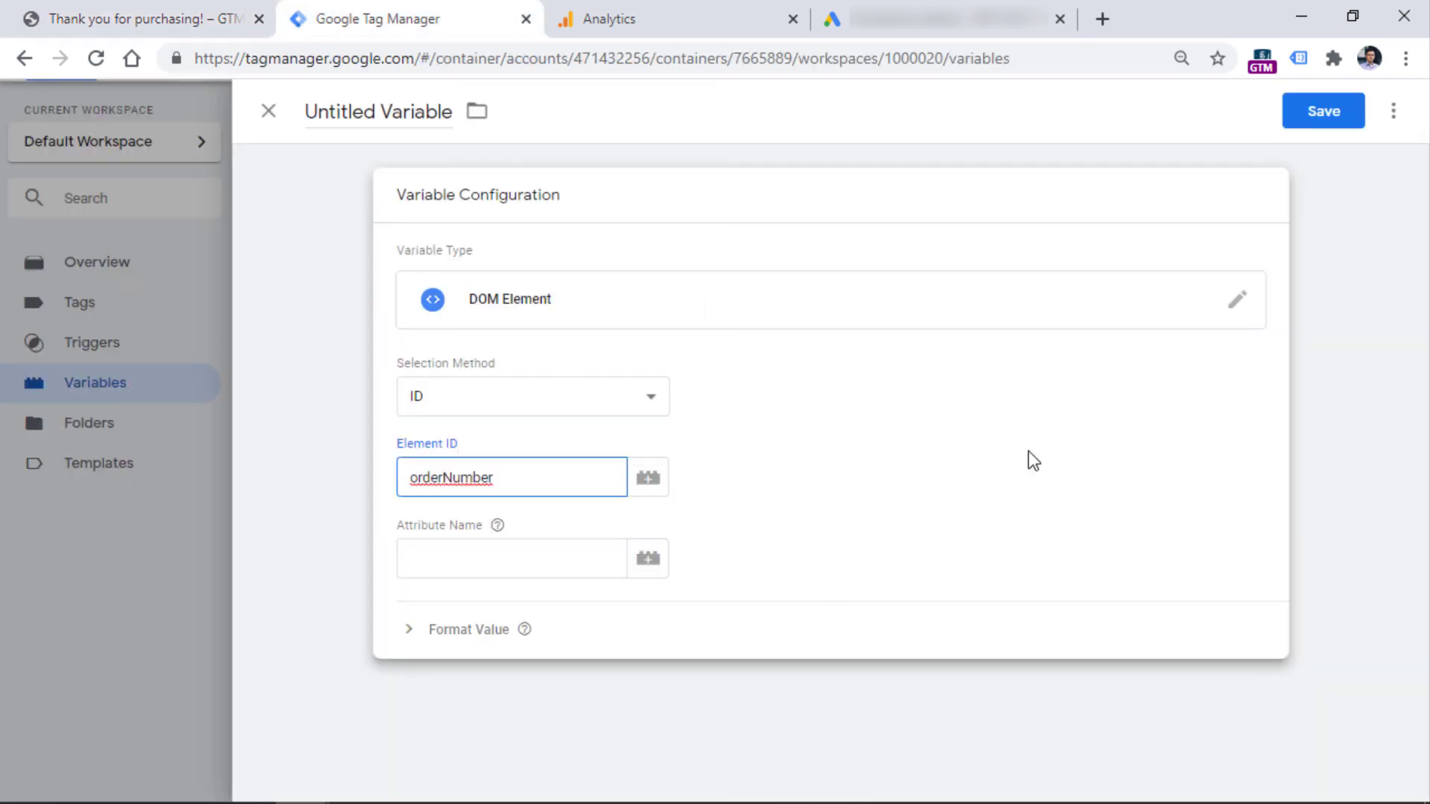
pyautogui.click(776, 434)
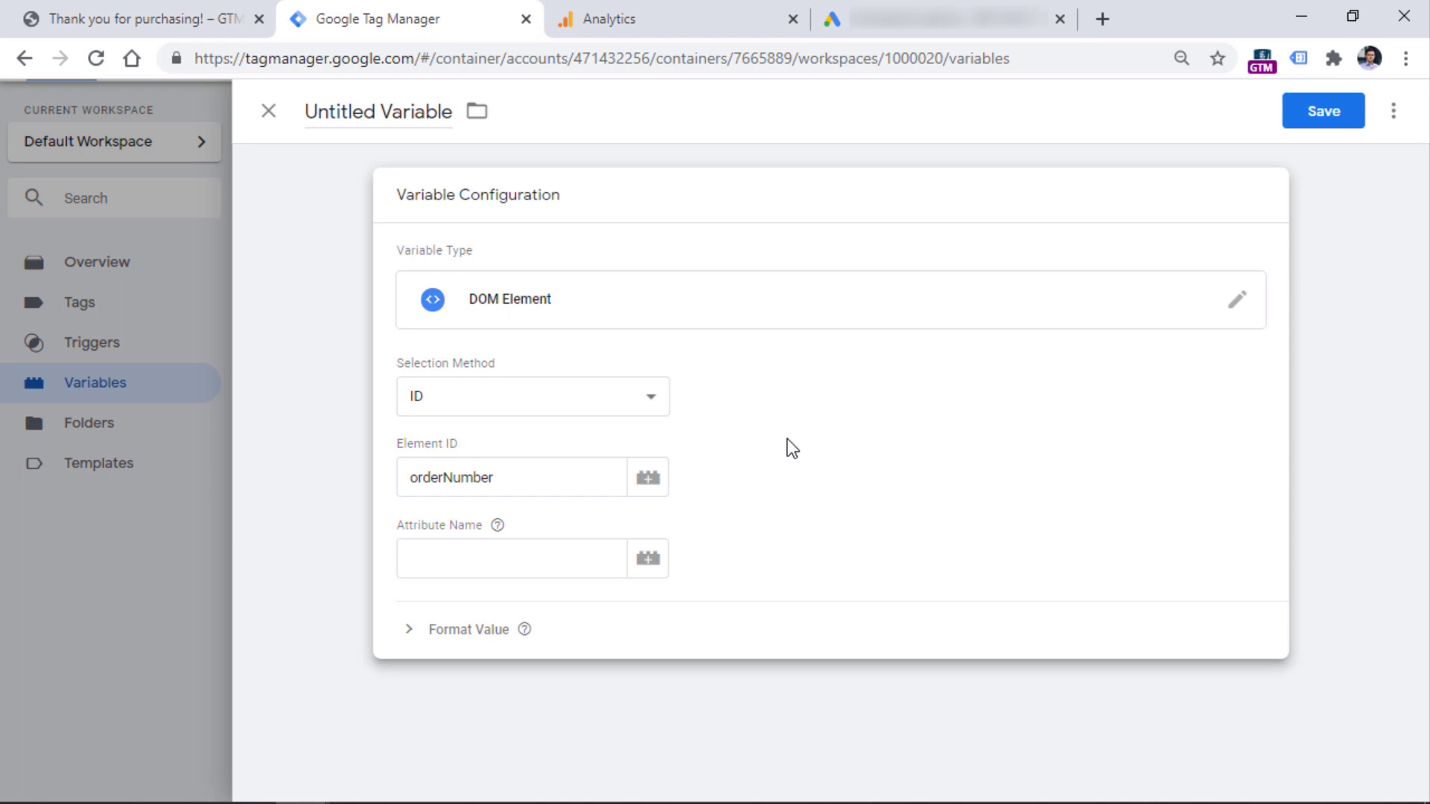
pyautogui.moveTo(512, 485); pyautogui.dragTo(390, 487)
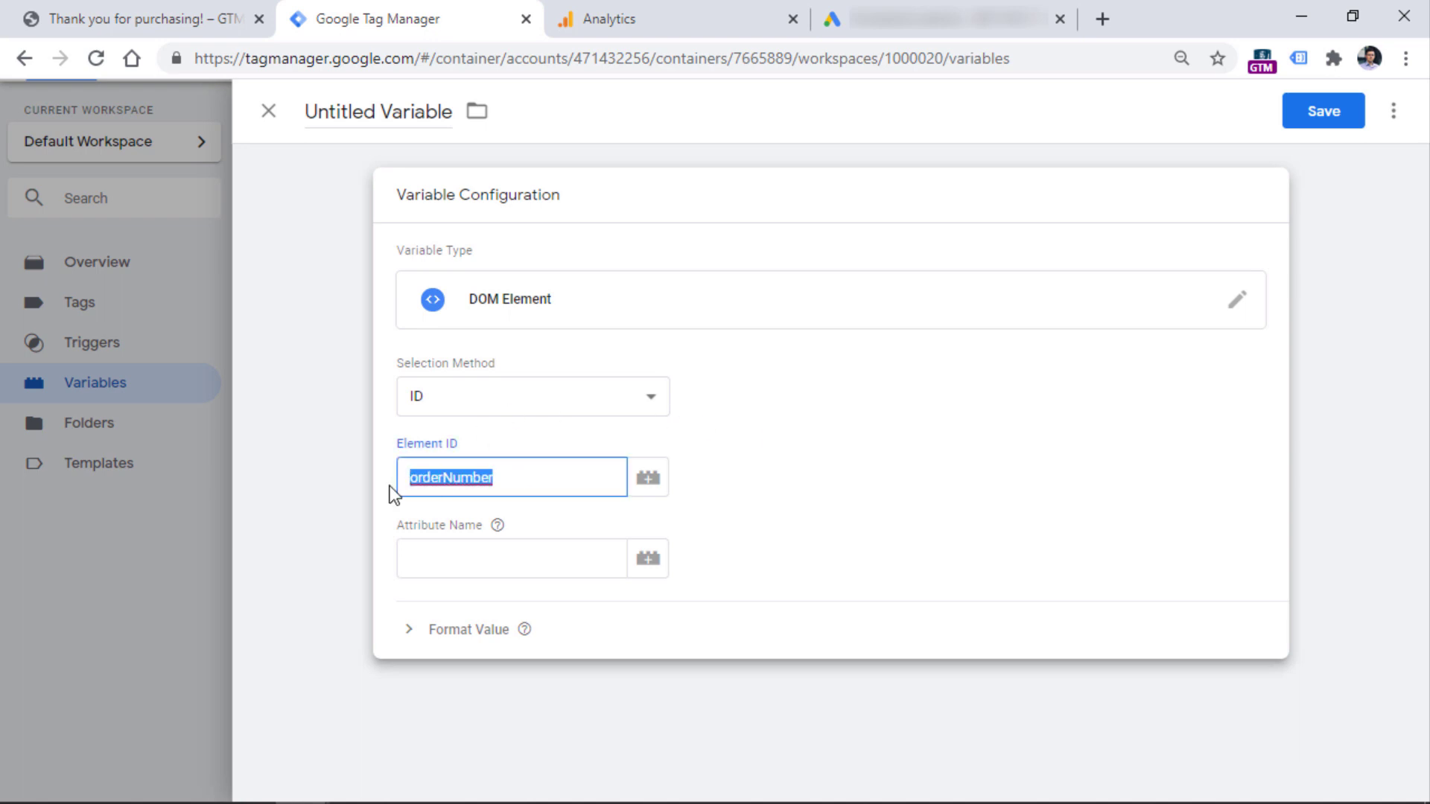
pyautogui.click(518, 479)
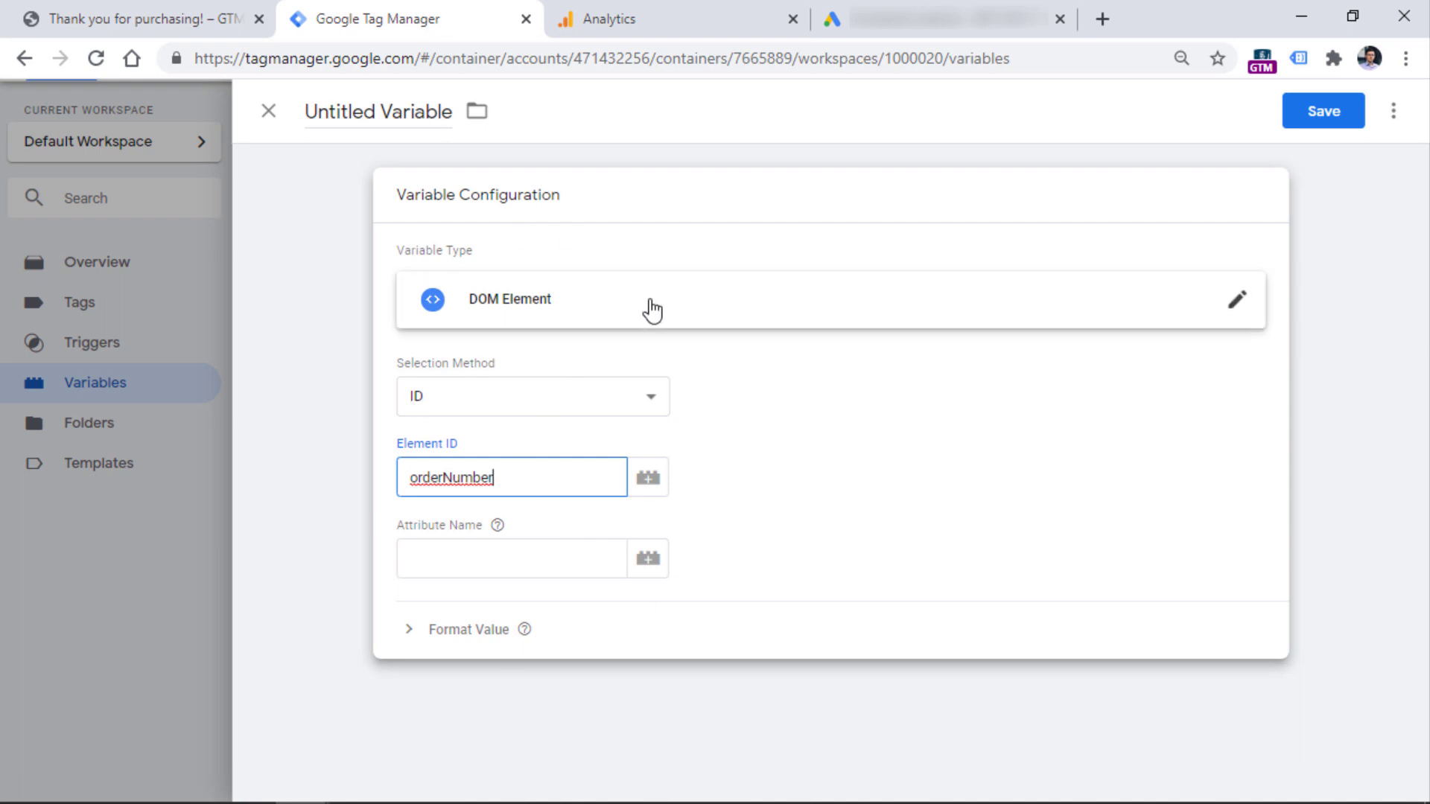
pyautogui.click(181, 20)
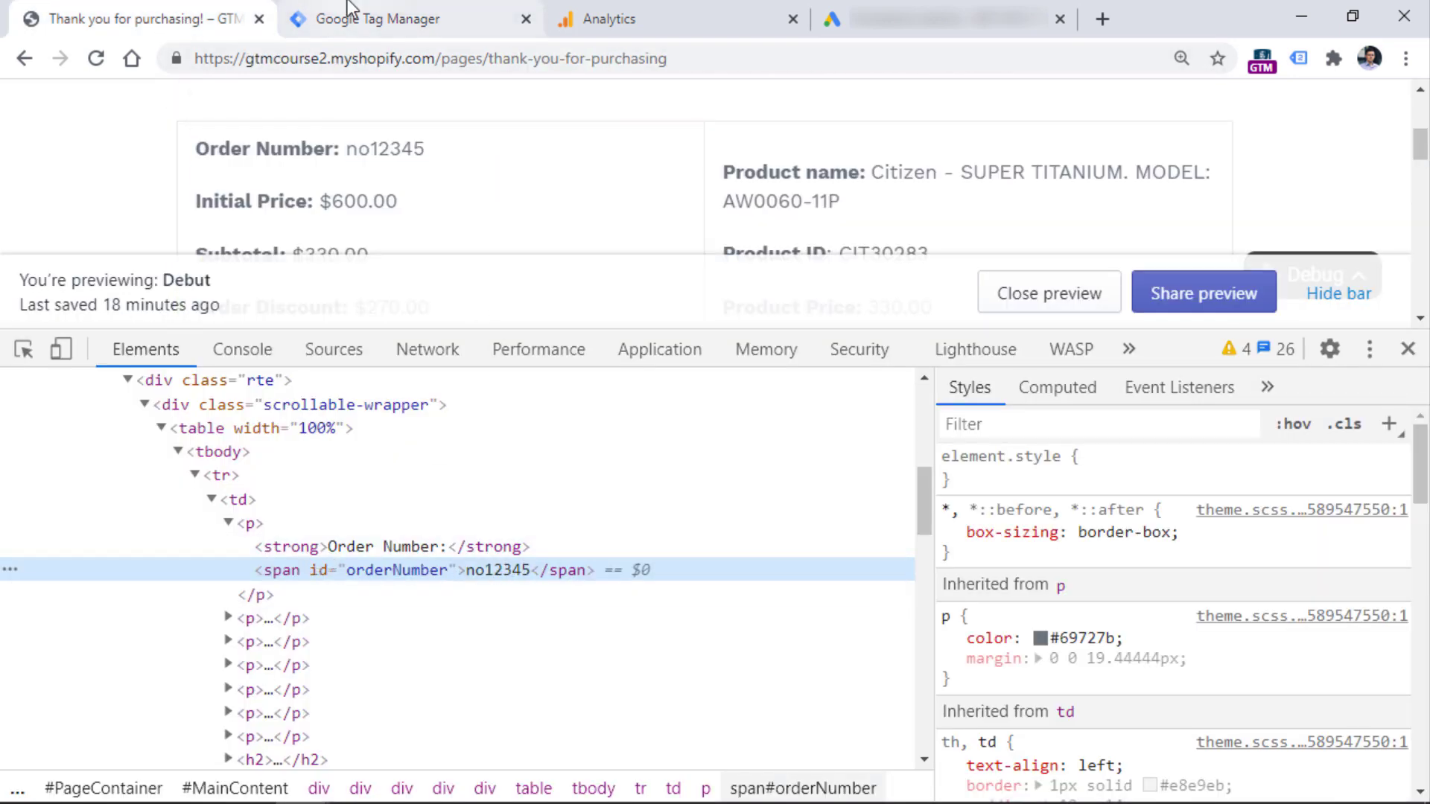
pyautogui.click(484, 13)
pyautogui.click(503, 569)
pyautogui.click(488, 594)
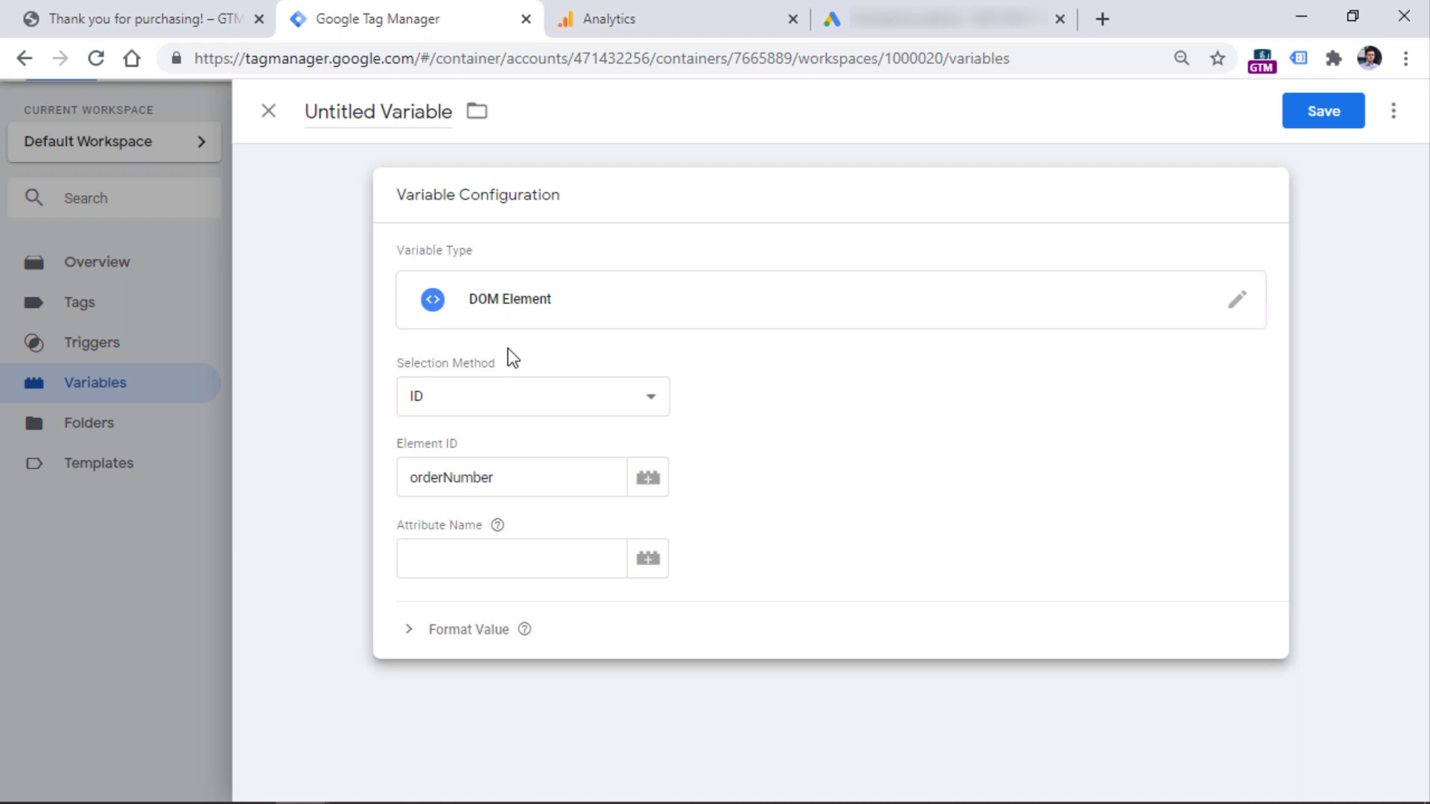
# Step: Name the variable "DOM Element - orderNumber" and save it
pyautogui.doubleClick(530, 464)
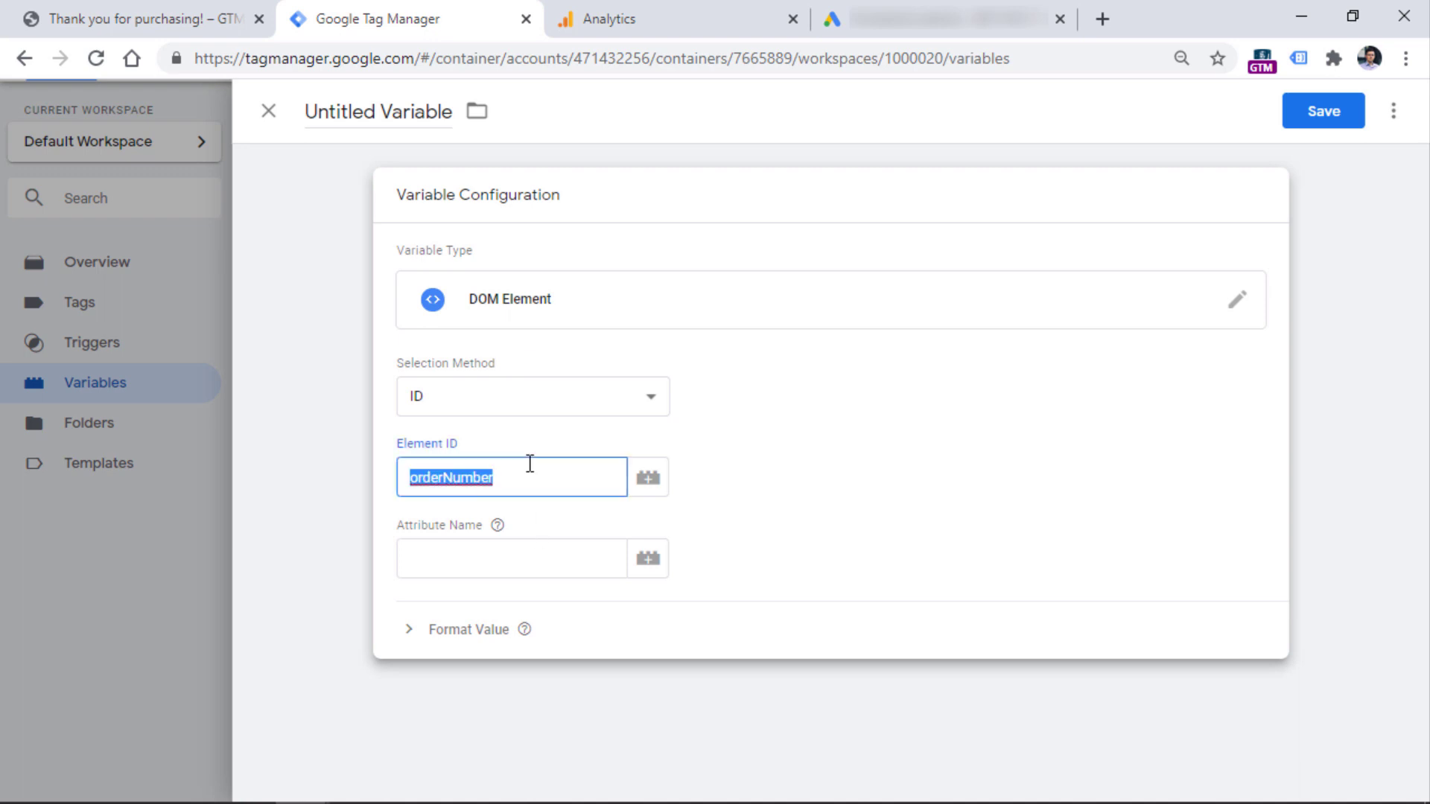
pyautogui.click(403, 113)
pyautogui.write('DOM Element - orderNumber')
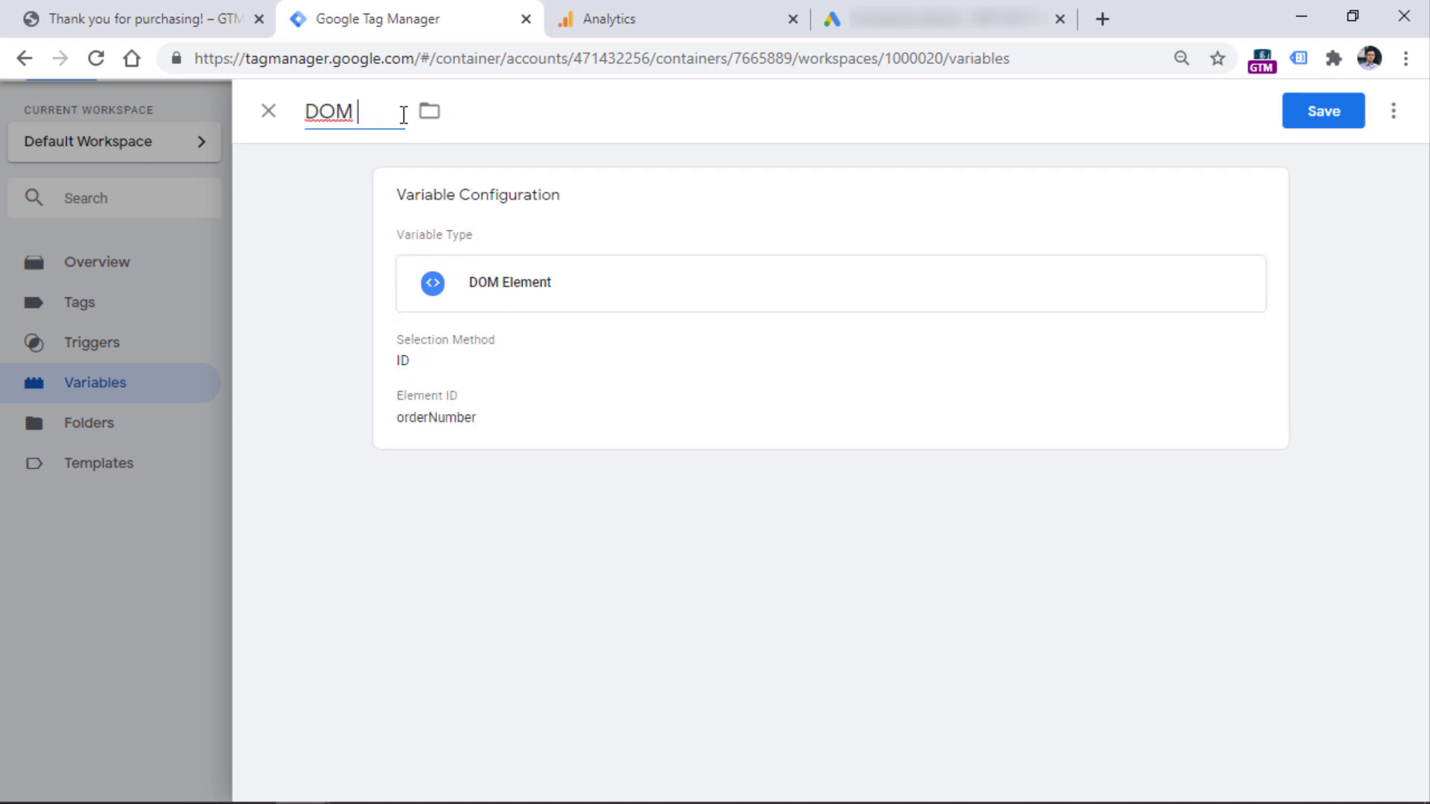
pyautogui.click(1323, 114)
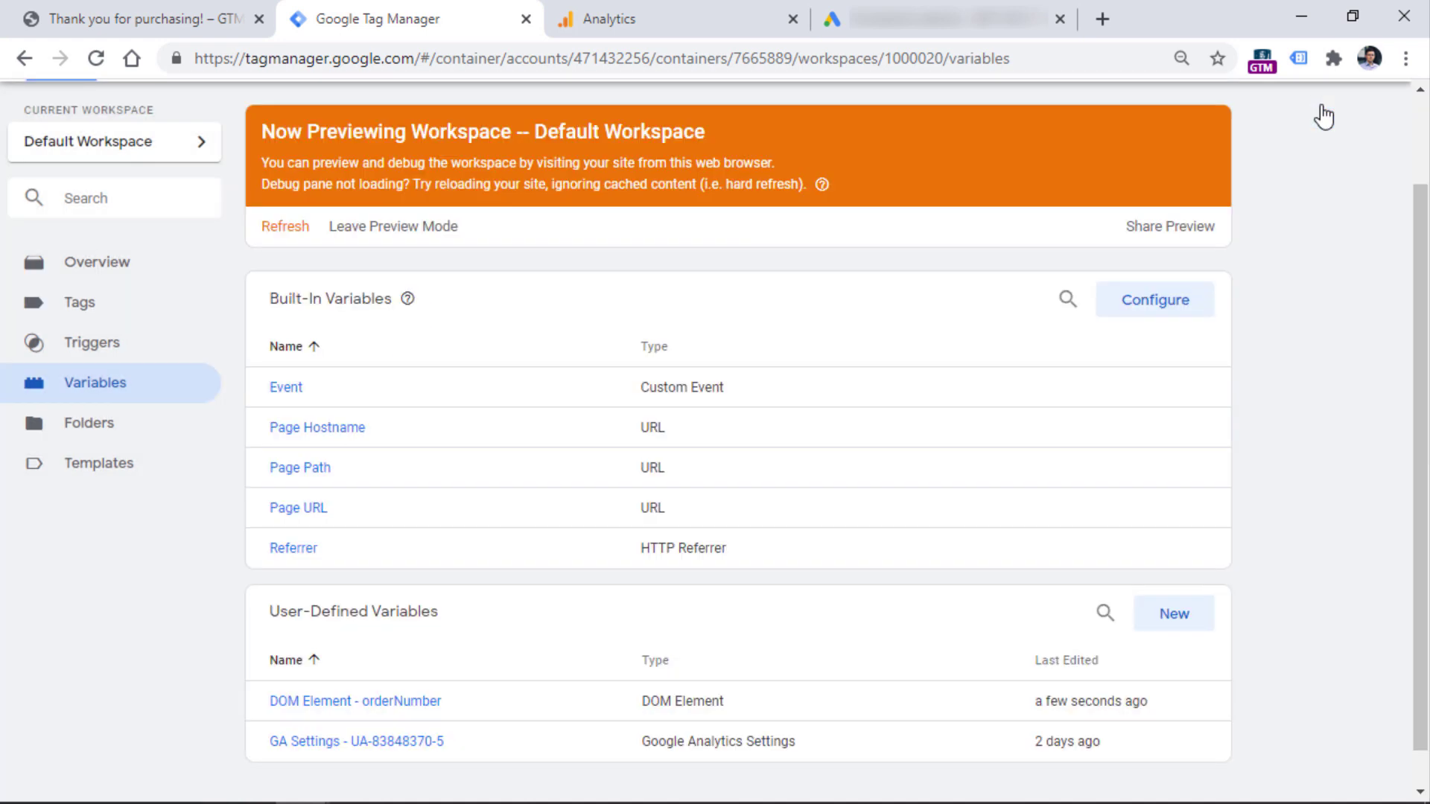
# Step: Inspect the order total value on the thank-you page and copy its span's class name, final-price
pyautogui.click(152, 18)
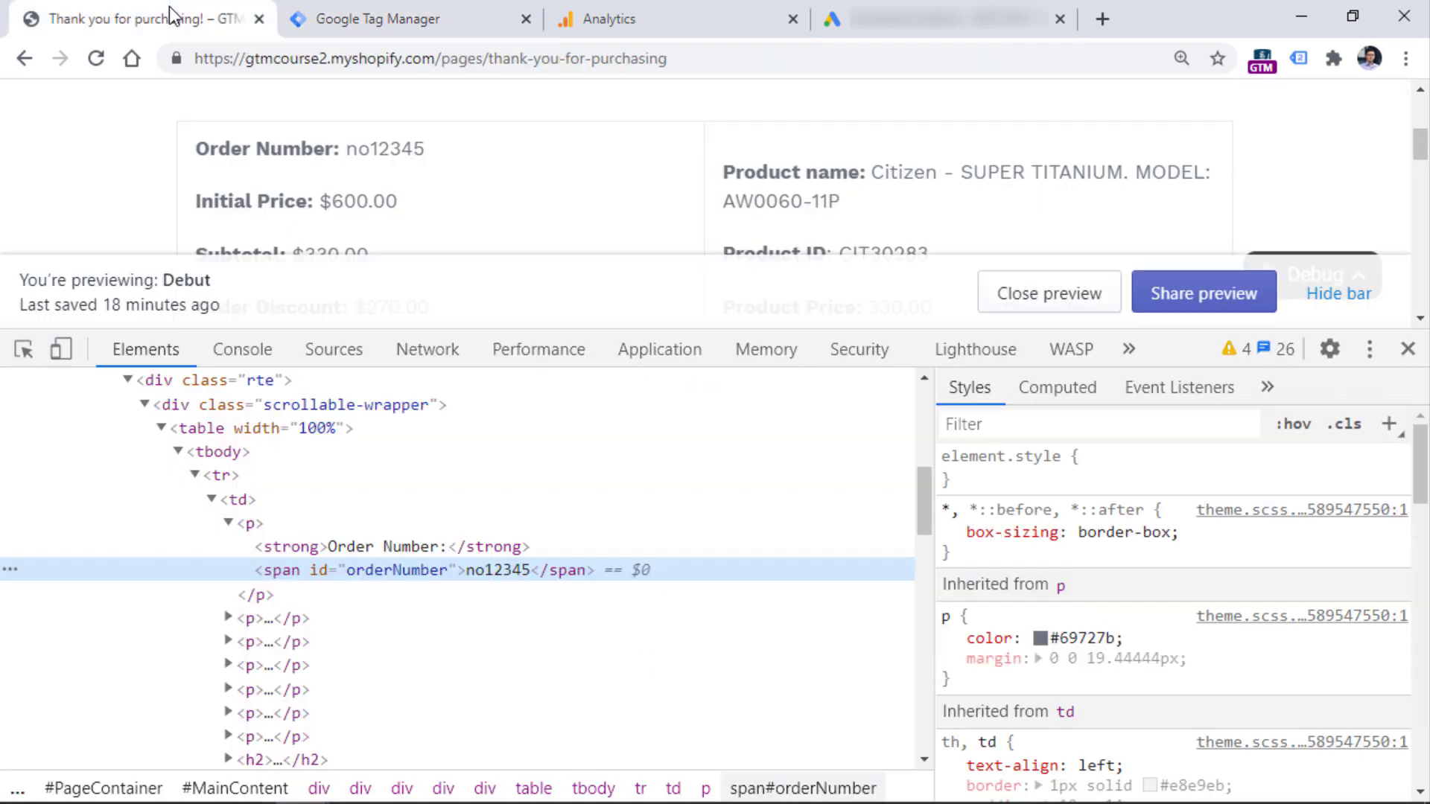
pyautogui.click(1406, 348)
pyautogui.rightClick(456, 566)
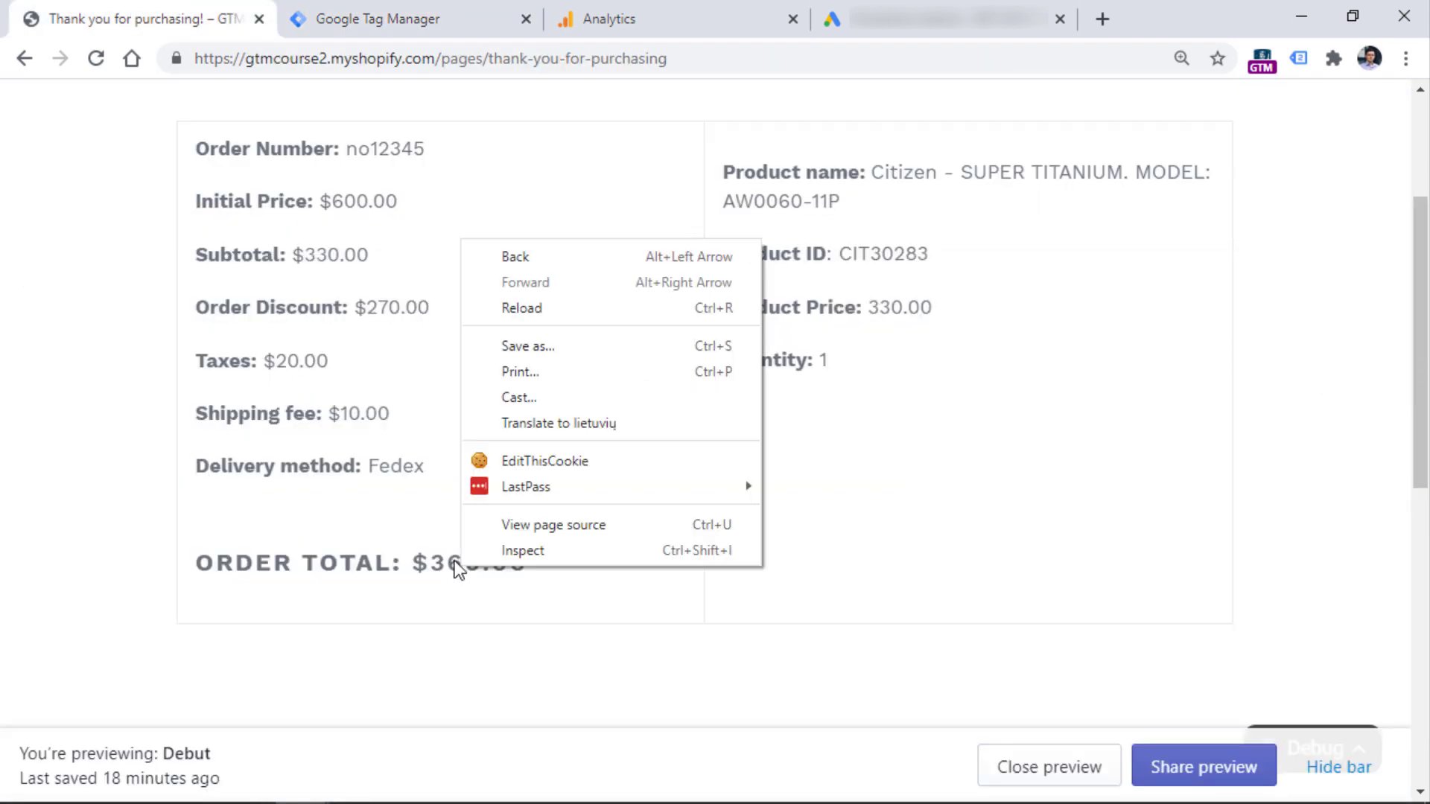
pyautogui.click(499, 555)
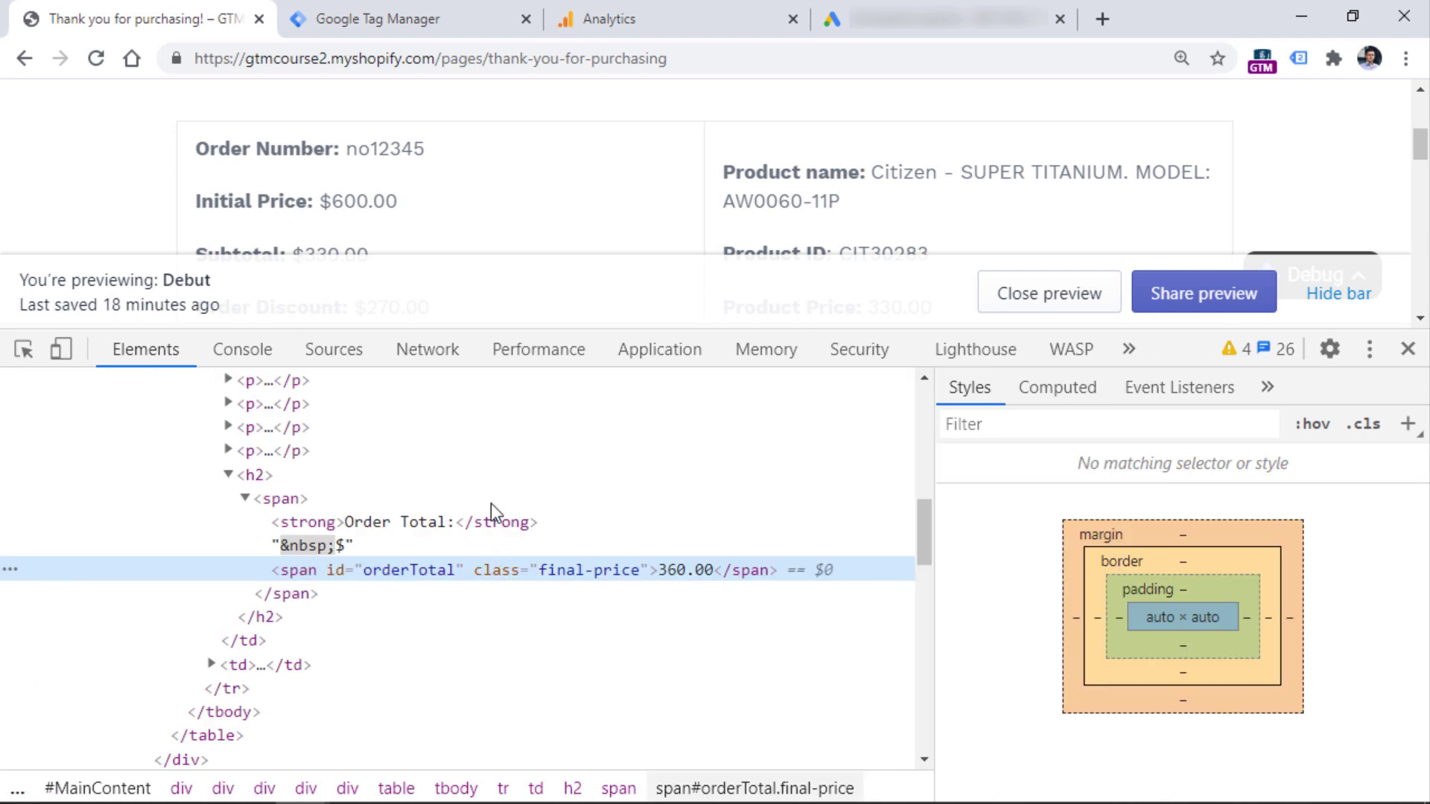
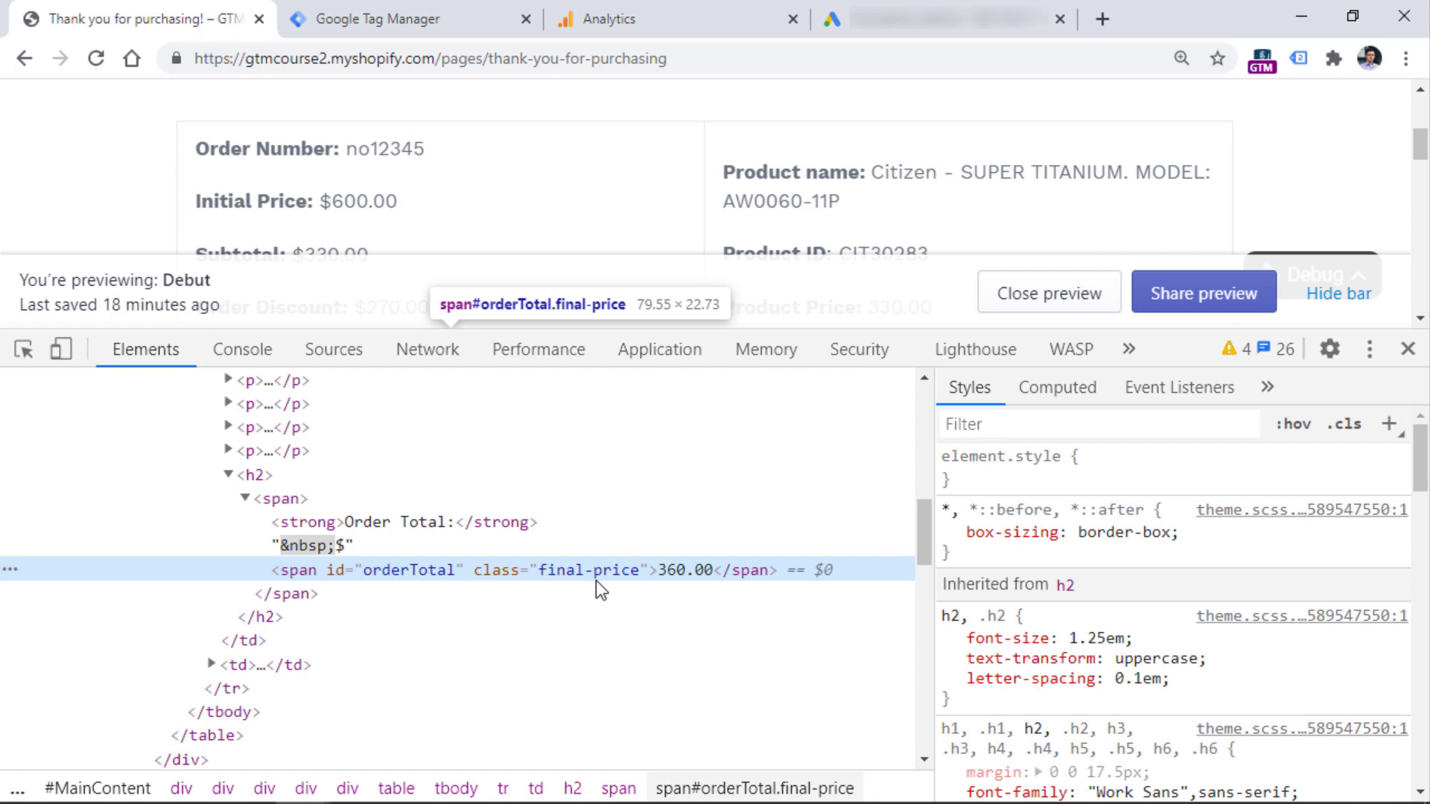
pyautogui.doubleClick(595, 578)
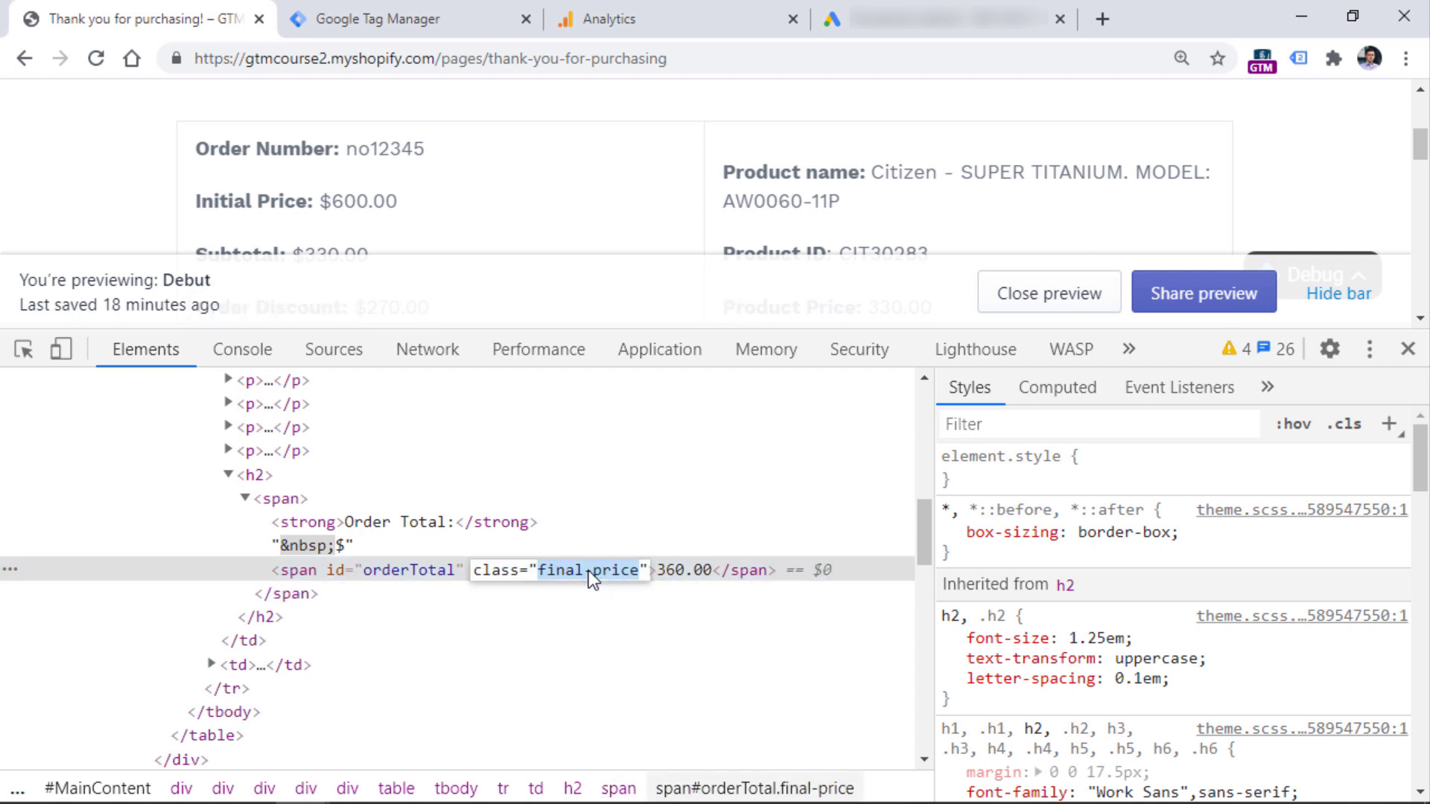
pyautogui.rightClick(588, 571)
pyautogui.click(642, 406)
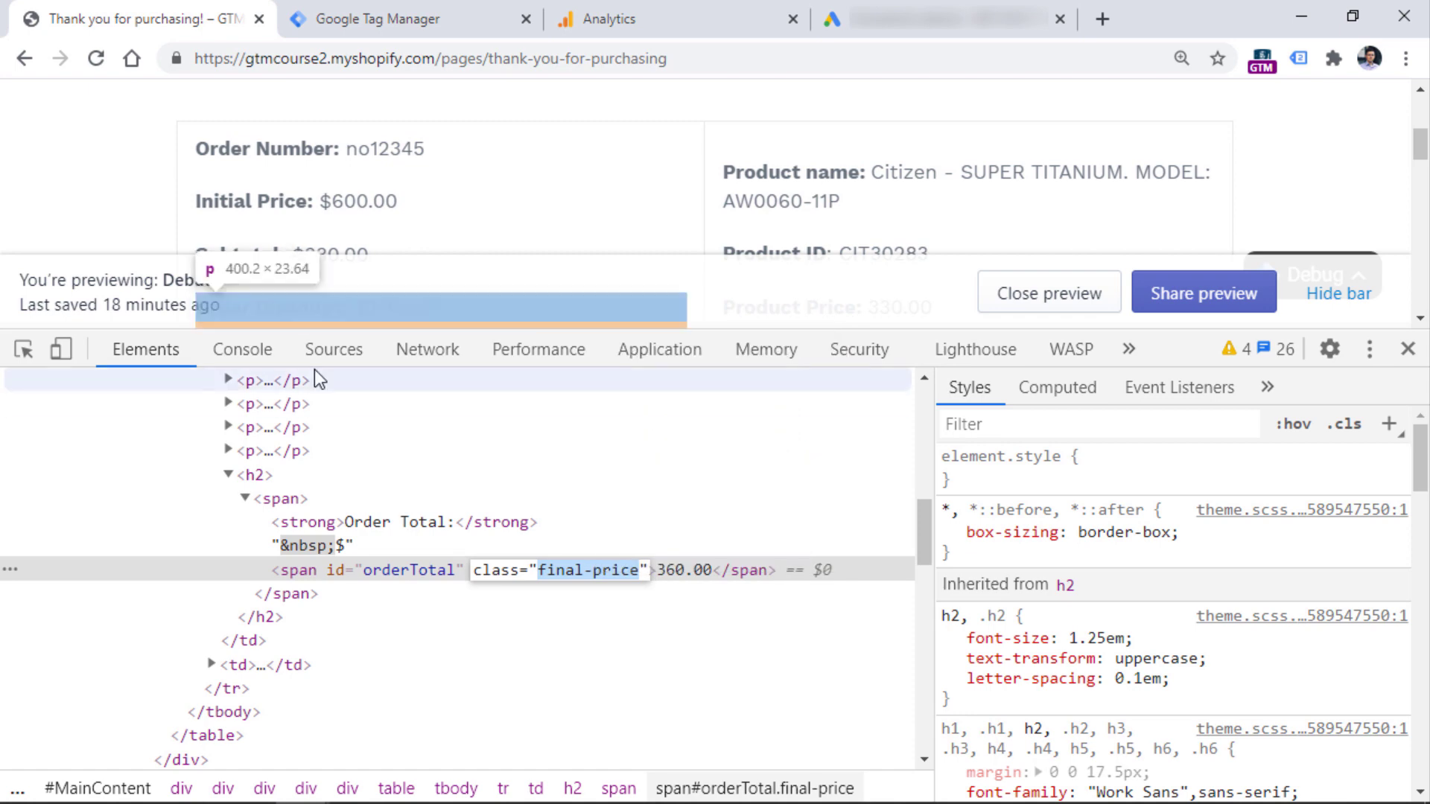
# Step: Clear the developer console and enter the query document.querySelectorAll('.final-price') to test the class selector
pyautogui.click(242, 350)
pyautogui.click(62, 387)
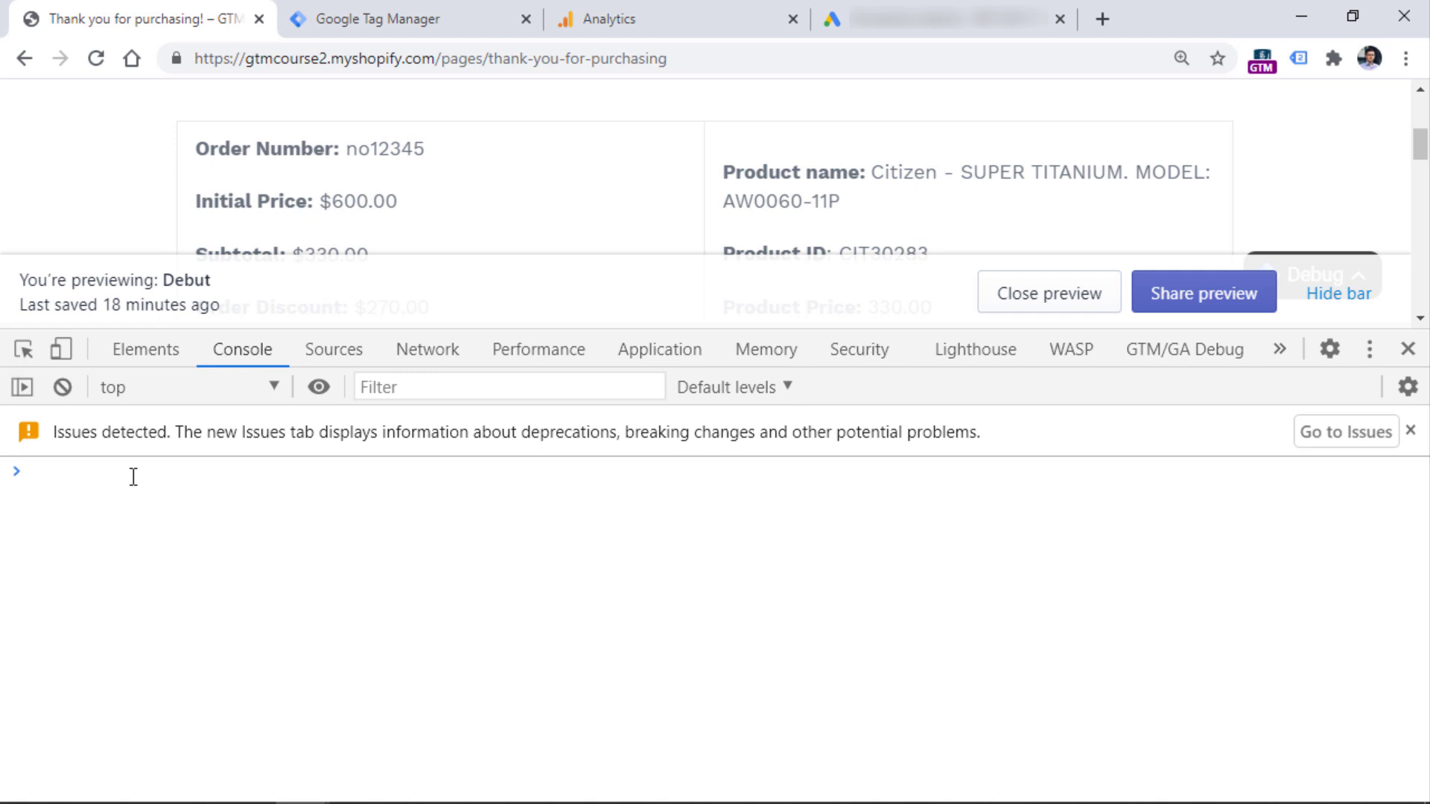
pyautogui.write("document.querySelectorAll('')")
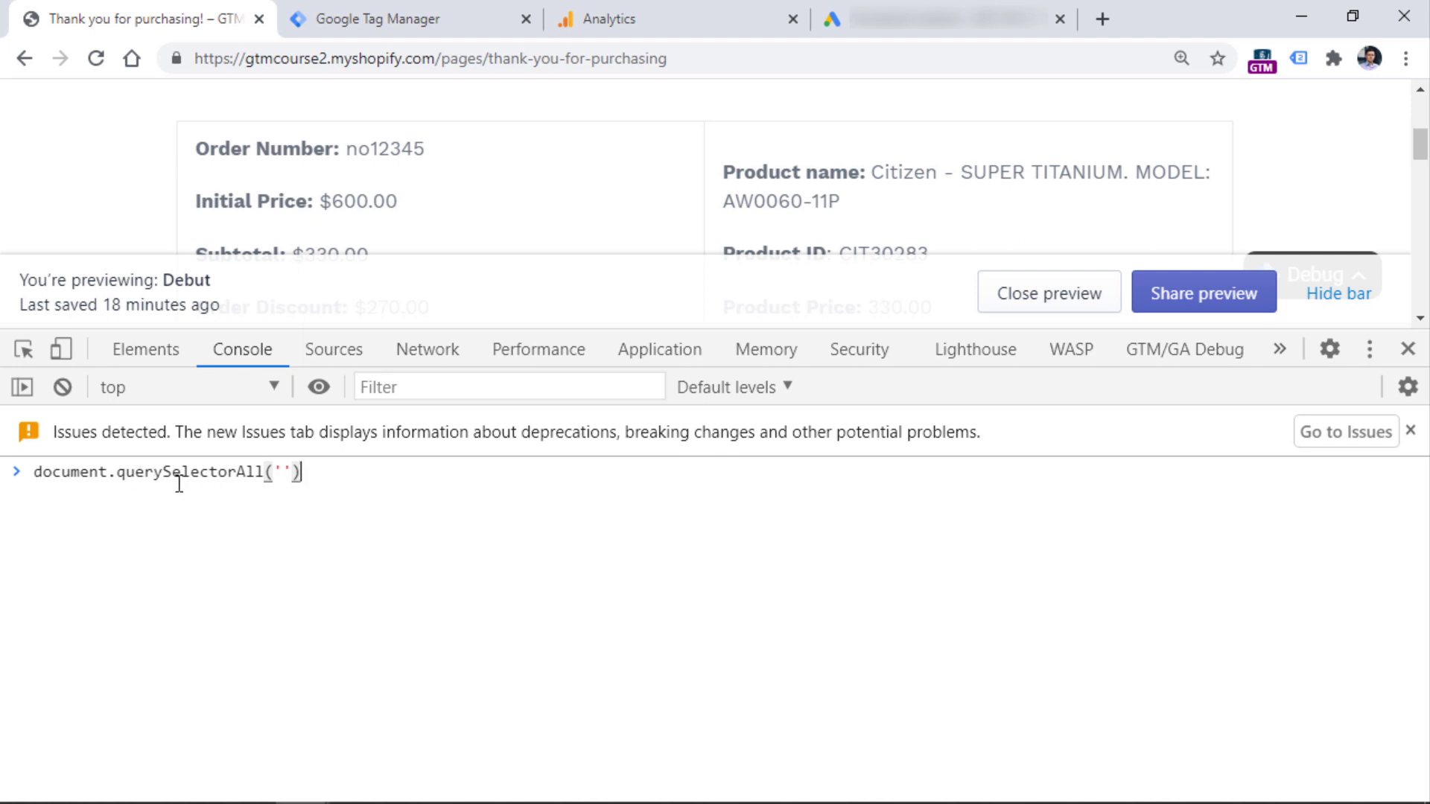
pyautogui.click(285, 473)
pyautogui.hotkey('ctrl', 'v')
pyautogui.click(284, 471)
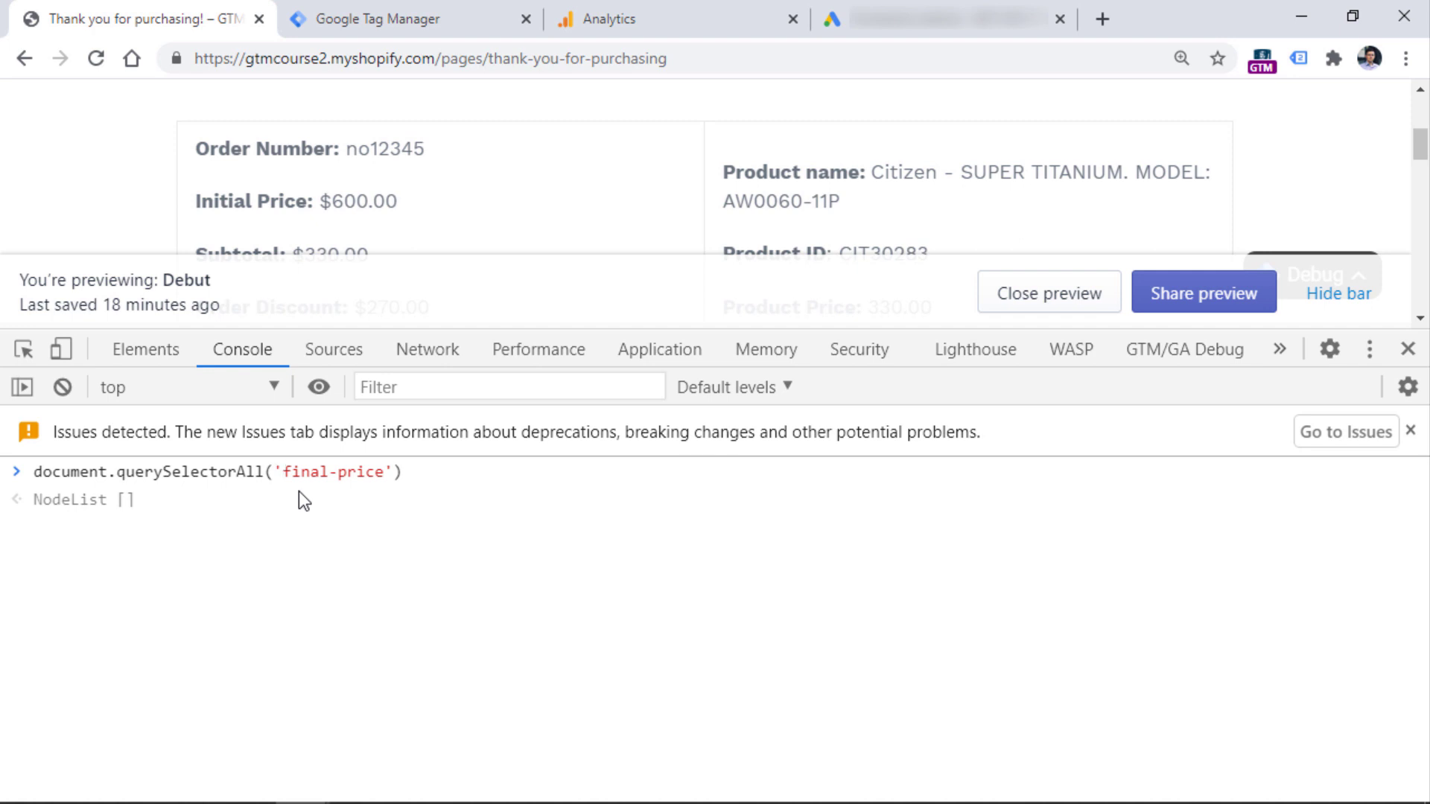
pyautogui.write('.')
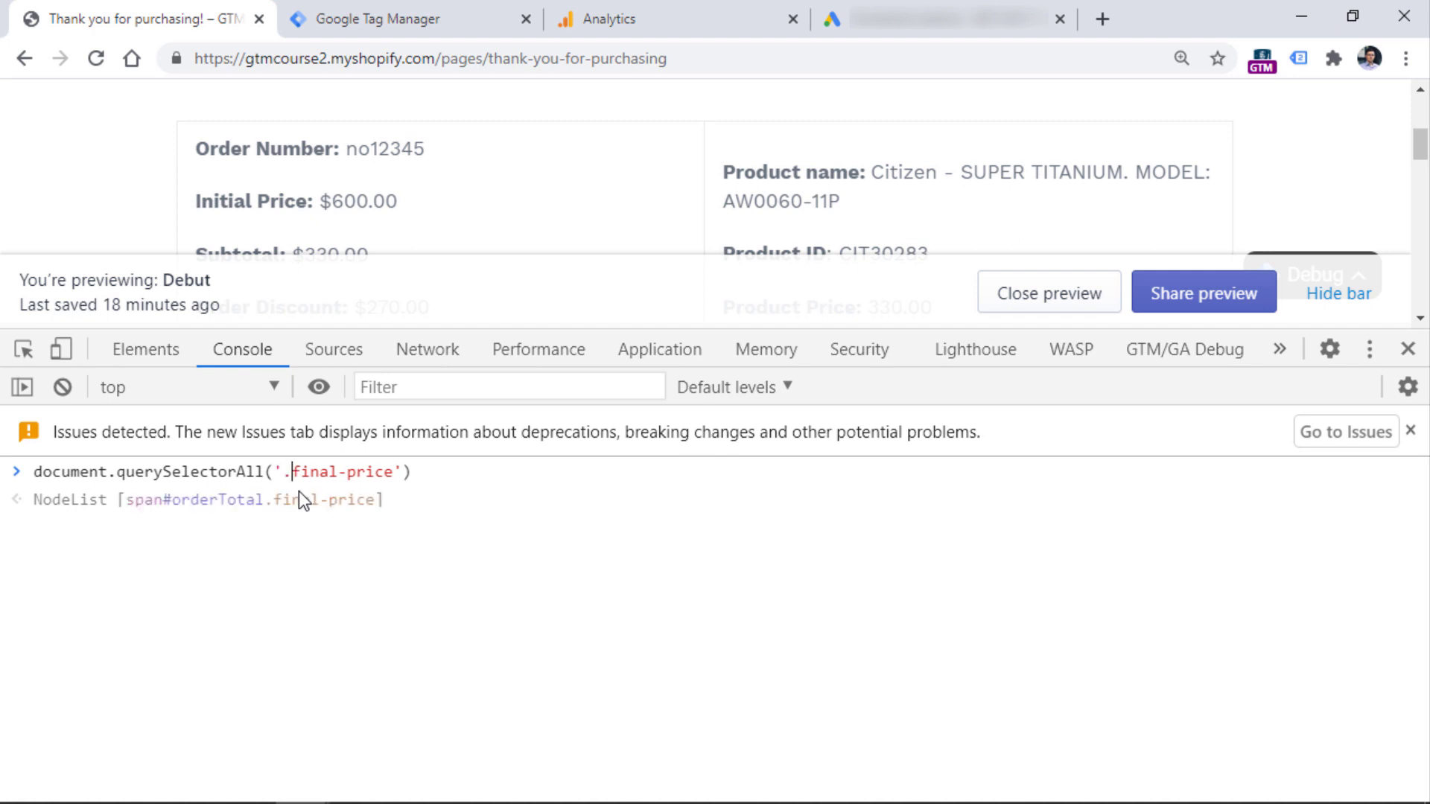
# Step: Run the document.querySelectorAll('.final-price') query, expand its result to examine the matching elements, and close the developer tools
pyautogui.click(435, 476)
pyautogui.press('Return')
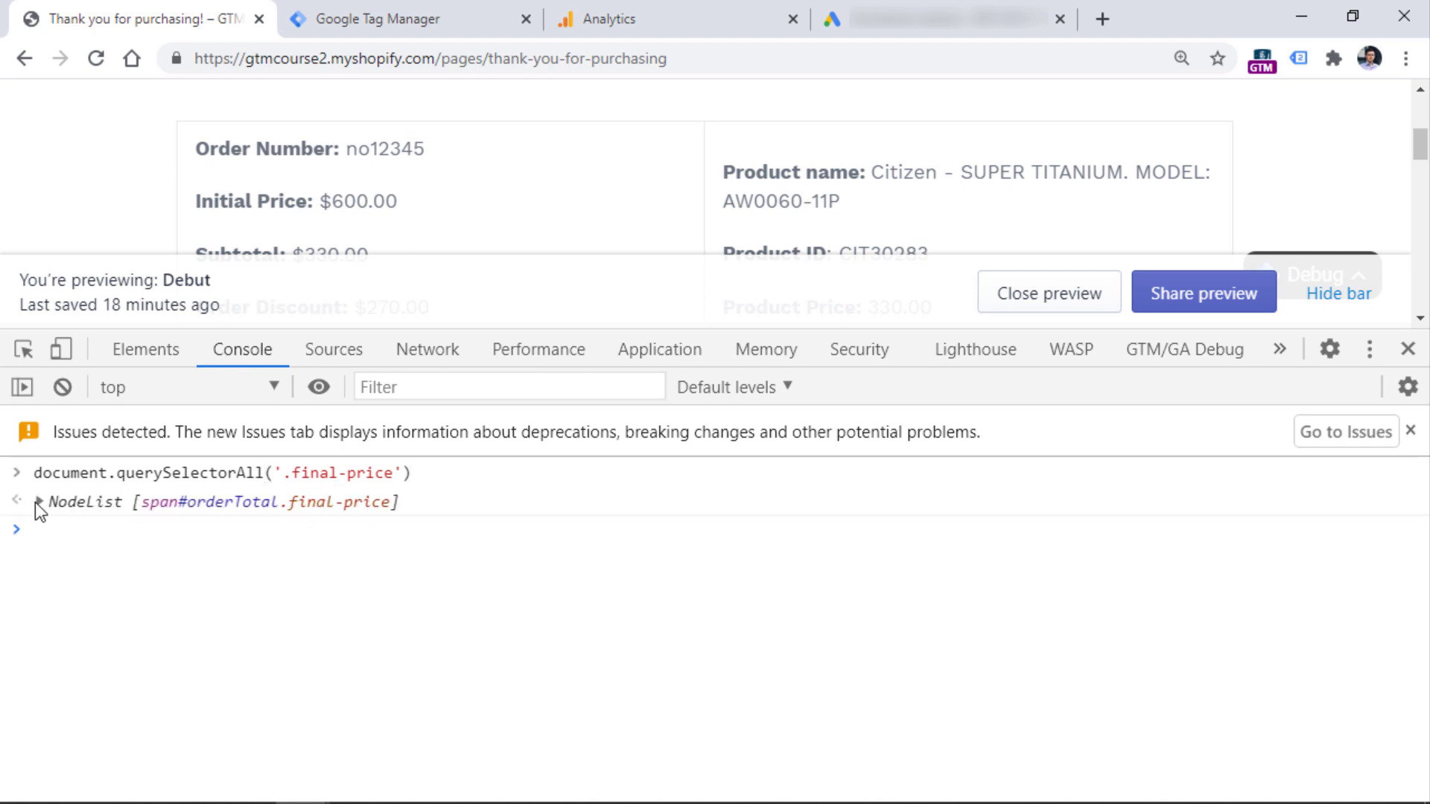
pyautogui.click(38, 502)
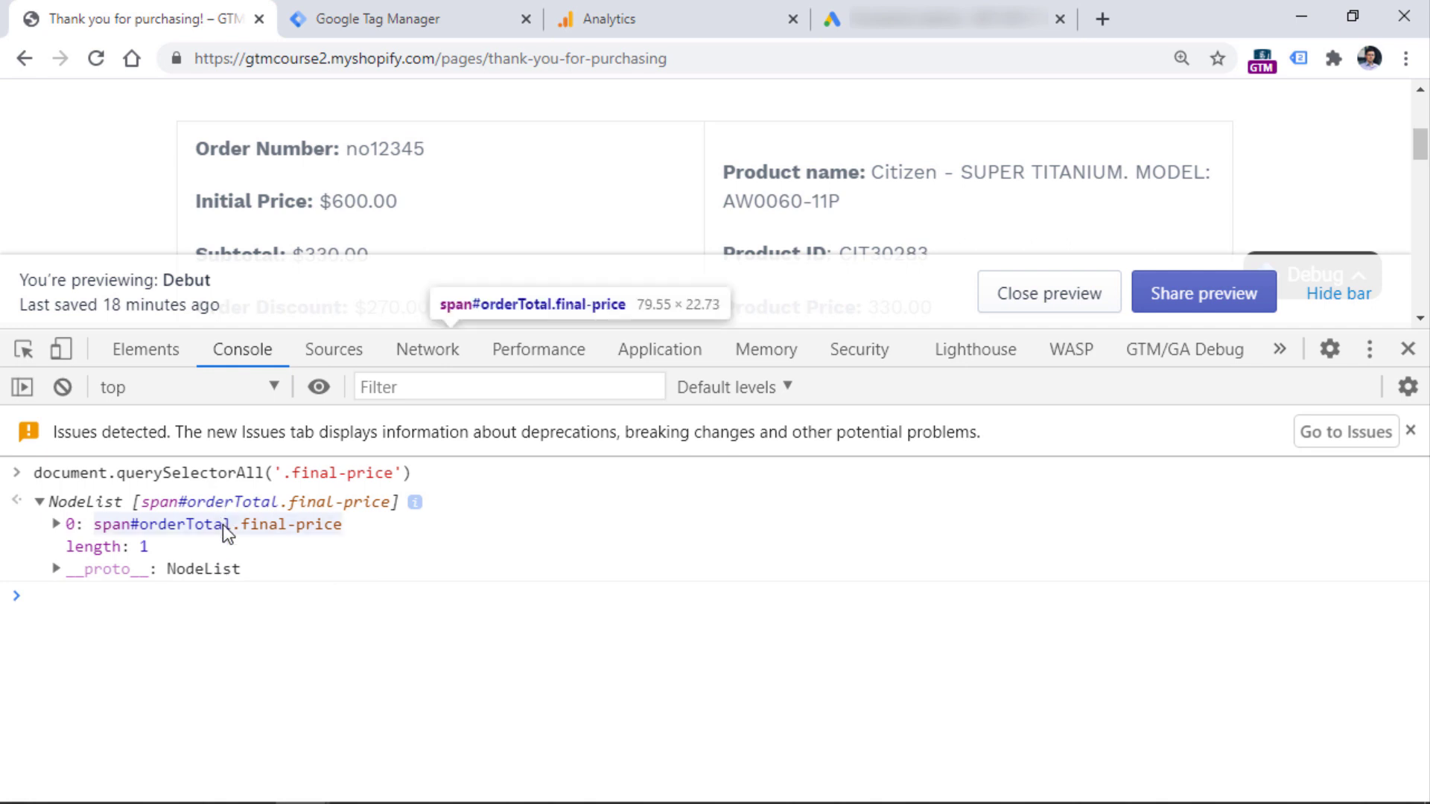
pyautogui.scroll(-3, 1419, 204)
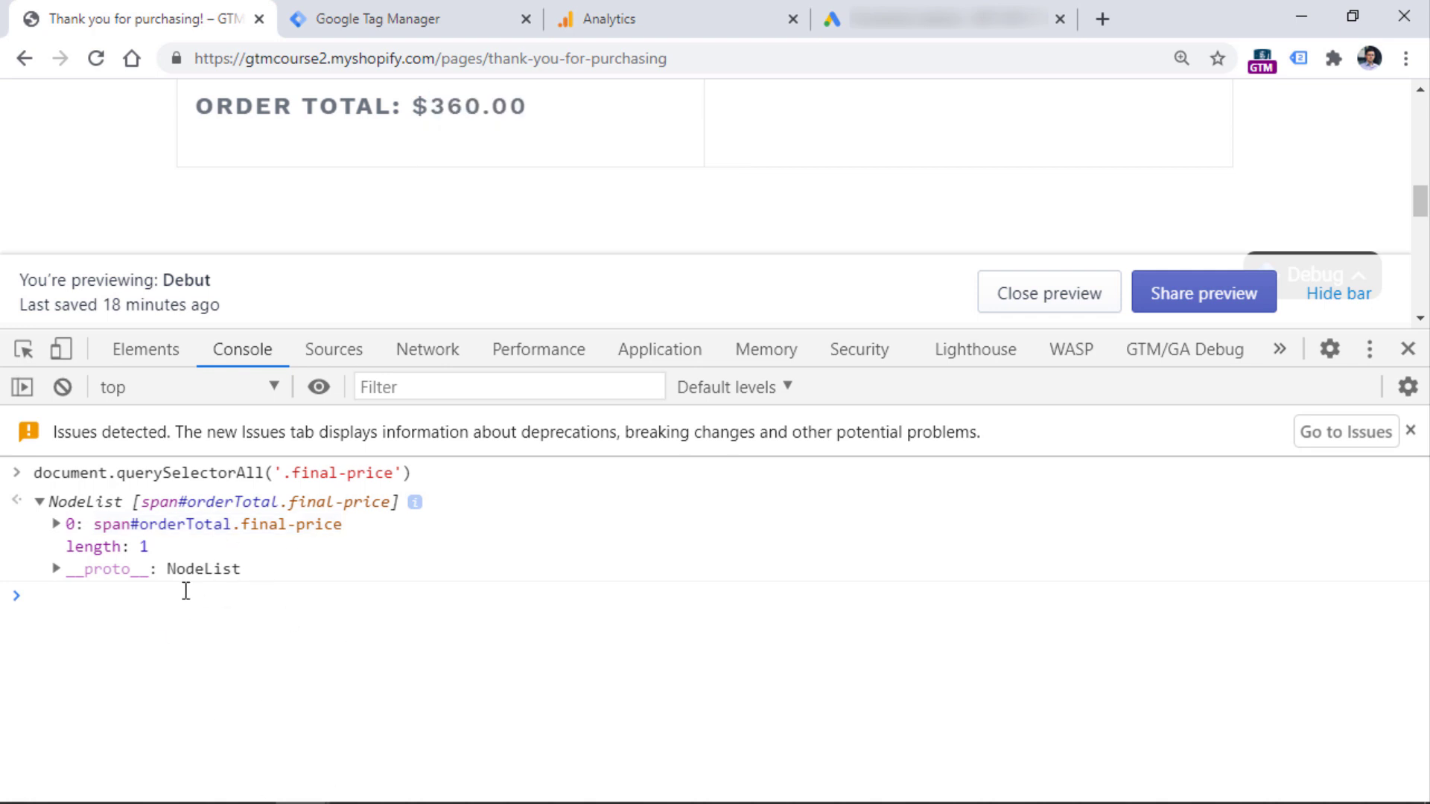
pyautogui.click(1408, 349)
# Step: Create a DOM Element variable in Google Tag Manager that uses the CSS Selector method with the element selector .final-price
pyautogui.click(415, 18)
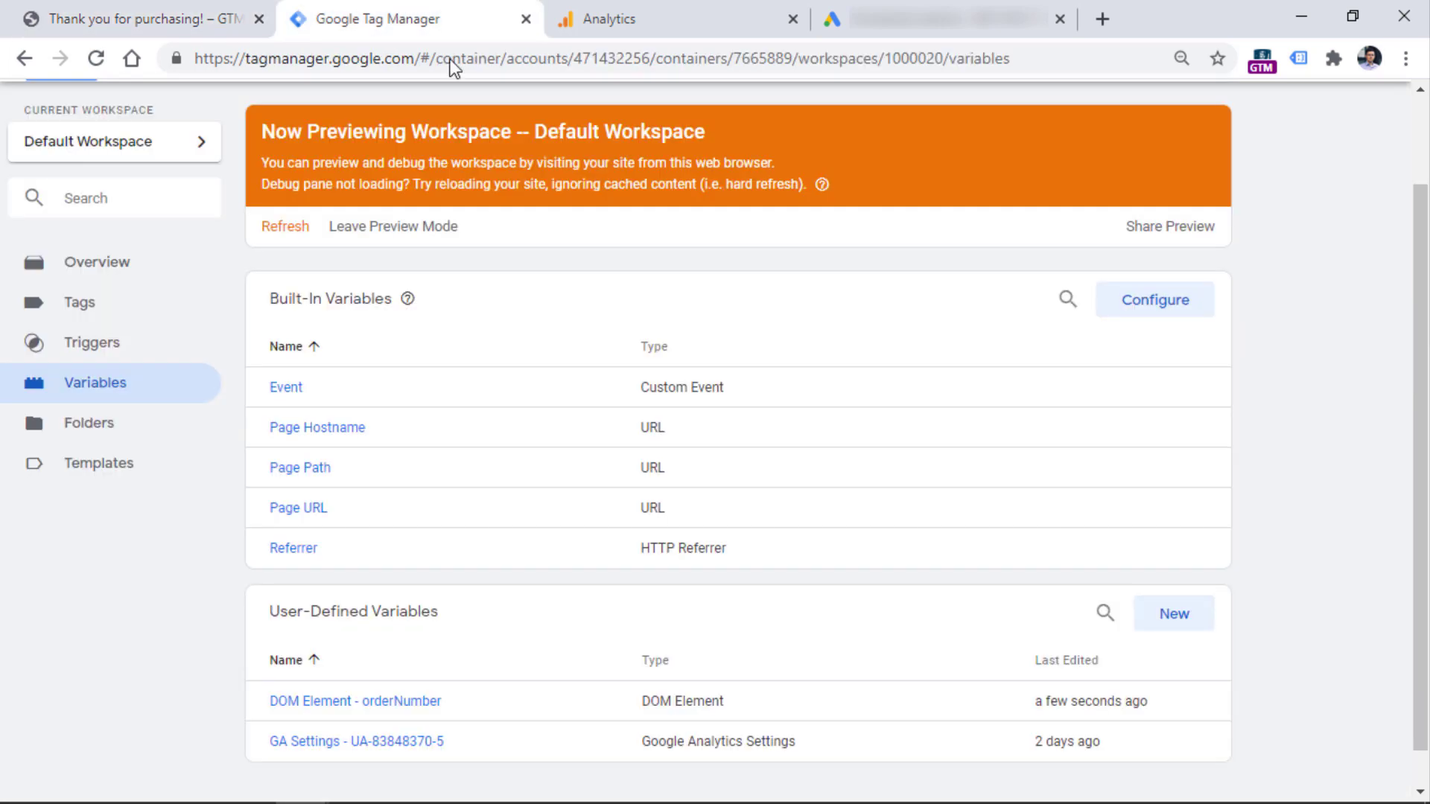
pyautogui.click(1178, 613)
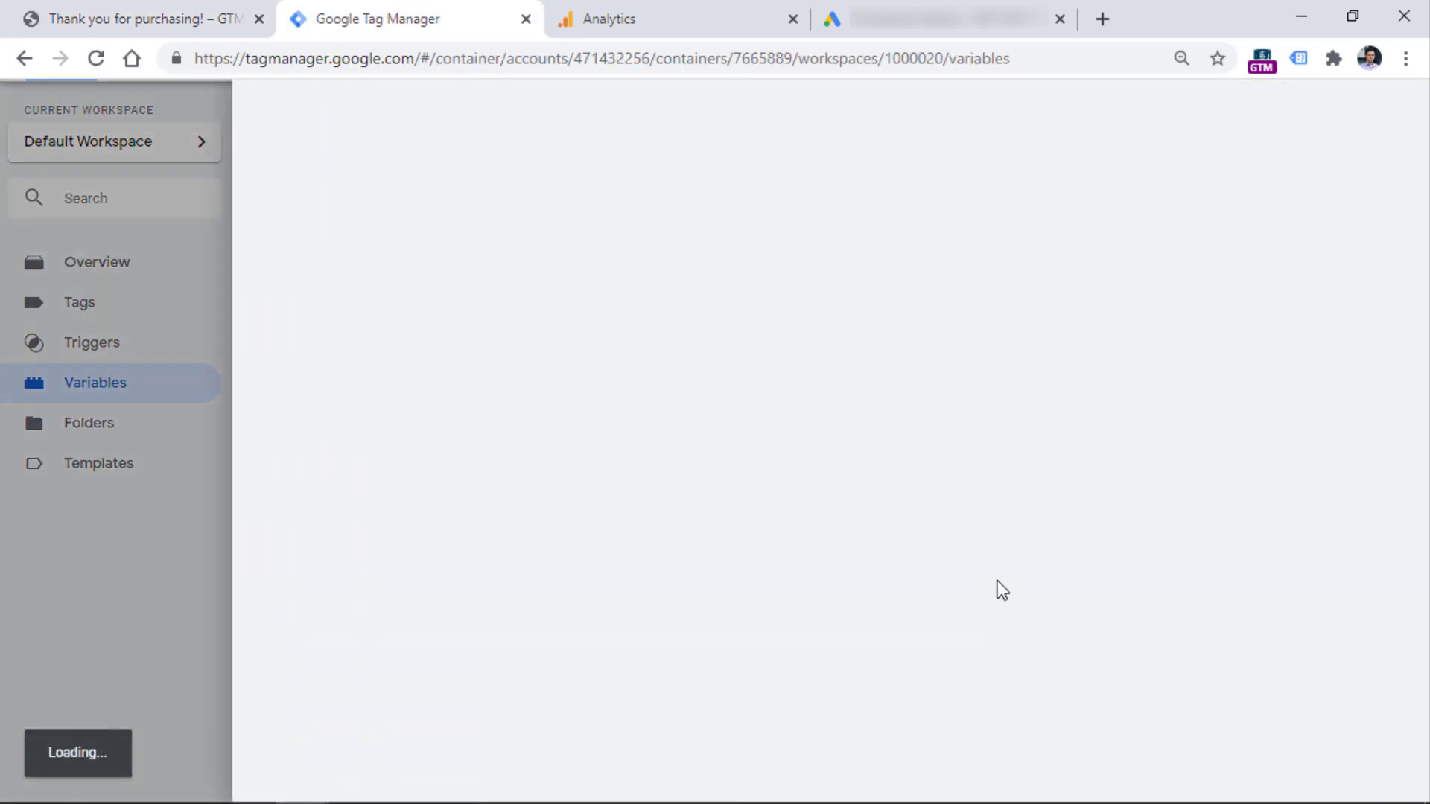
pyautogui.click(558, 300)
pyautogui.scroll(-5, 900, 521)
pyautogui.click(901, 521)
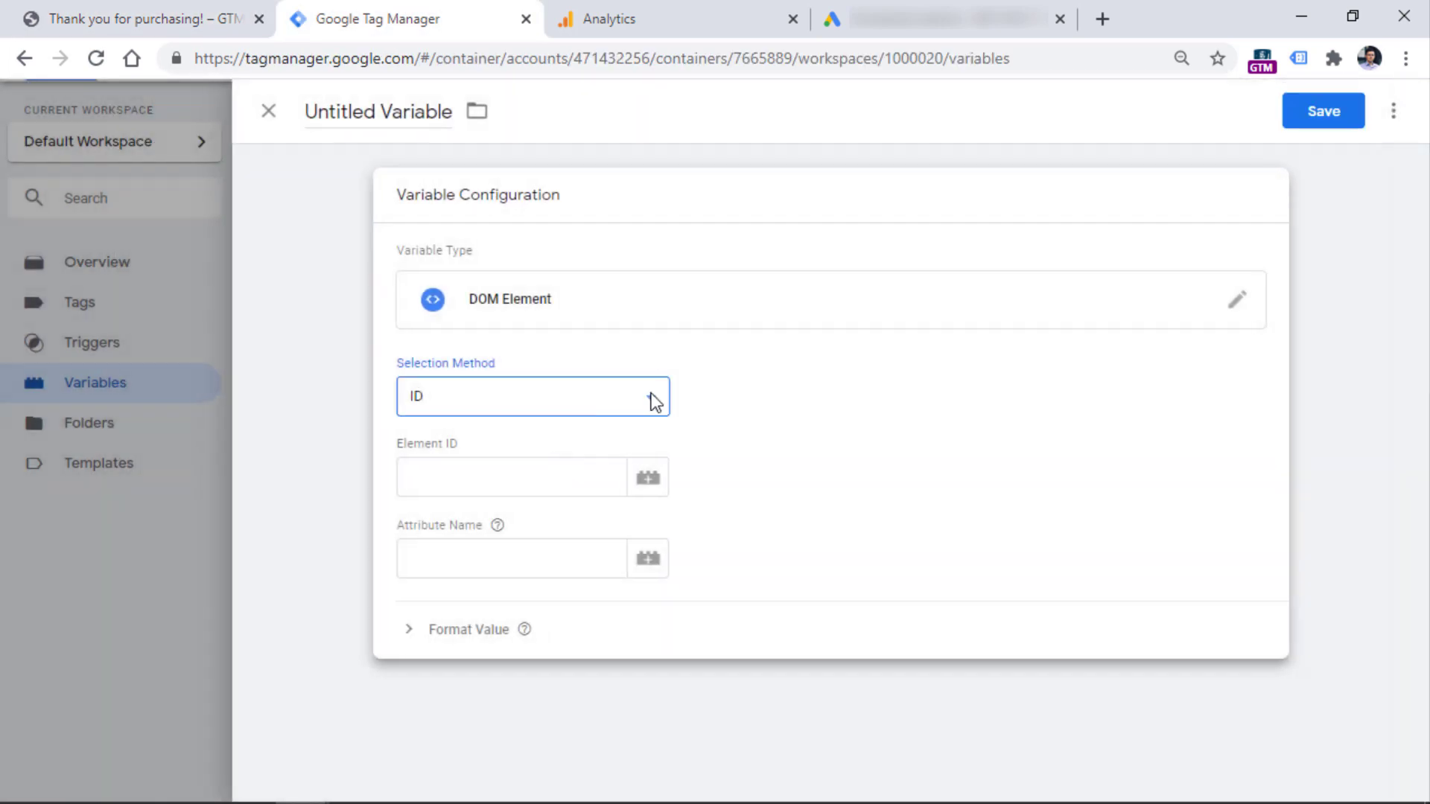
pyautogui.click(516, 391)
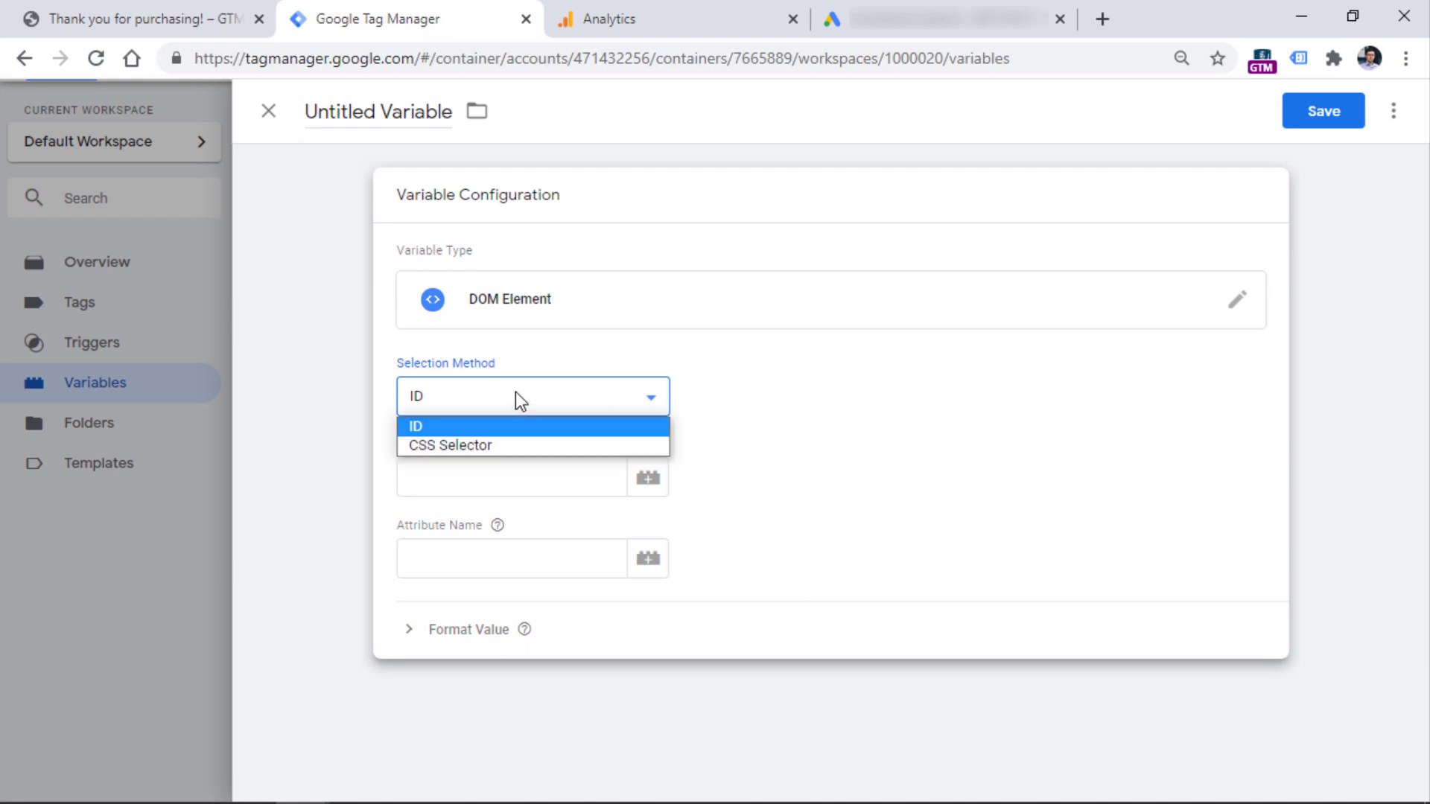
pyautogui.click(502, 441)
pyautogui.write('.final-price')
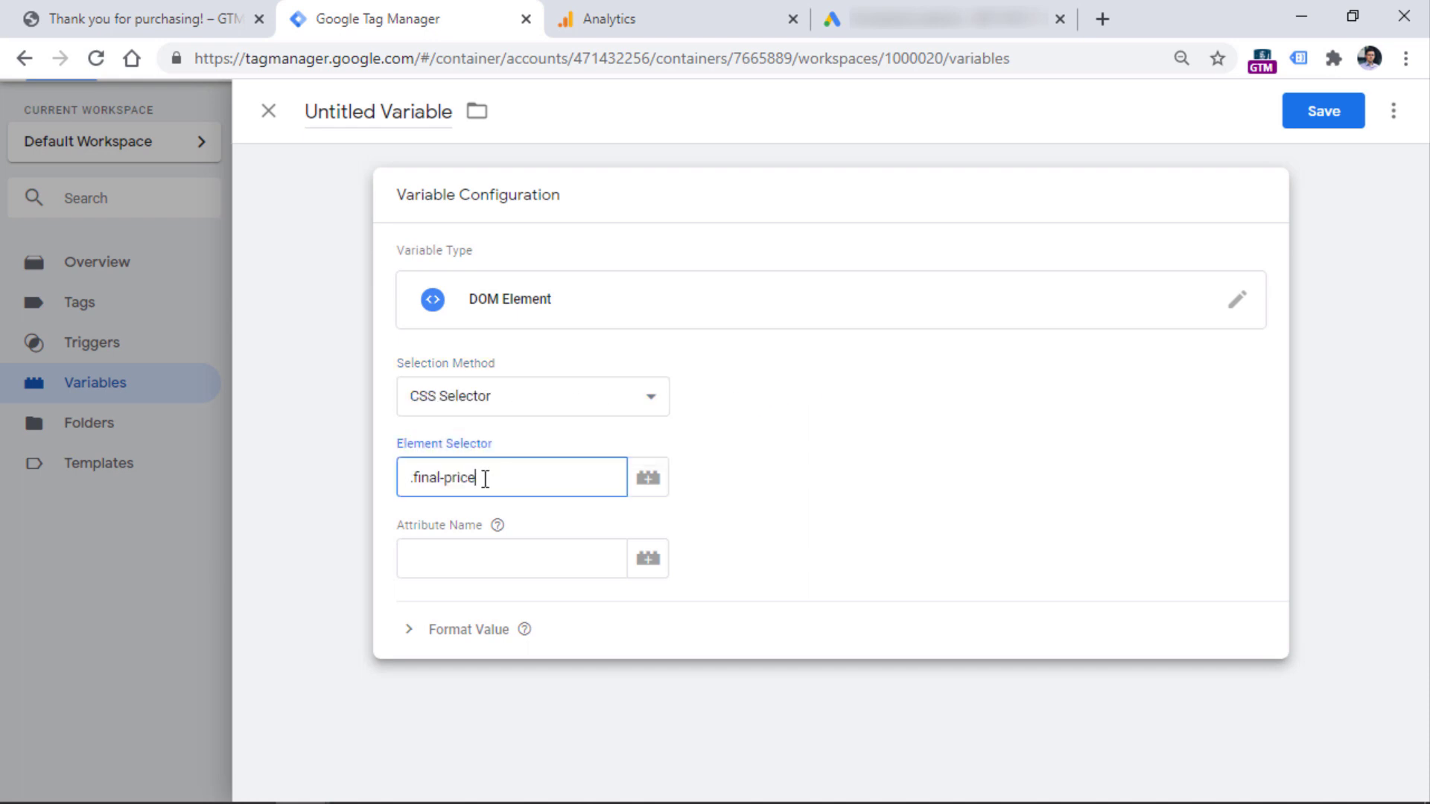
# Step: Name the variable "DOM Element - order total" and save it
pyautogui.click(905, 154)
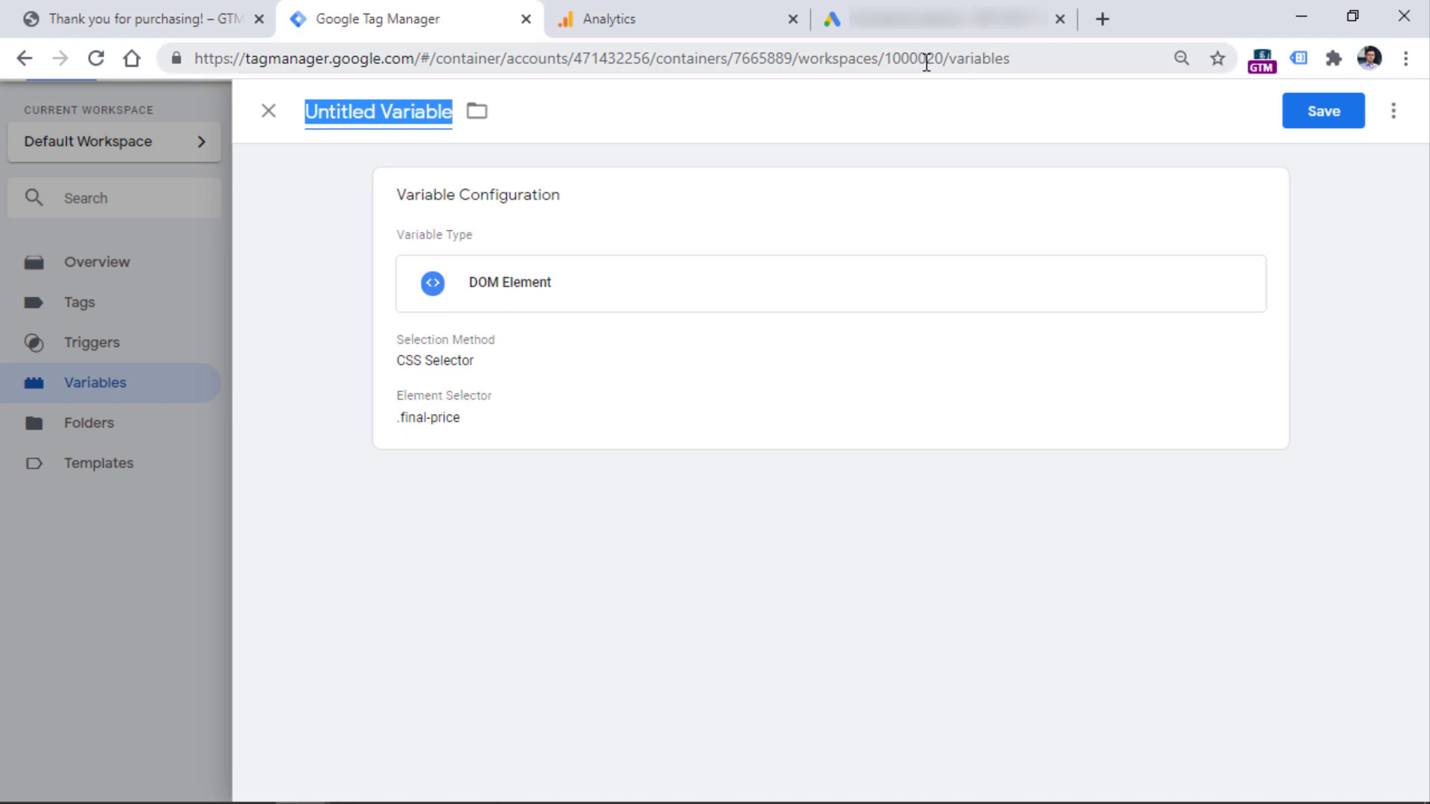
pyautogui.write('DOM - order total')
pyautogui.click(362, 112)
pyautogui.write('Element - order total')
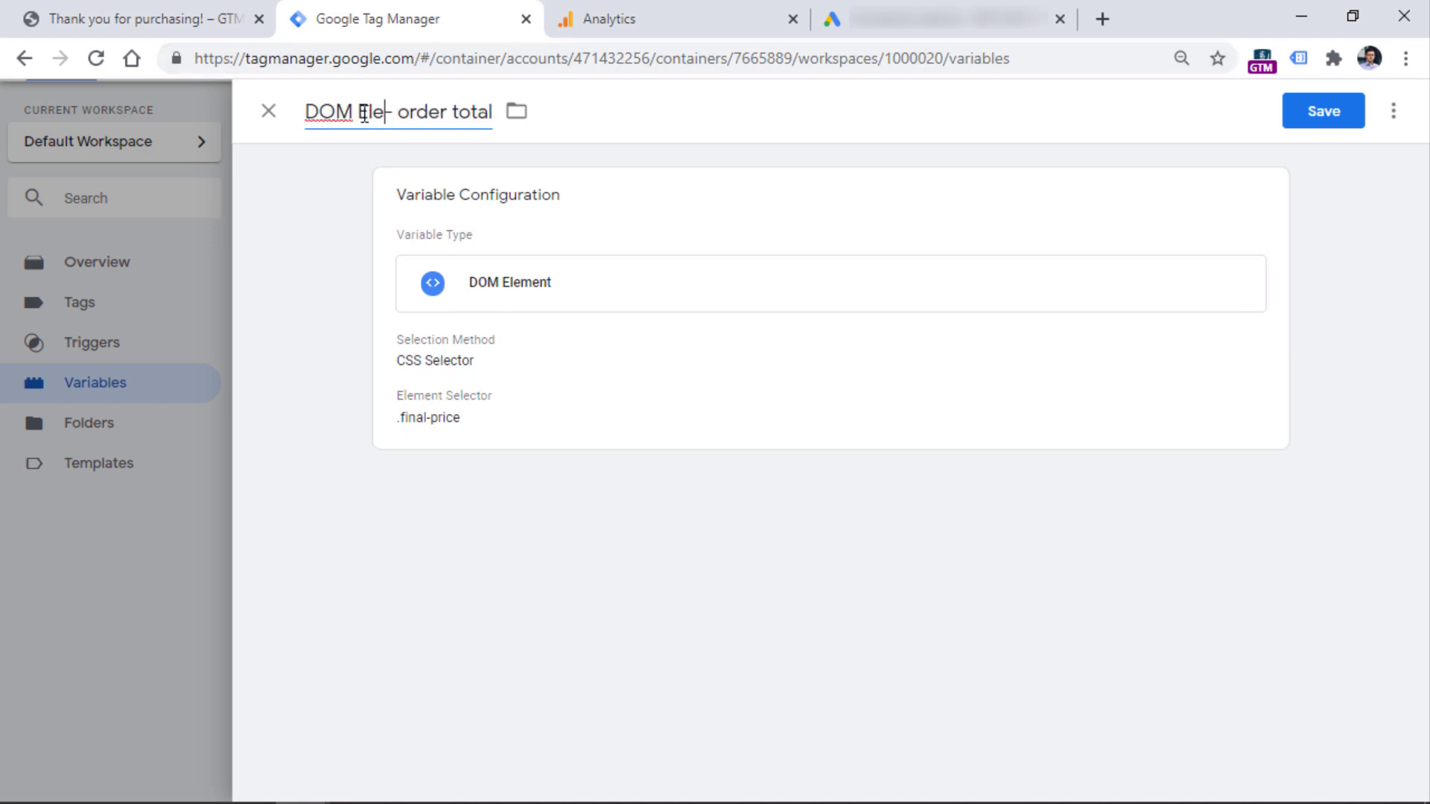
pyautogui.click(1312, 119)
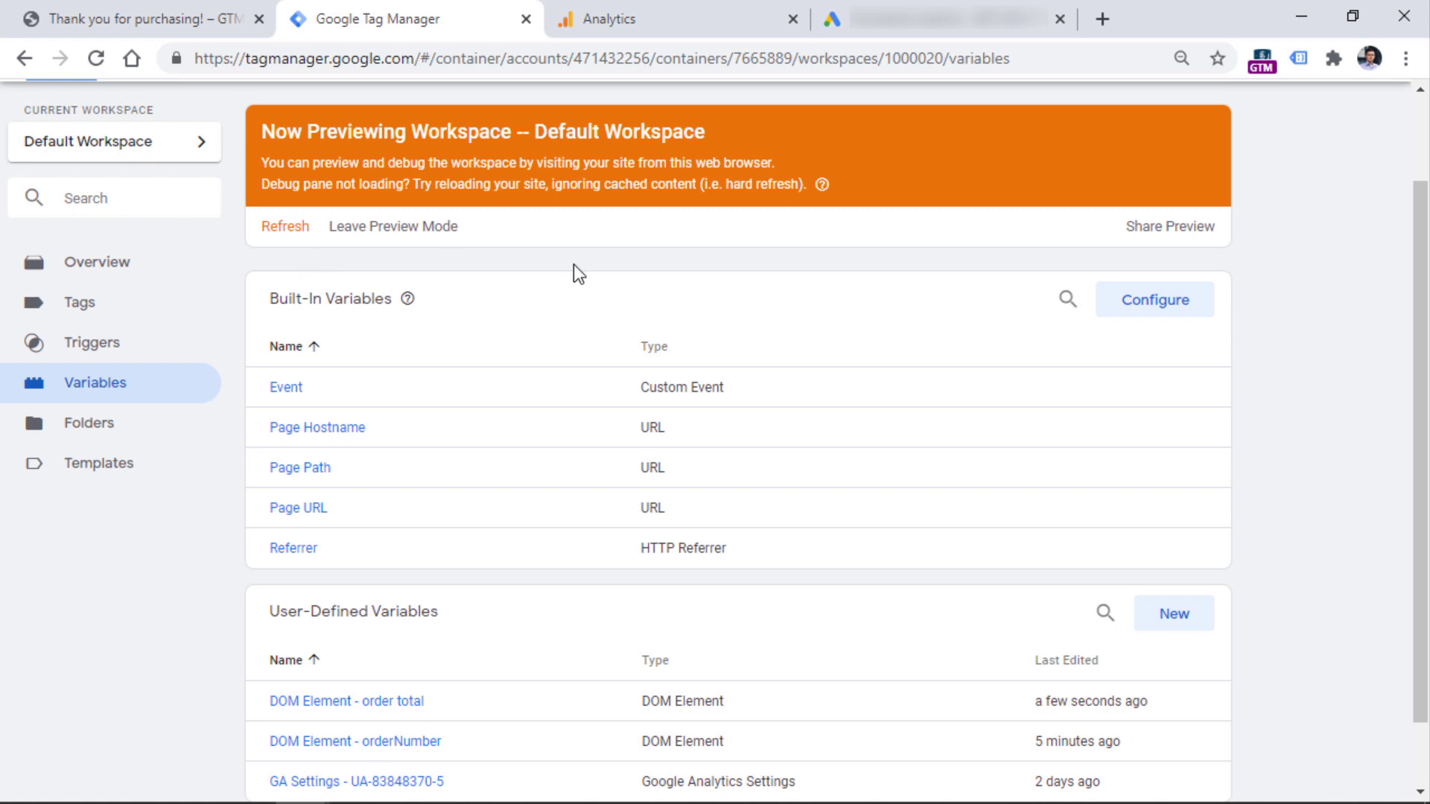
# Step: Refresh the Google Tag Manager workspace preview and reload the thank-you page in the store
pyautogui.click(283, 227)
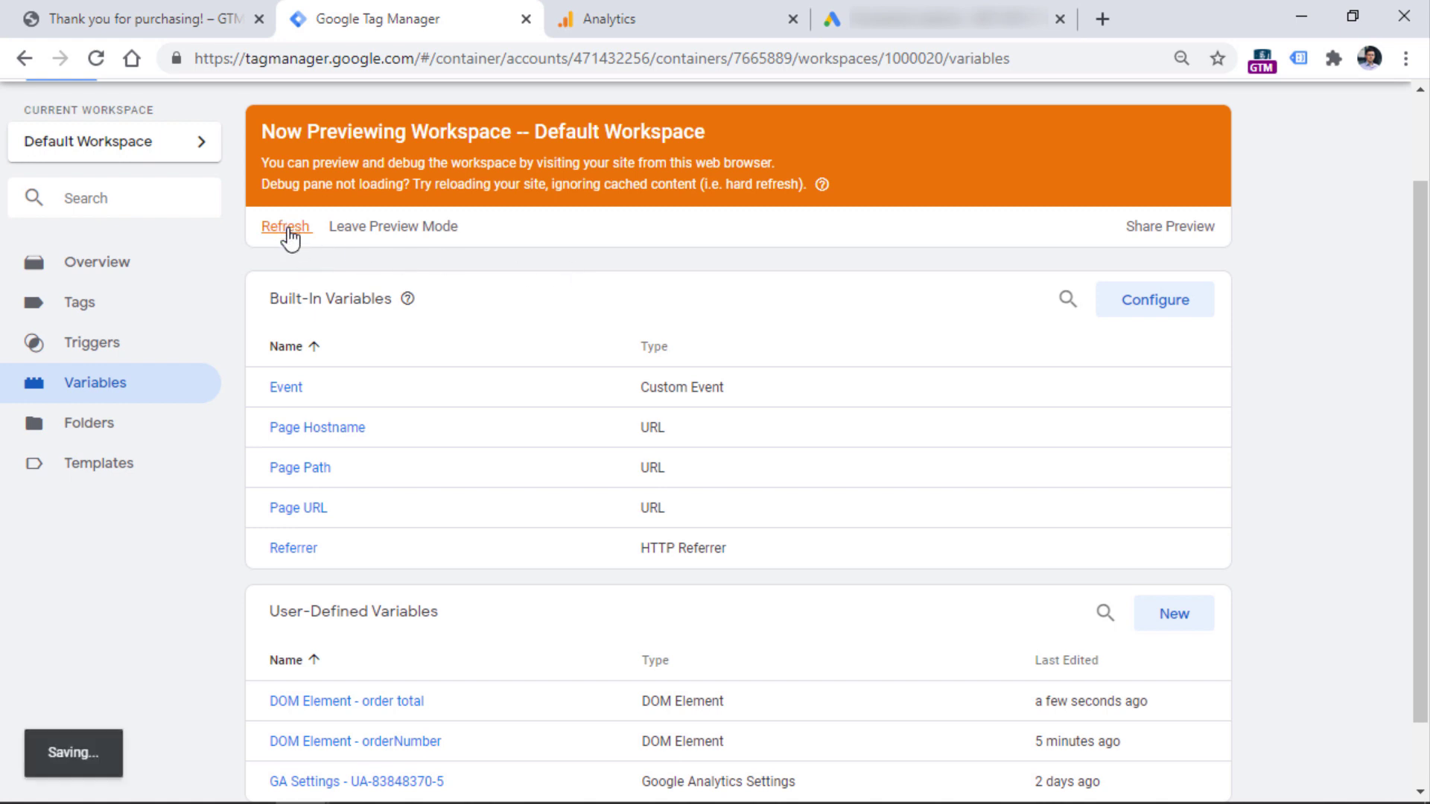
pyautogui.click(153, 20)
pyautogui.scroll(10, 160, 149)
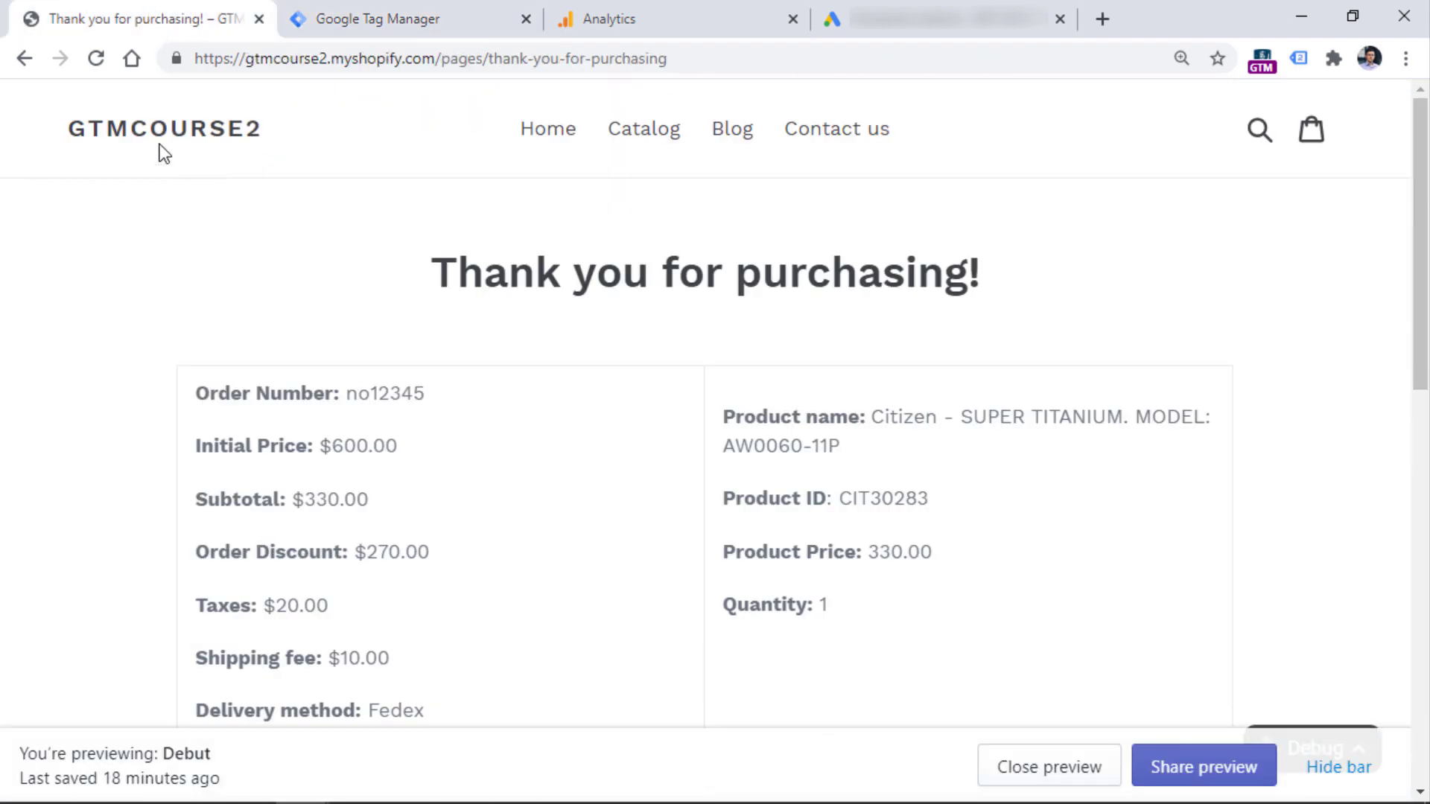
pyautogui.click(95, 58)
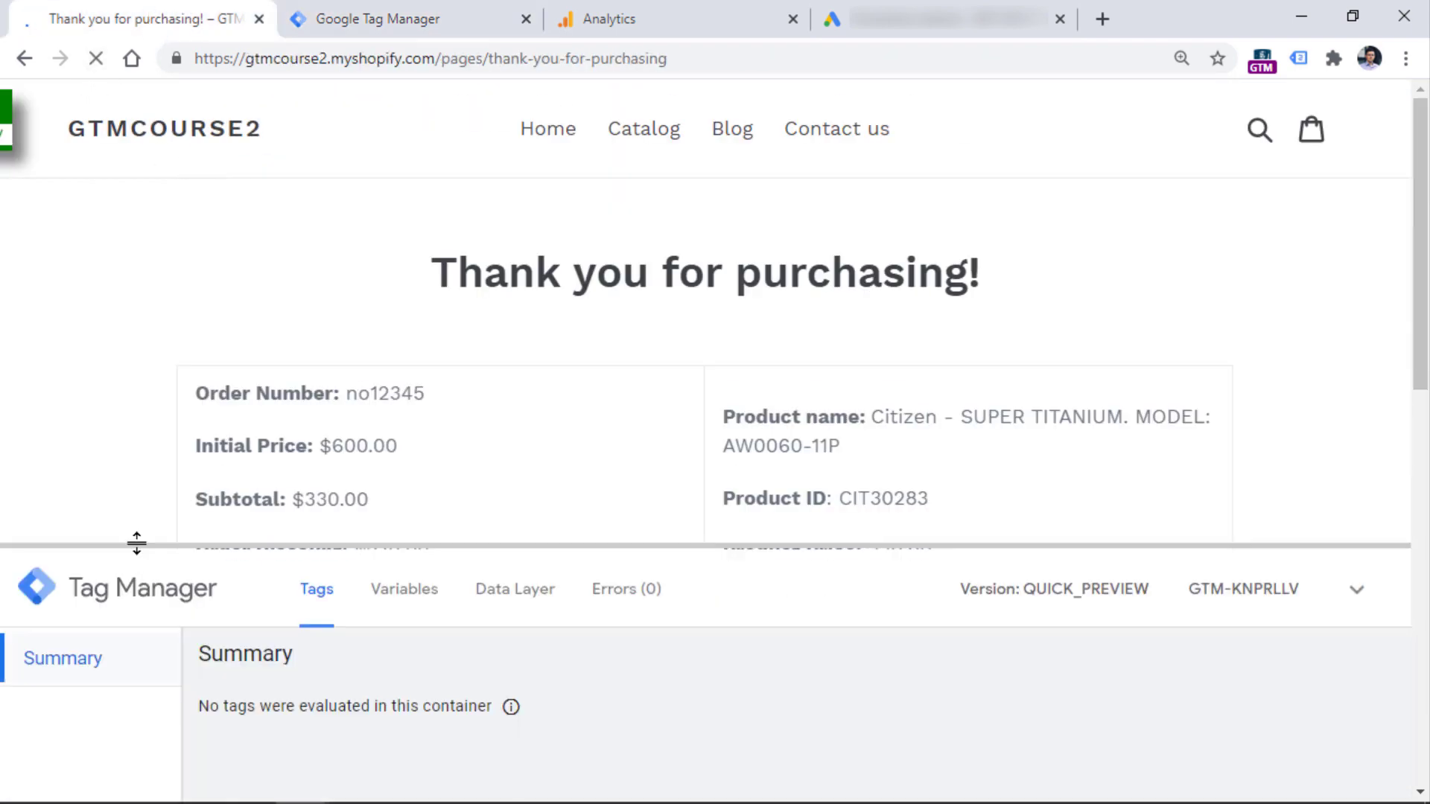
# Step: Enlarge the preview debugger and examine the DOM Element variables' values for the DOM Ready and Container Loaded events
pyautogui.moveTo(137, 542); pyautogui.dragTo(137, 341)
pyautogui.click(82, 570)
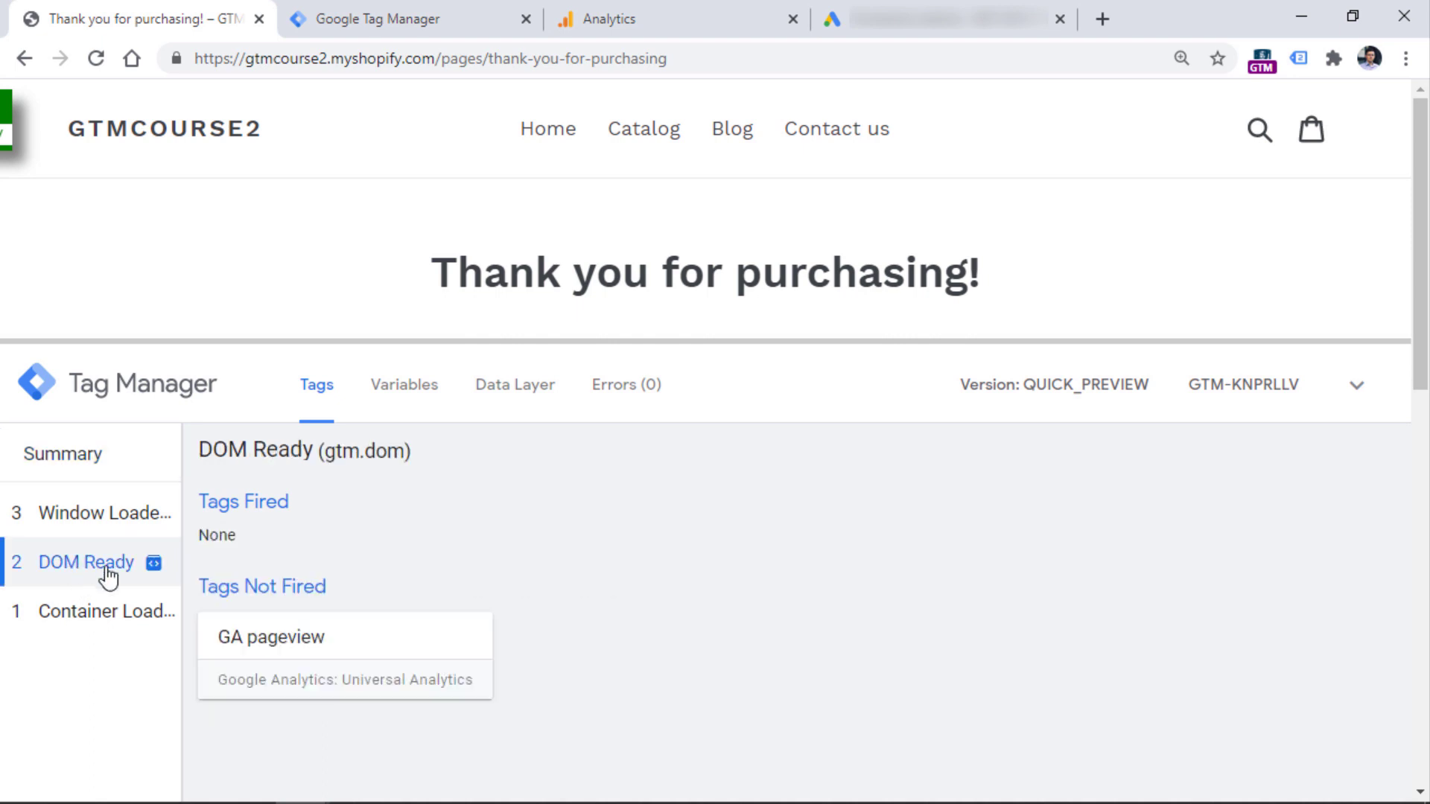
pyautogui.click(411, 372)
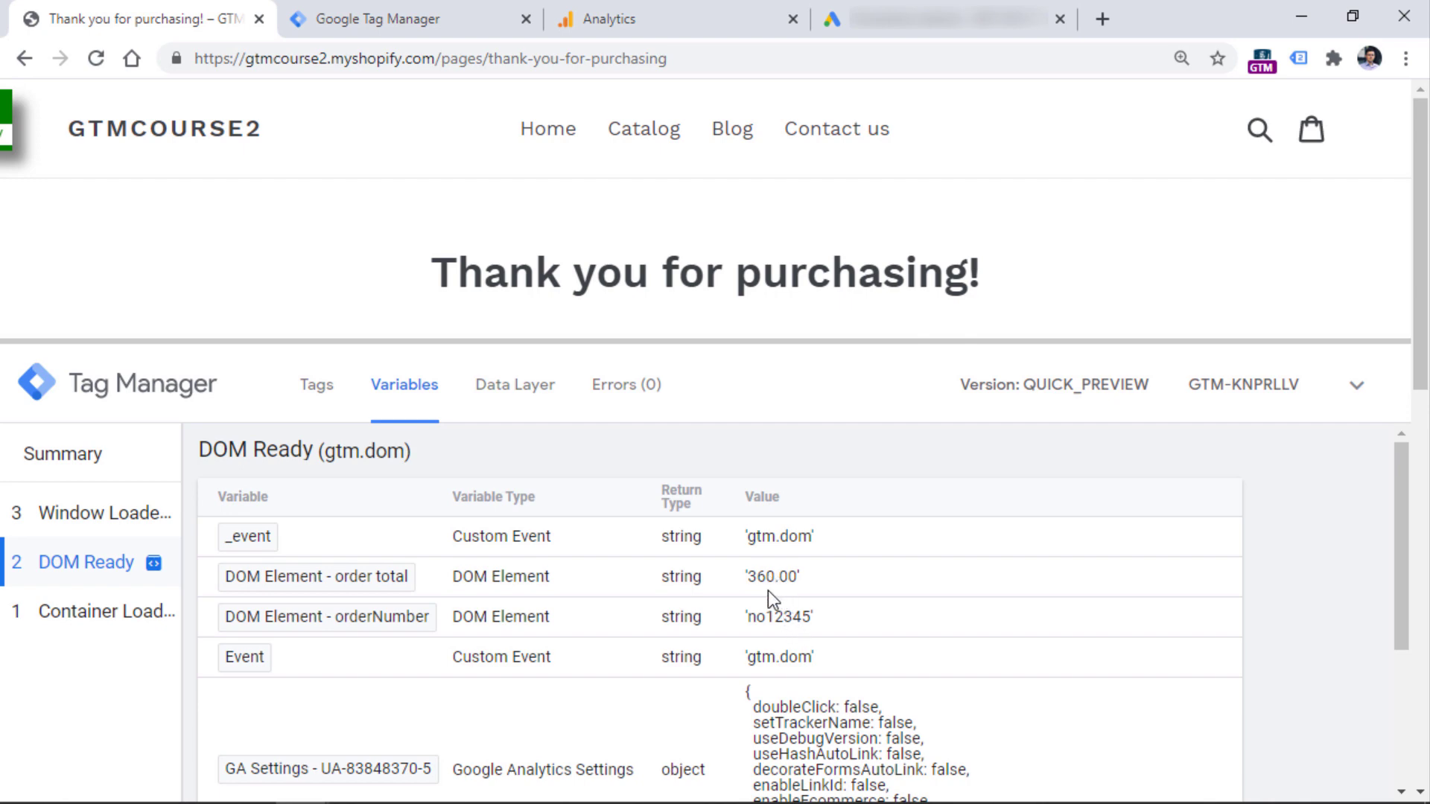
pyautogui.moveTo(747, 618); pyautogui.dragTo(810, 621)
pyautogui.click(810, 622)
pyautogui.click(88, 626)
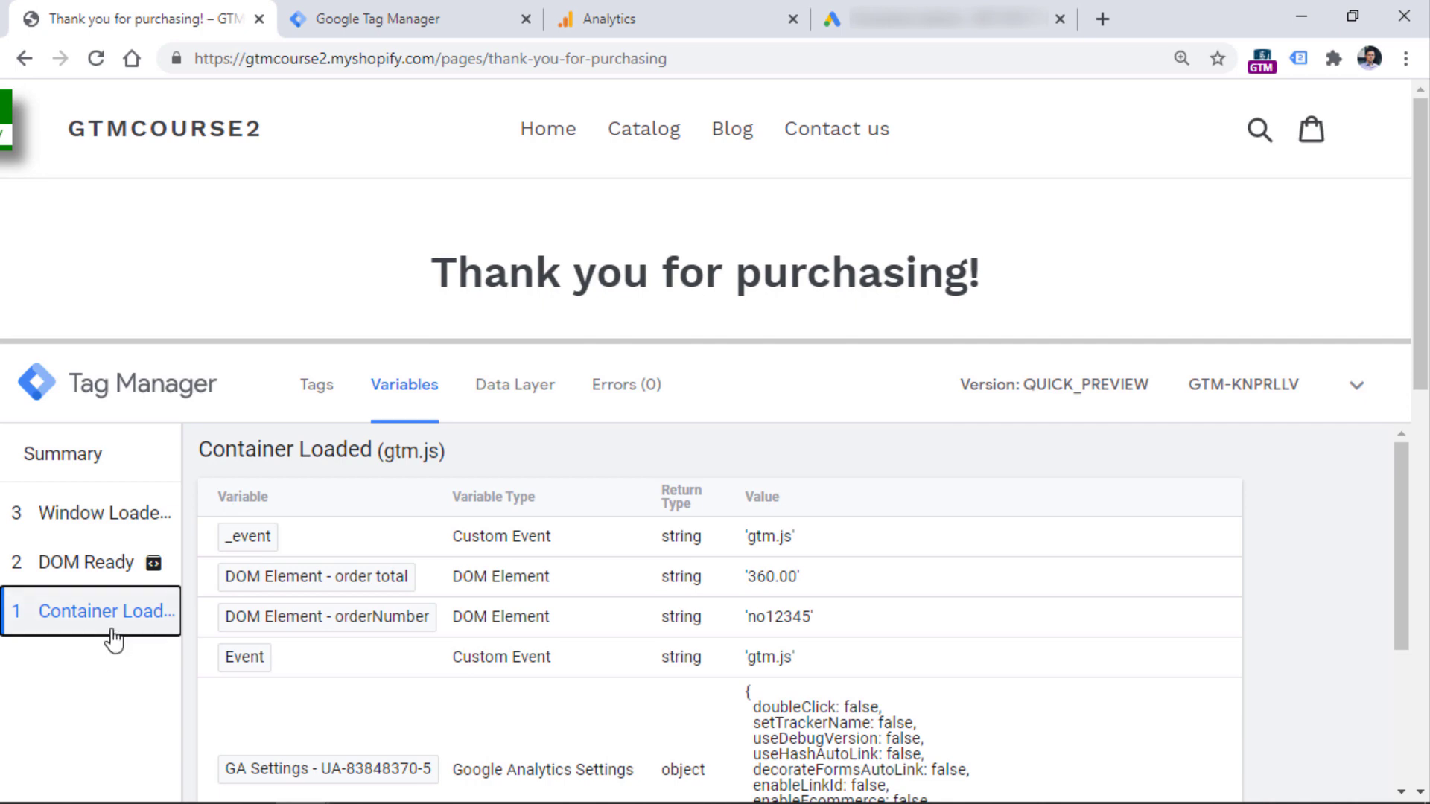
pyautogui.click(114, 680)
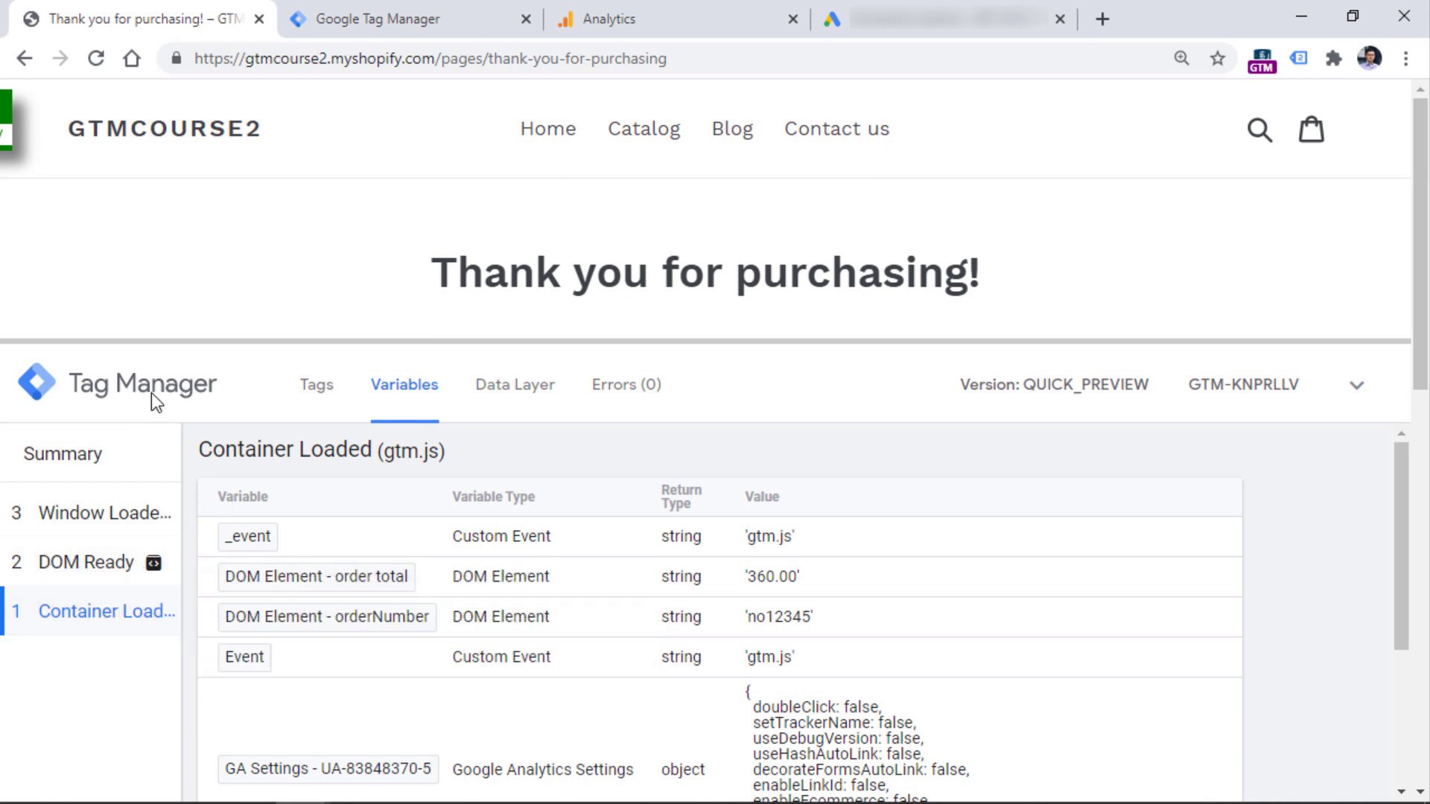
pyautogui.click(49, 566)
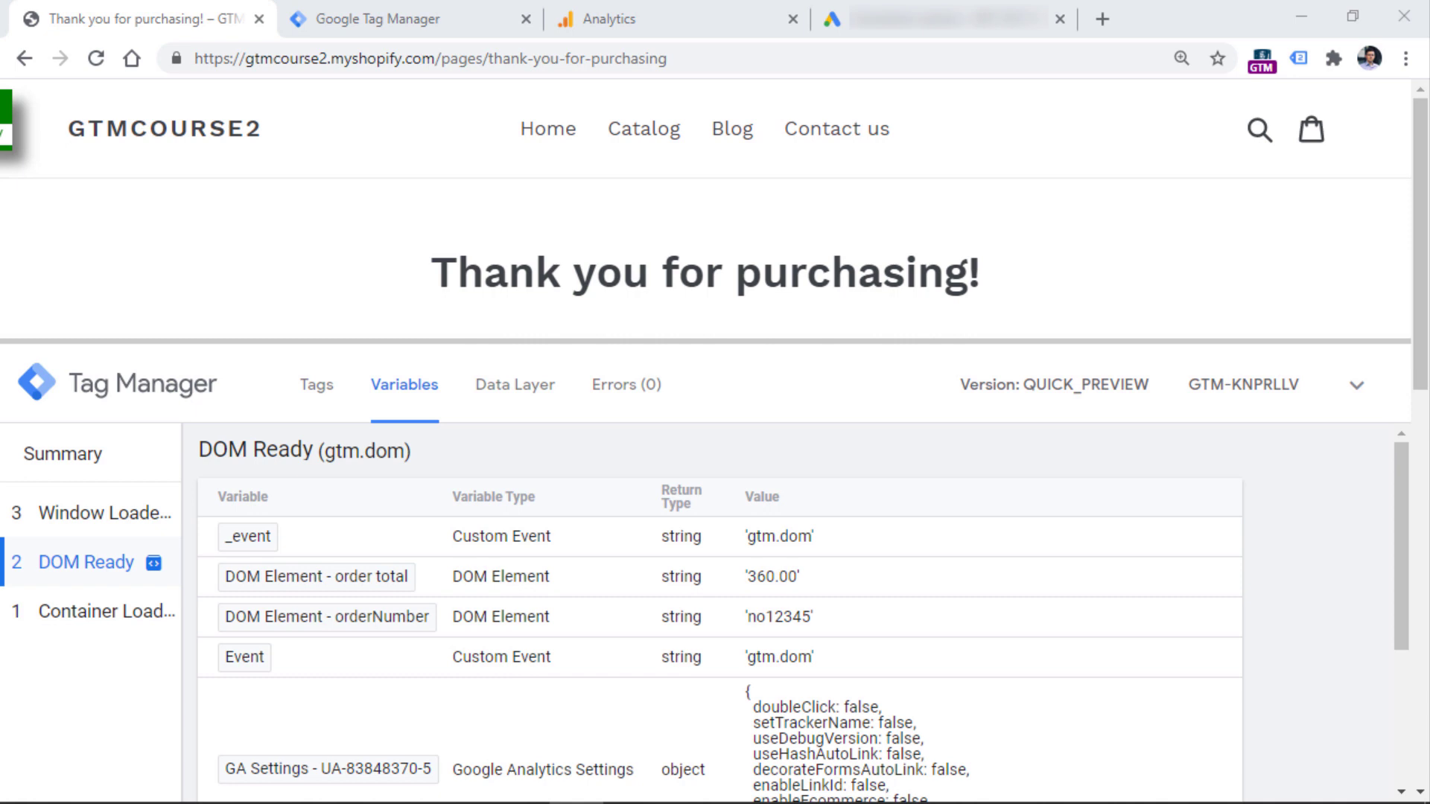
# Step: Switch to the Google Ads conversions page and start a new conversion action of the website kind
pyautogui.click(920, 14)
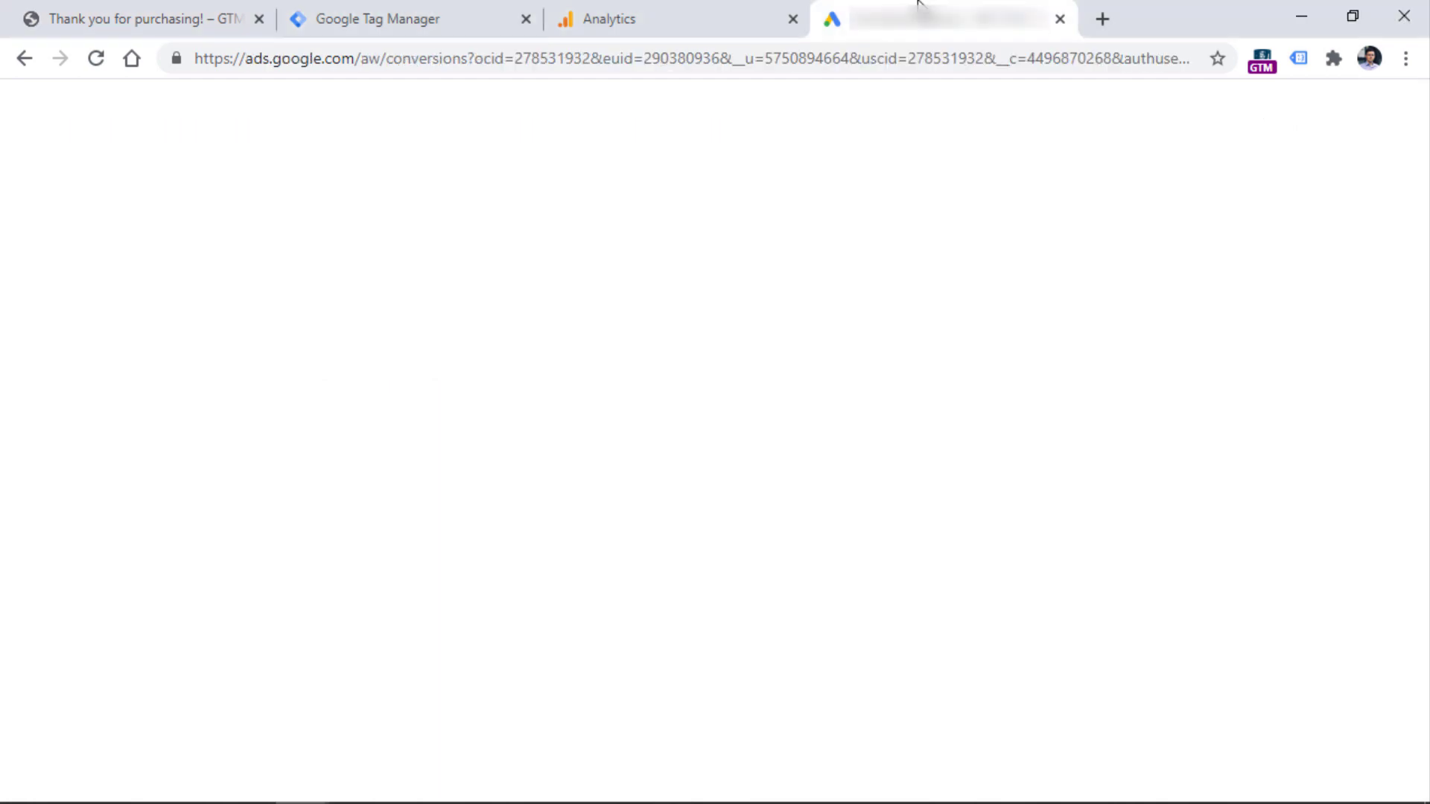
pyautogui.click(980, 124)
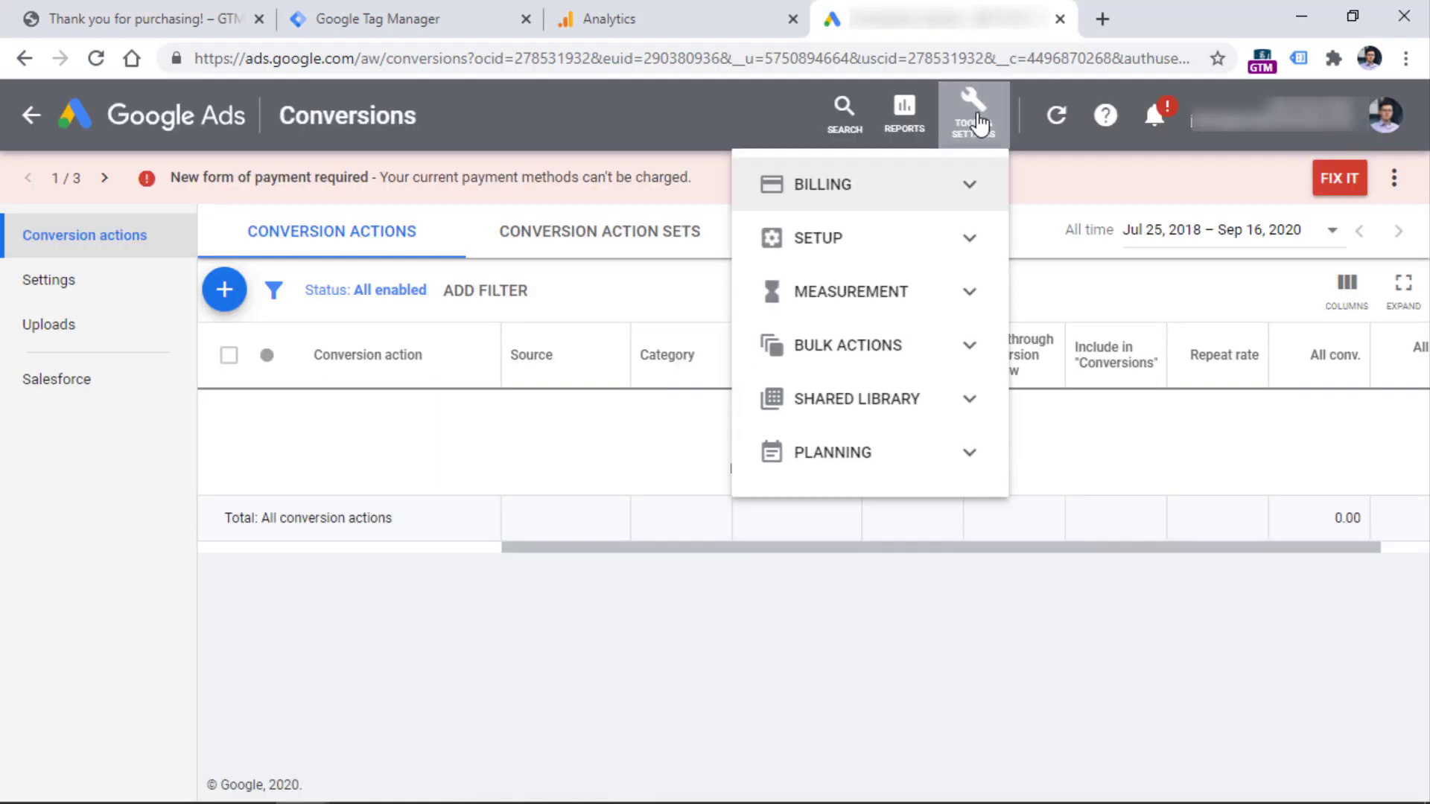
pyautogui.click(959, 296)
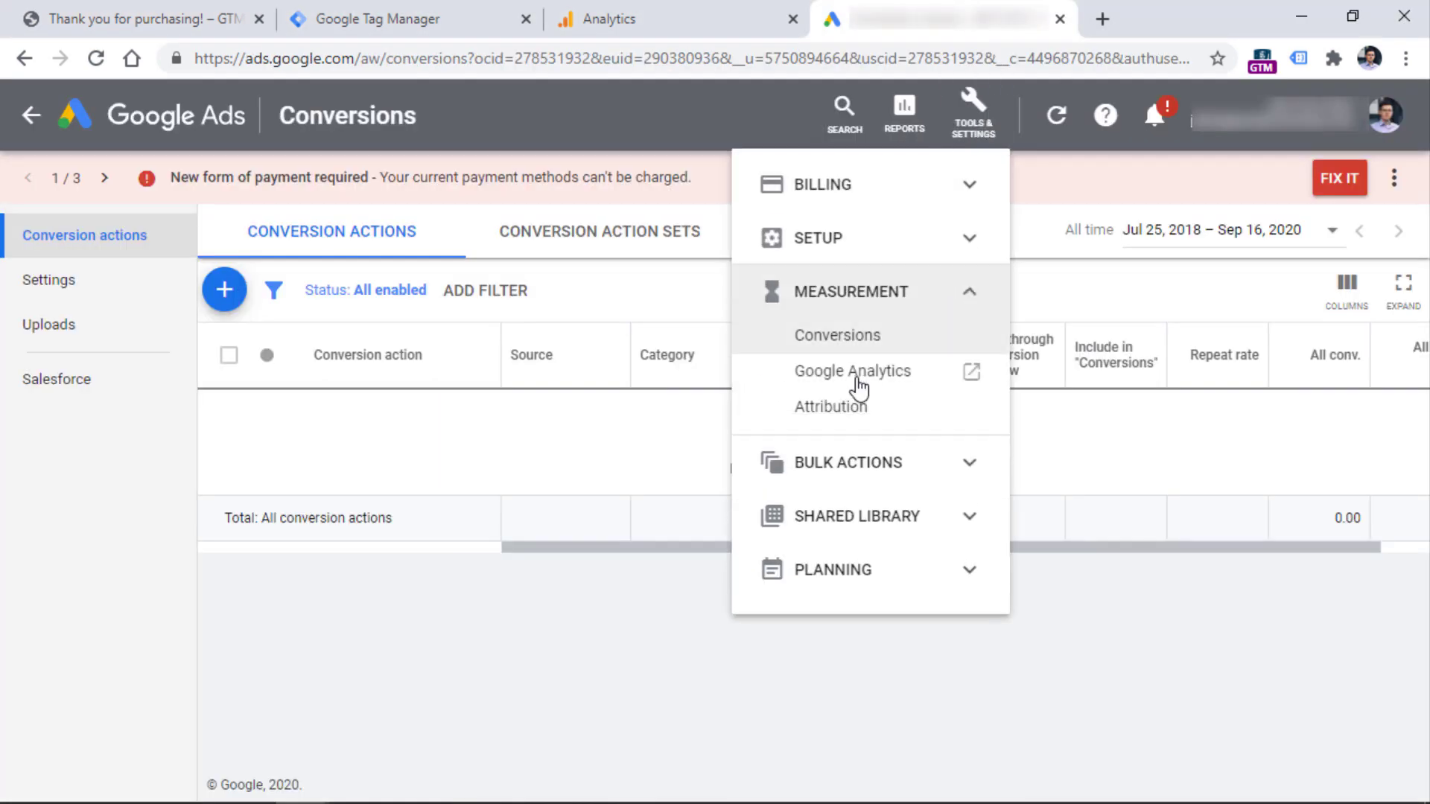
pyautogui.click(447, 686)
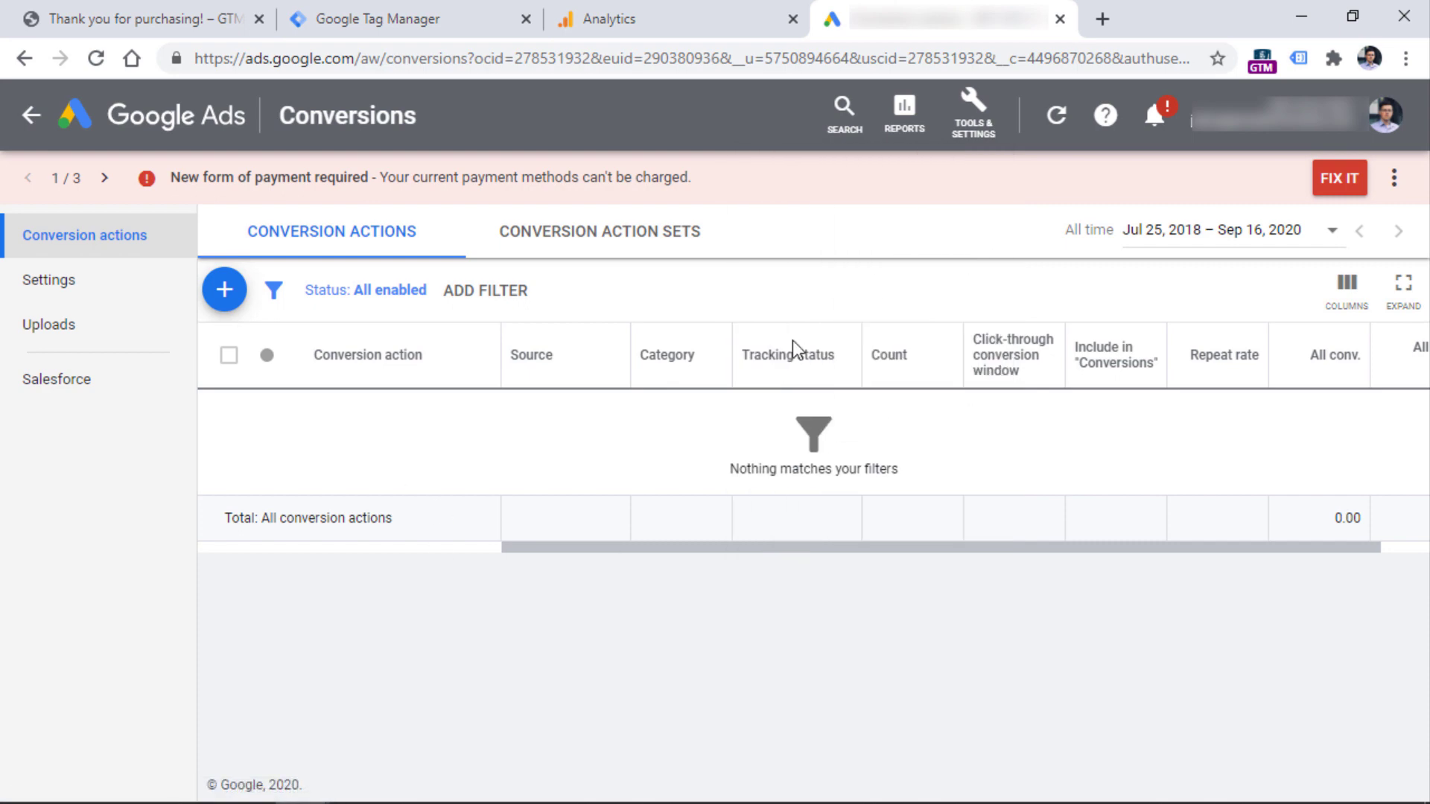
pyautogui.click(224, 290)
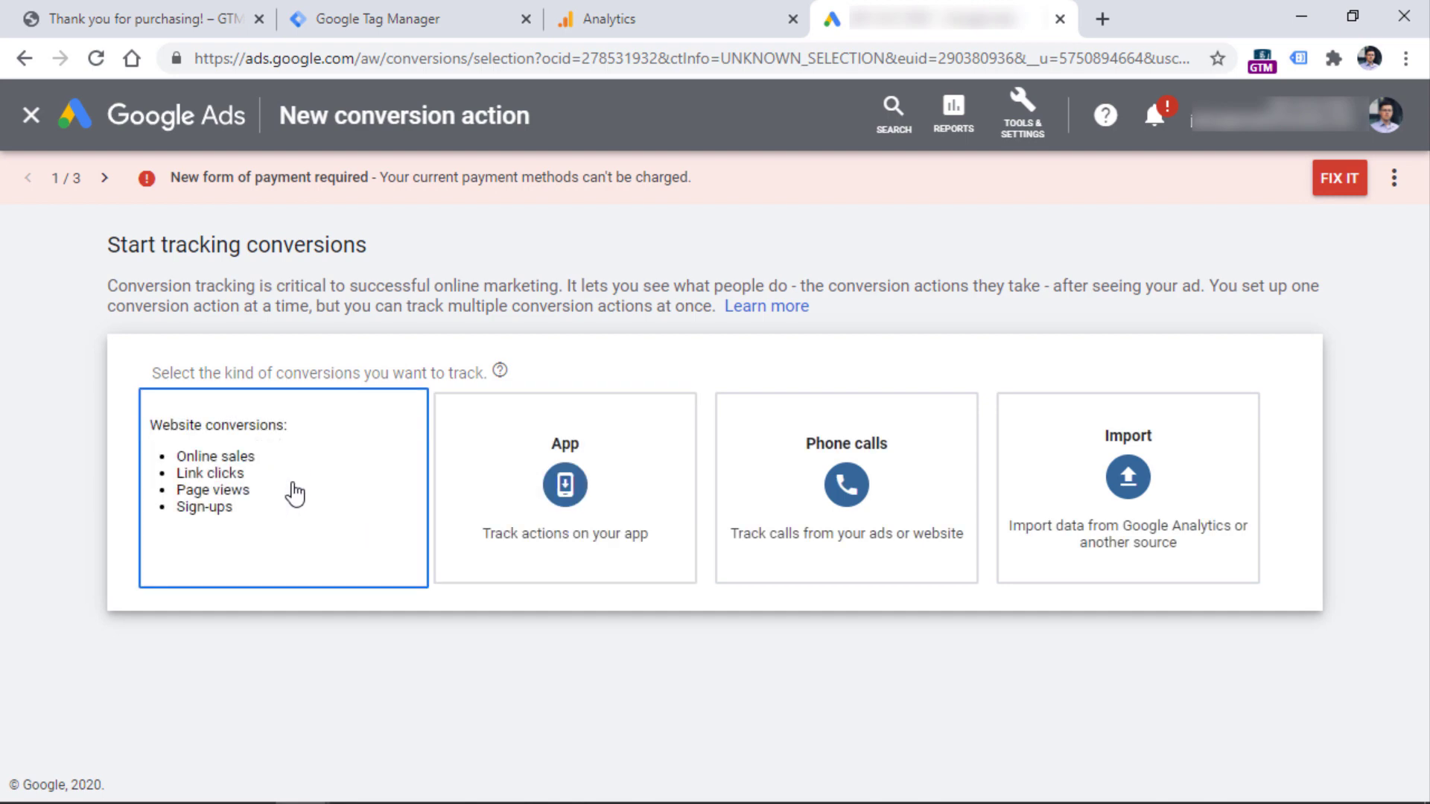
pyautogui.click(294, 490)
# Step: Set the conversion action's category to Purchase and name it "Purchase test 1"
pyautogui.click(470, 493)
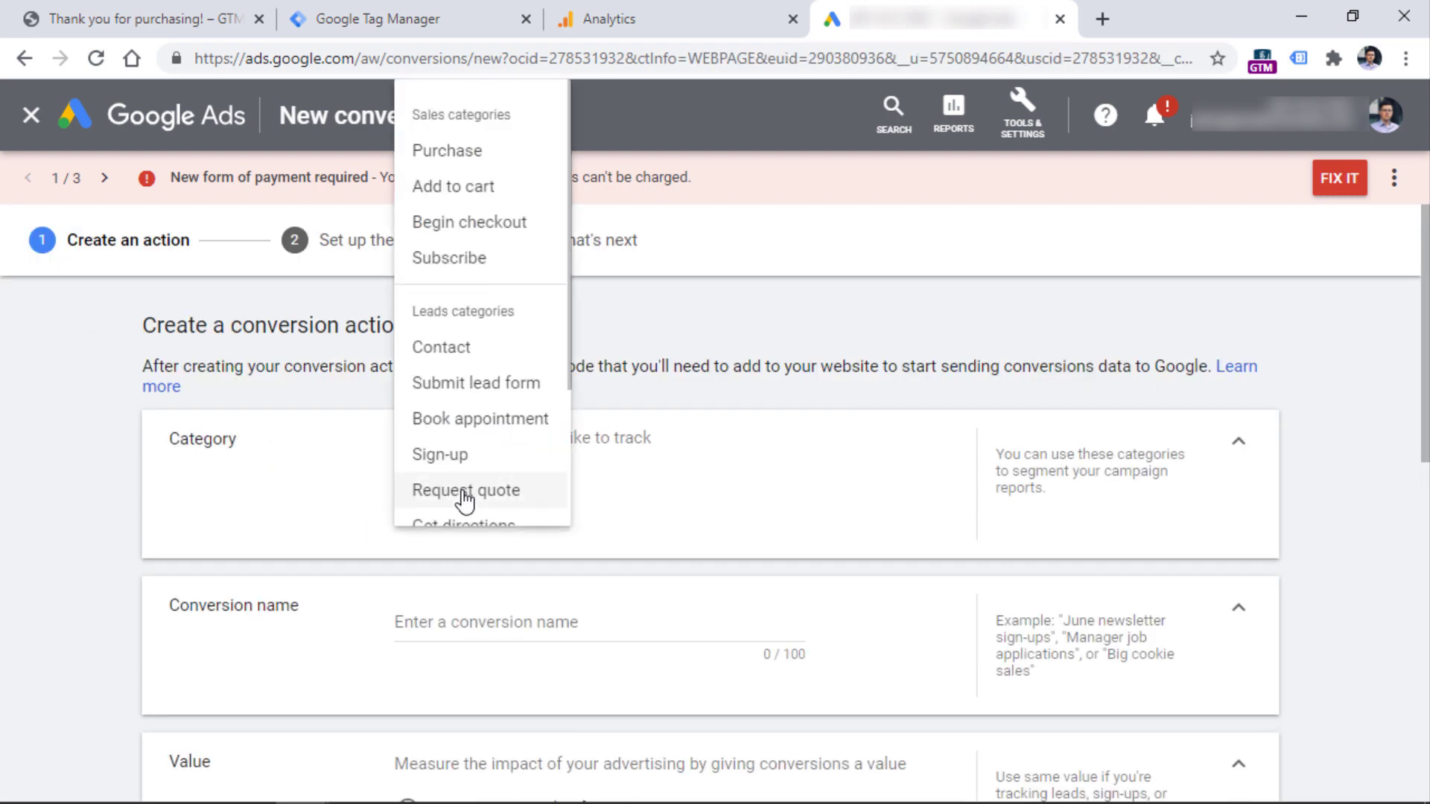
pyautogui.click(466, 153)
pyautogui.click(496, 622)
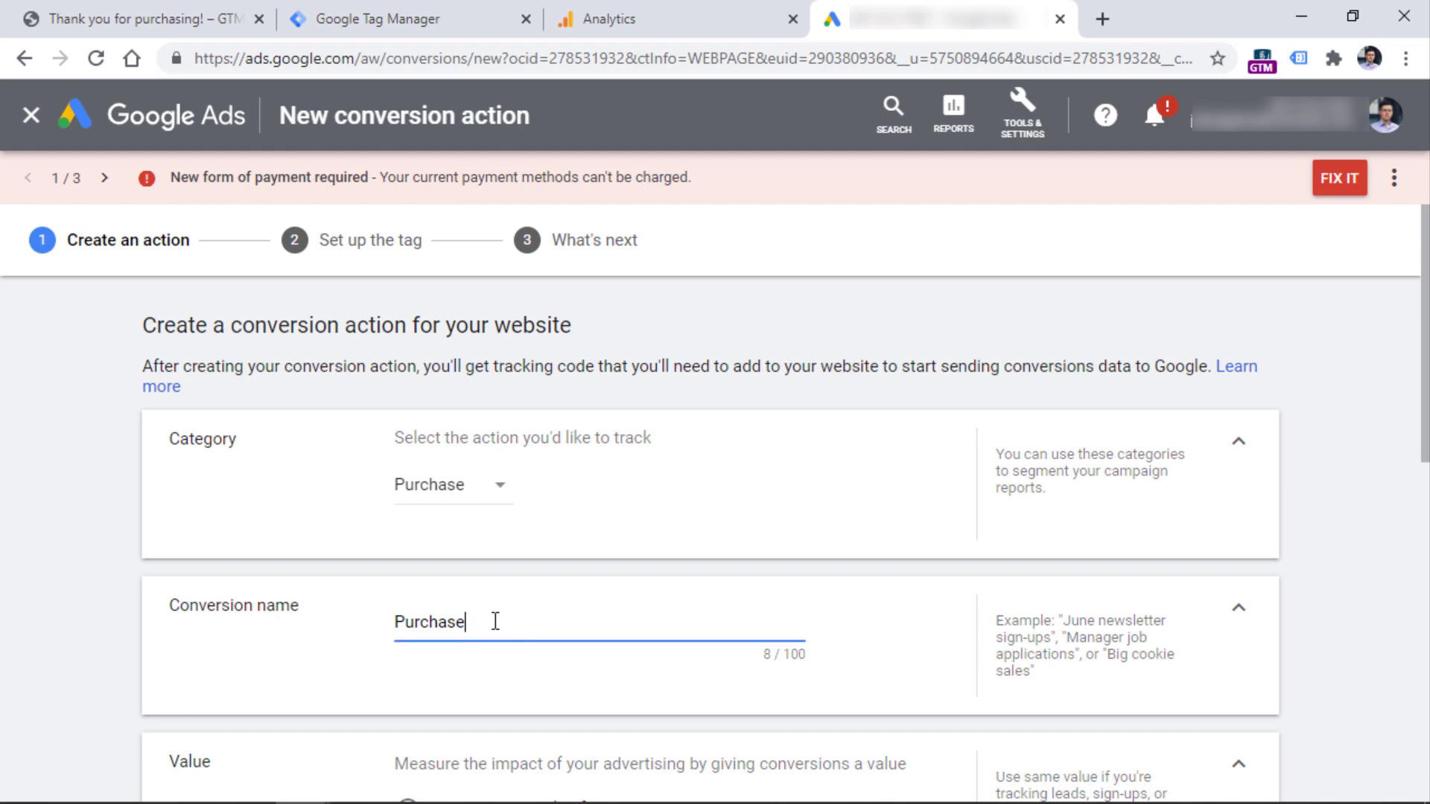
pyautogui.write('tet')
pyautogui.write('t 1')
# Step: Set the conversion value to use different values for each conversion, with US Dollar as the default value's currency
pyautogui.scroll(-5, 660, 480)
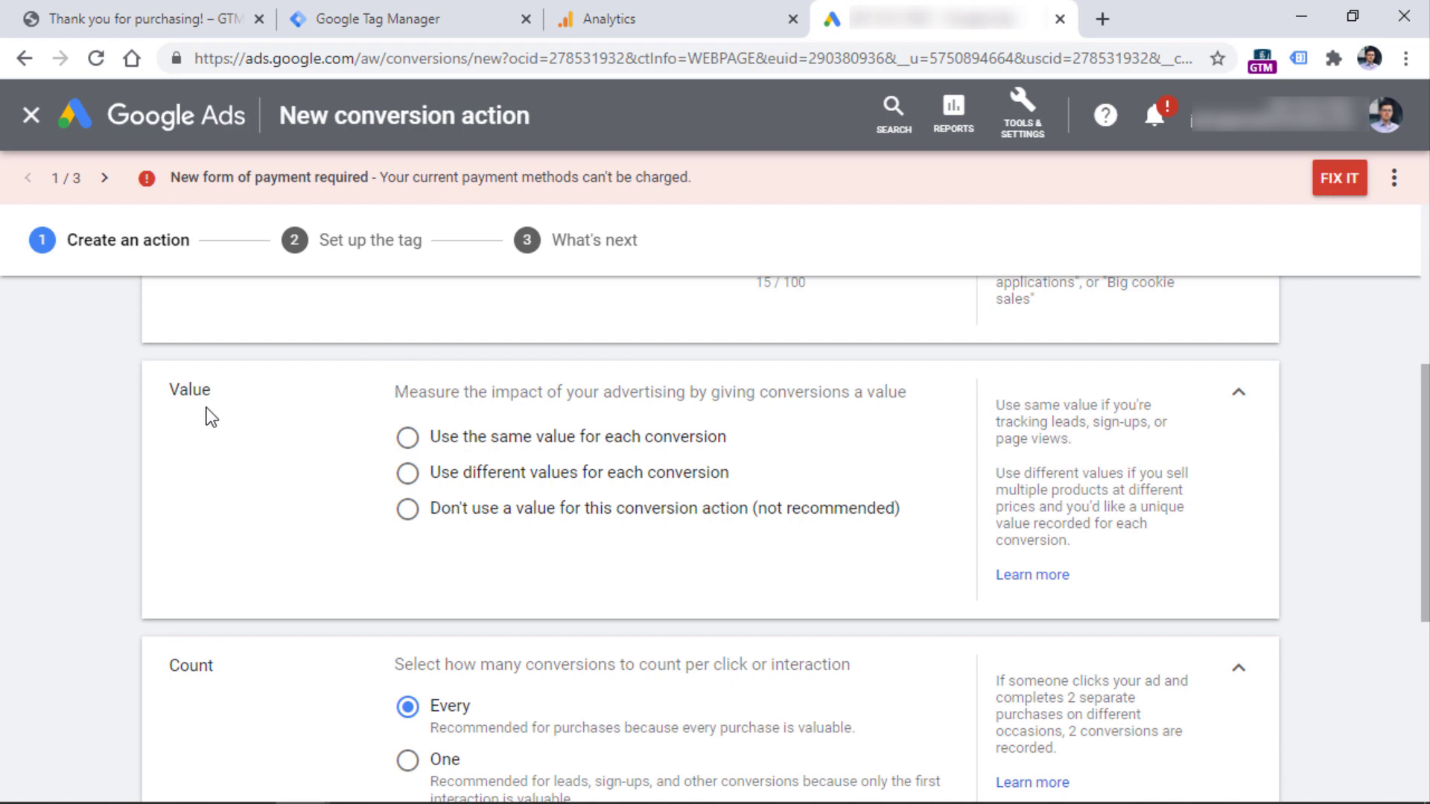
pyautogui.click(408, 474)
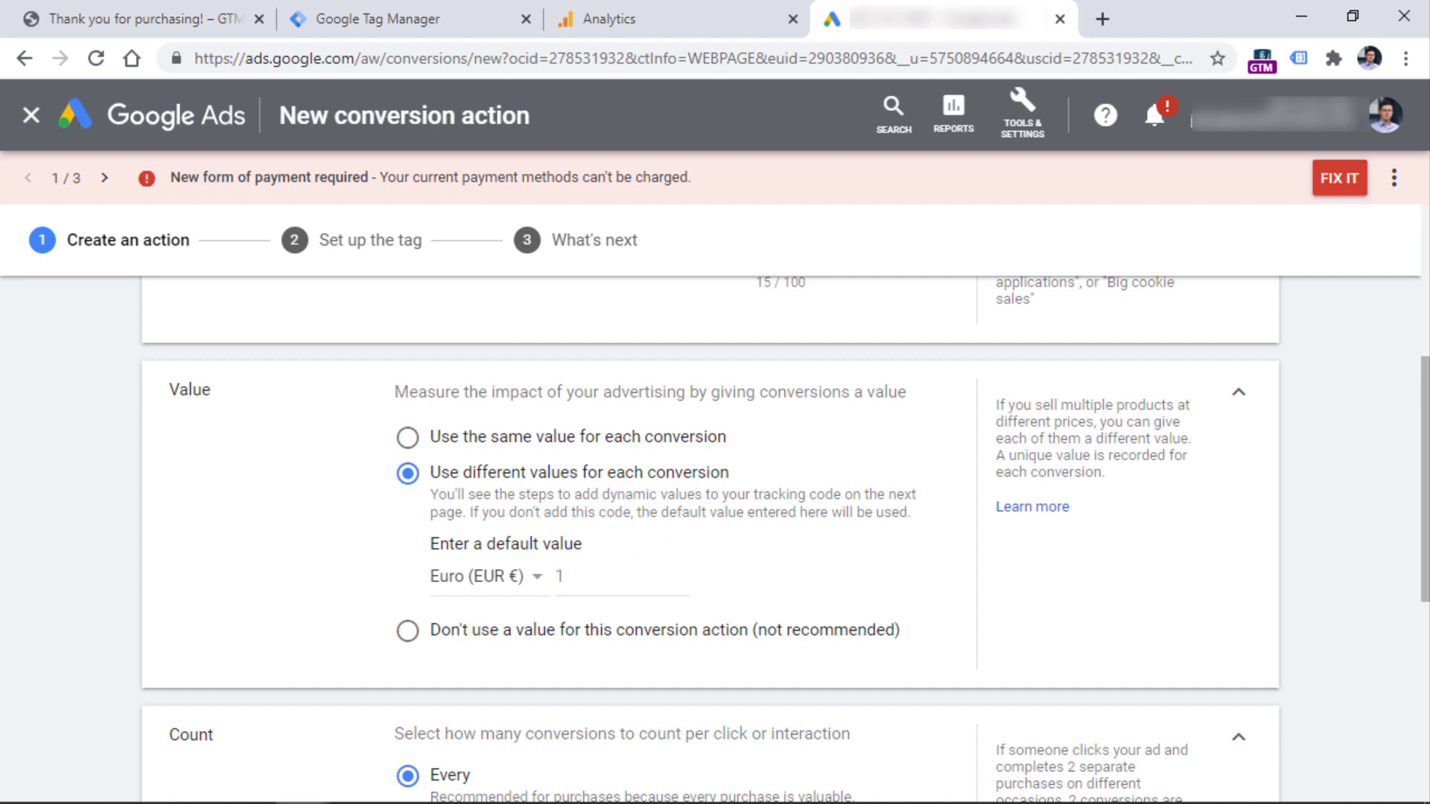
pyautogui.hotkey('ctrl', '1')
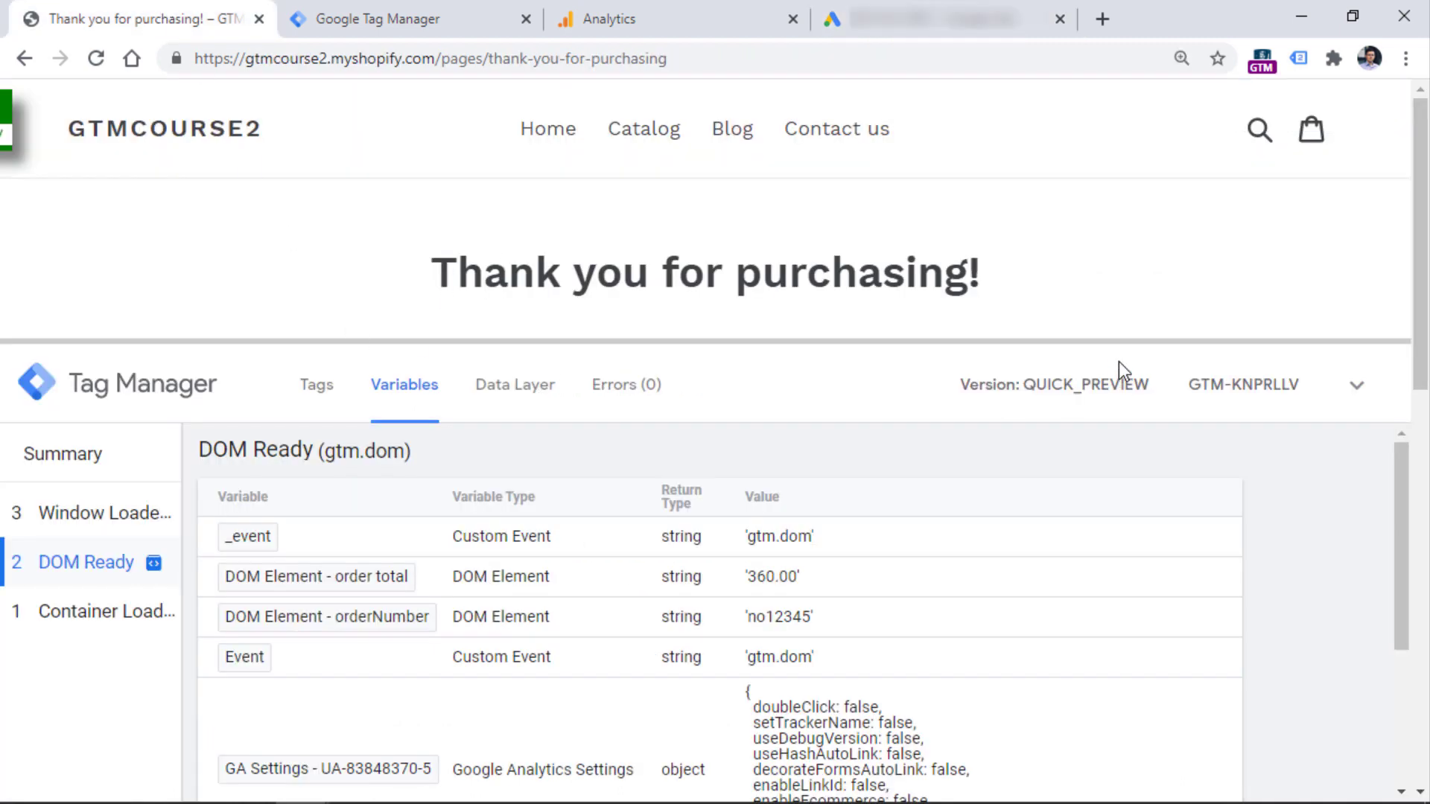
pyautogui.hotkey('ctrl', '4')
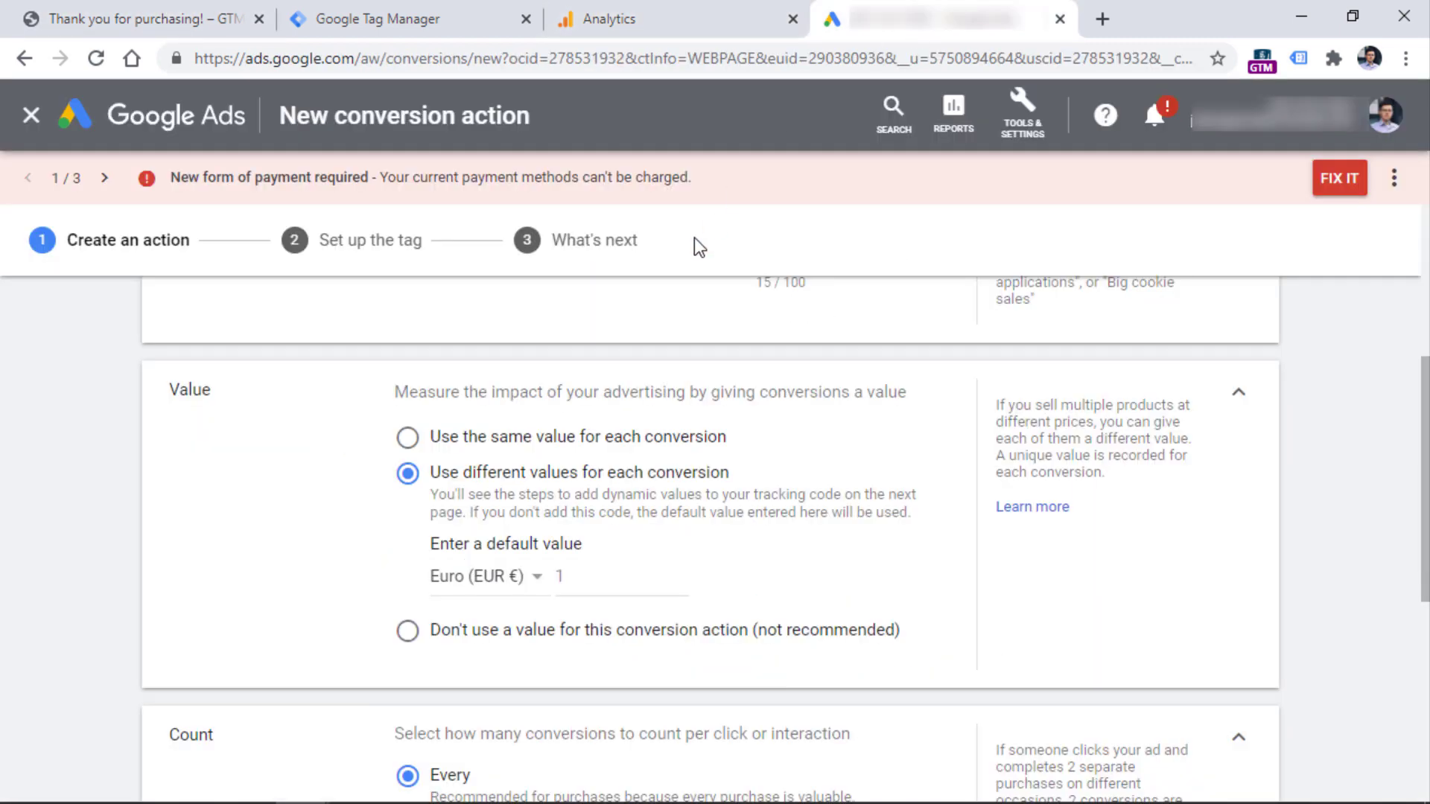
pyautogui.click(501, 588)
pyautogui.scroll(-15, 562, 328)
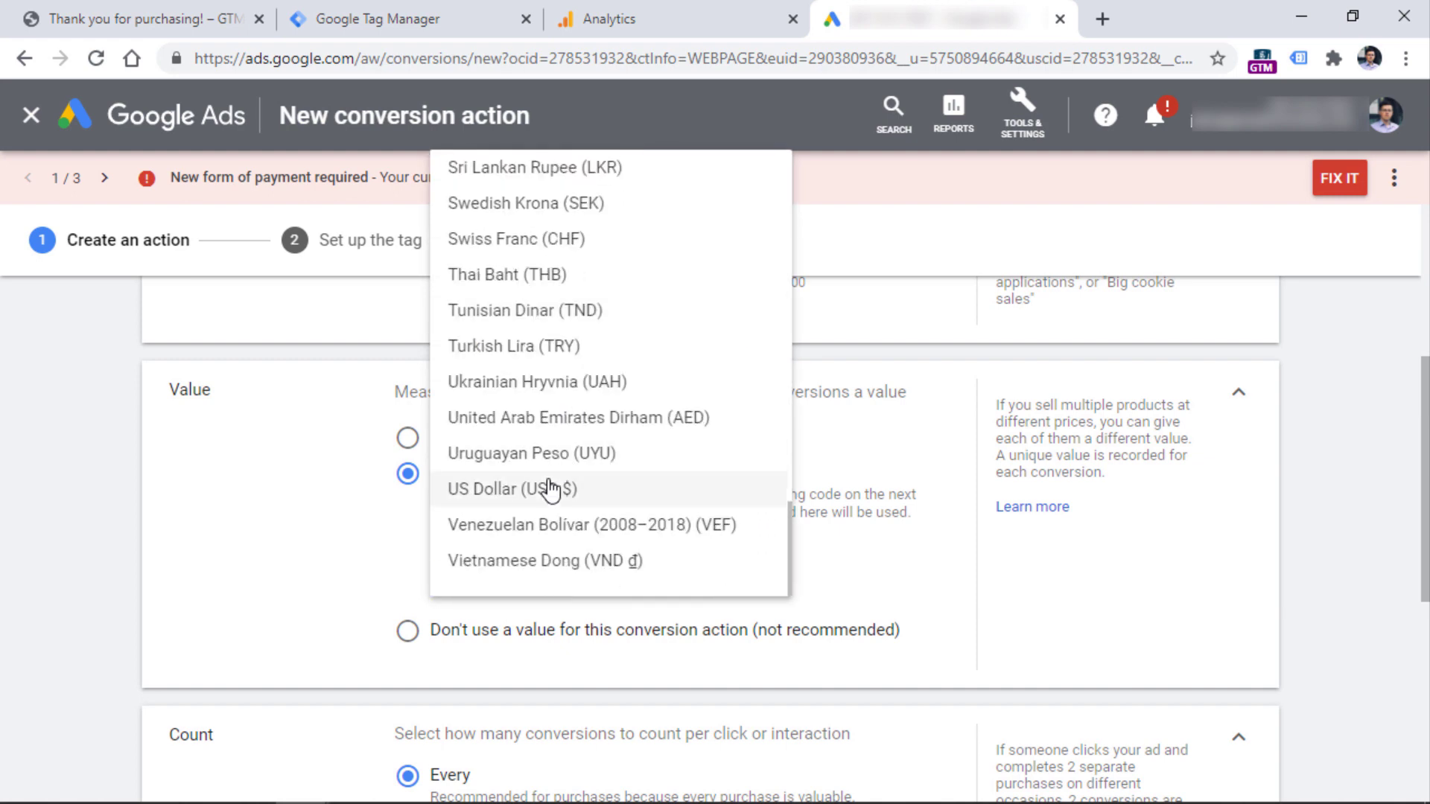
pyautogui.click(562, 489)
# Step: Create the conversion action with the remaining default settings and choose Google Tag Manager as the tag installation method
pyautogui.scroll(-5, 668, 473)
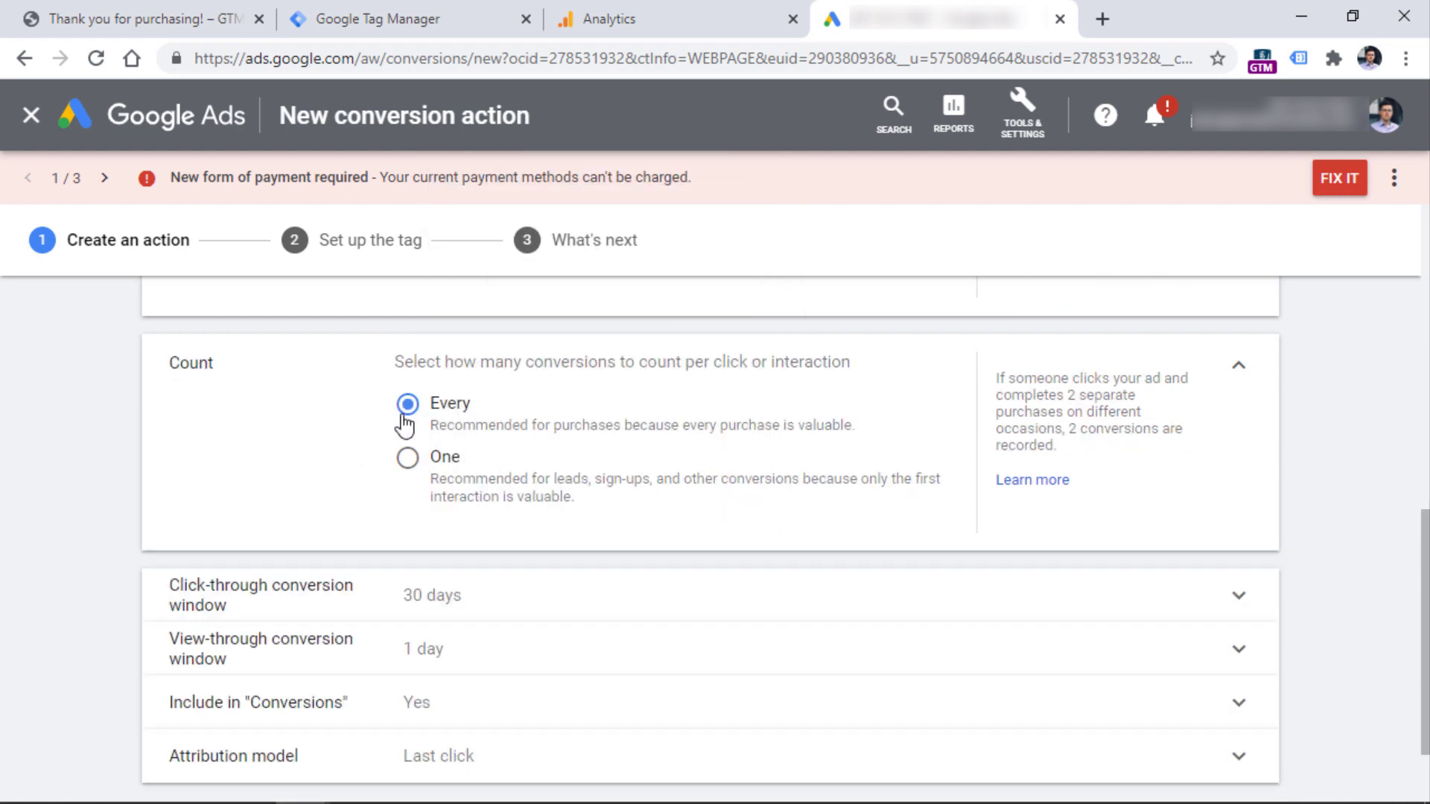
pyautogui.scroll(-2, 358, 468)
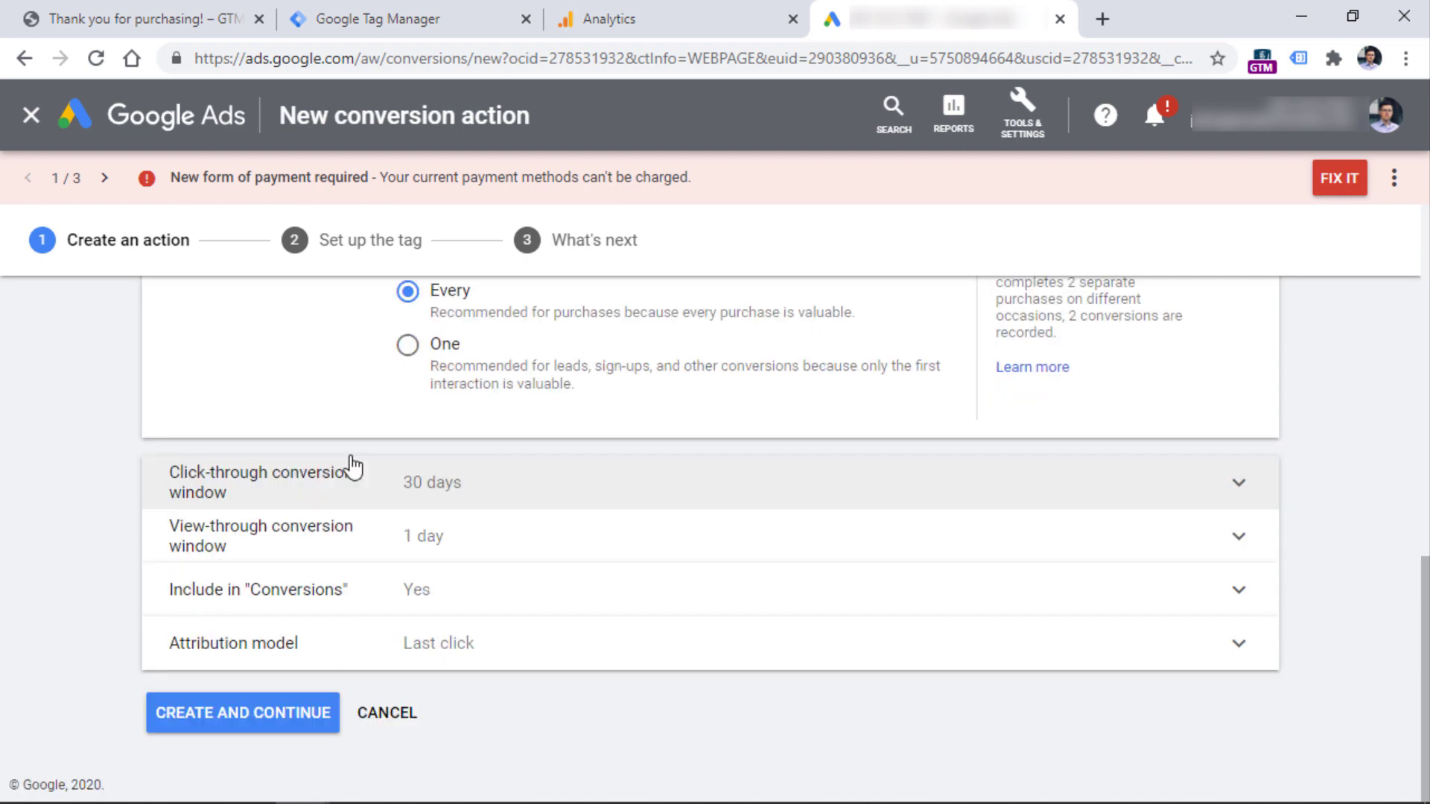
pyautogui.click(237, 729)
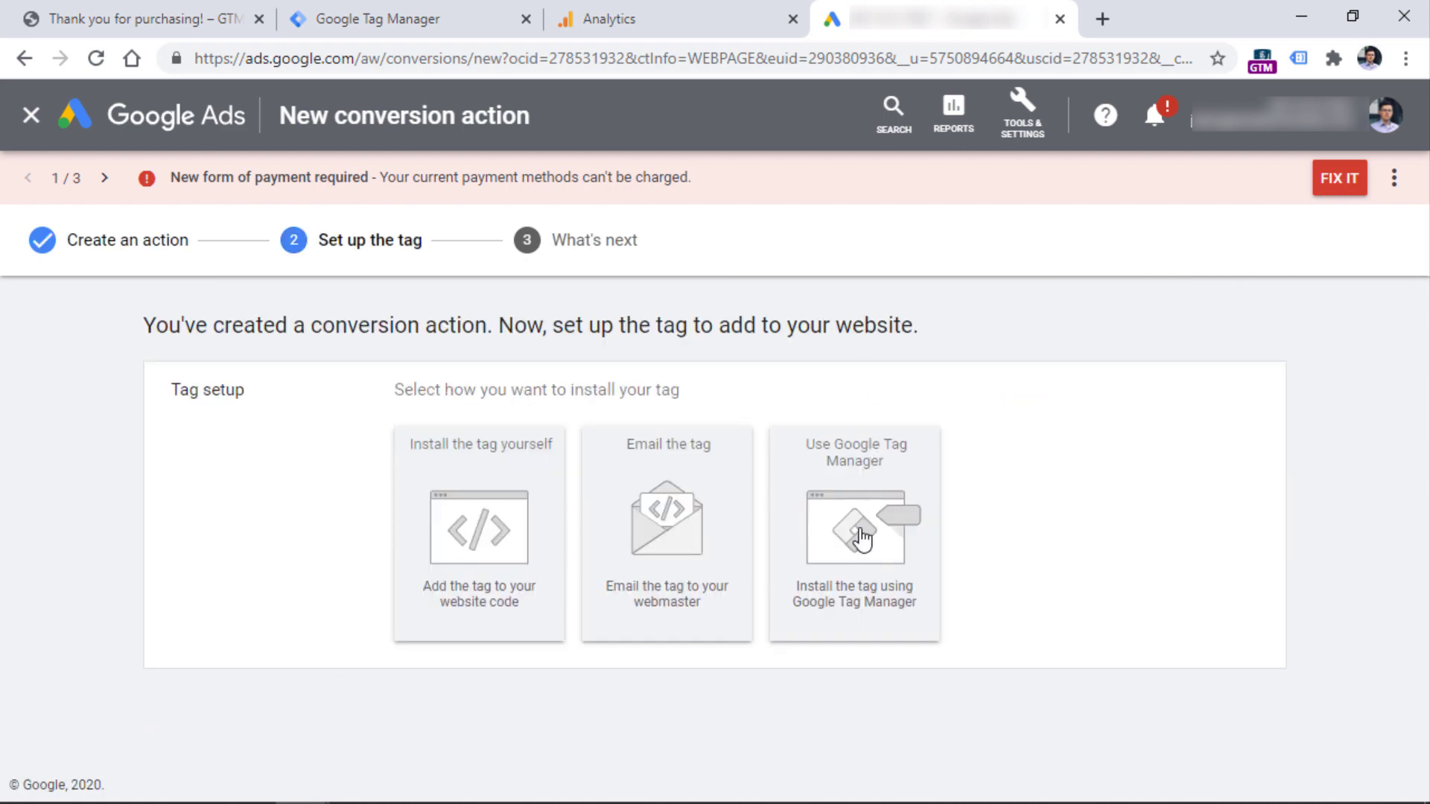
pyautogui.click(858, 538)
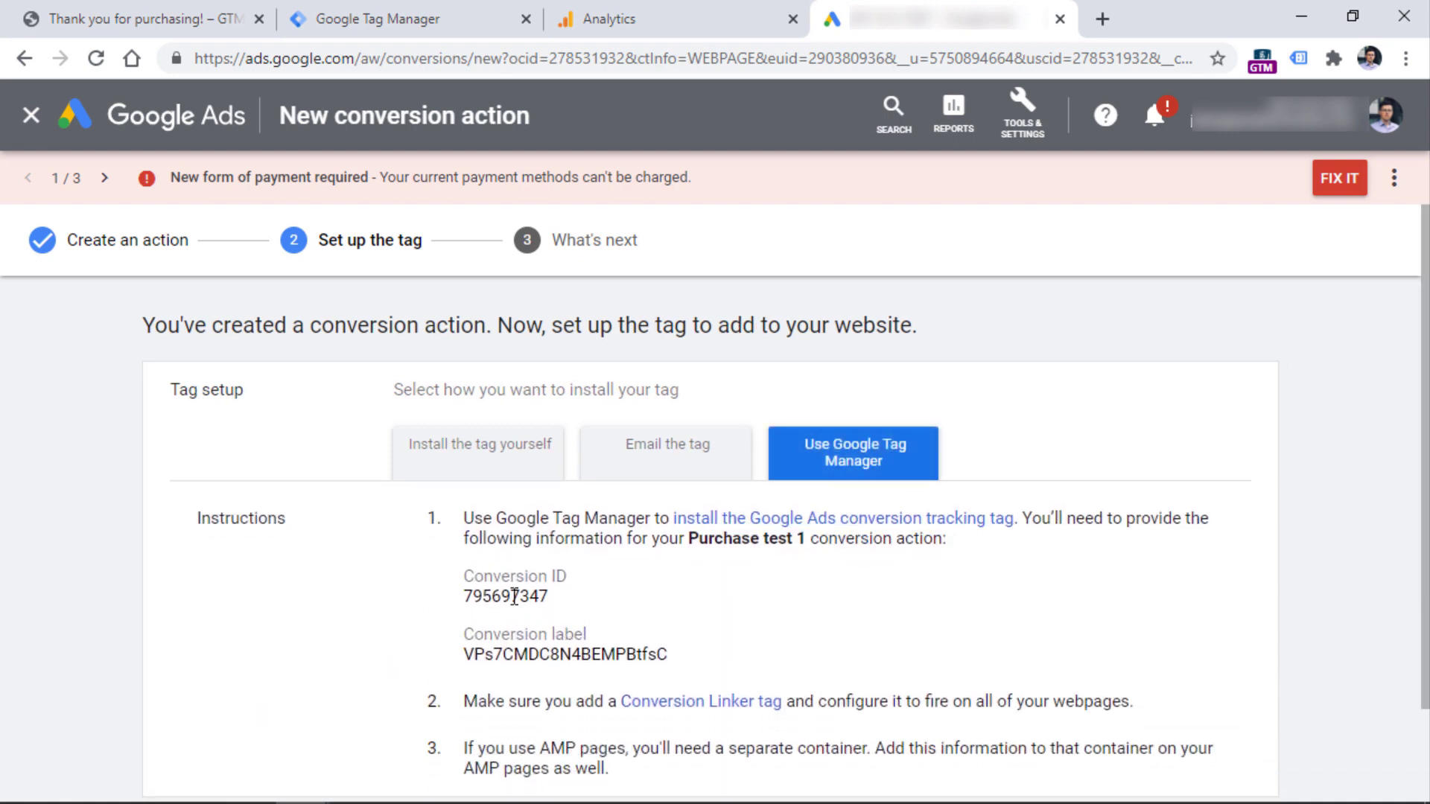
# Step: Copy the conversion ID of the Purchase test 1 conversion action and switch to Google Tag Manager
pyautogui.doubleClick(516, 600)
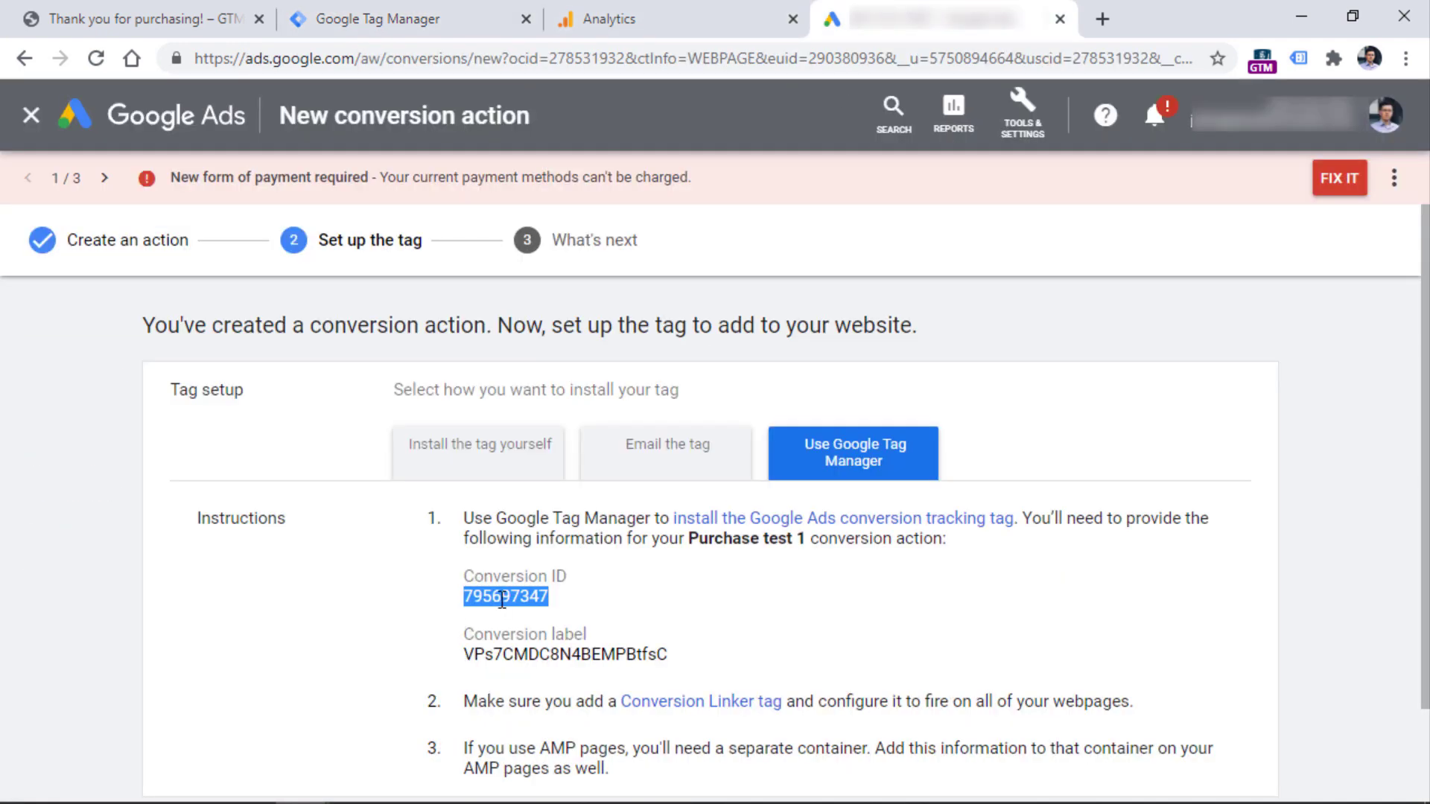
pyautogui.rightClick(502, 600)
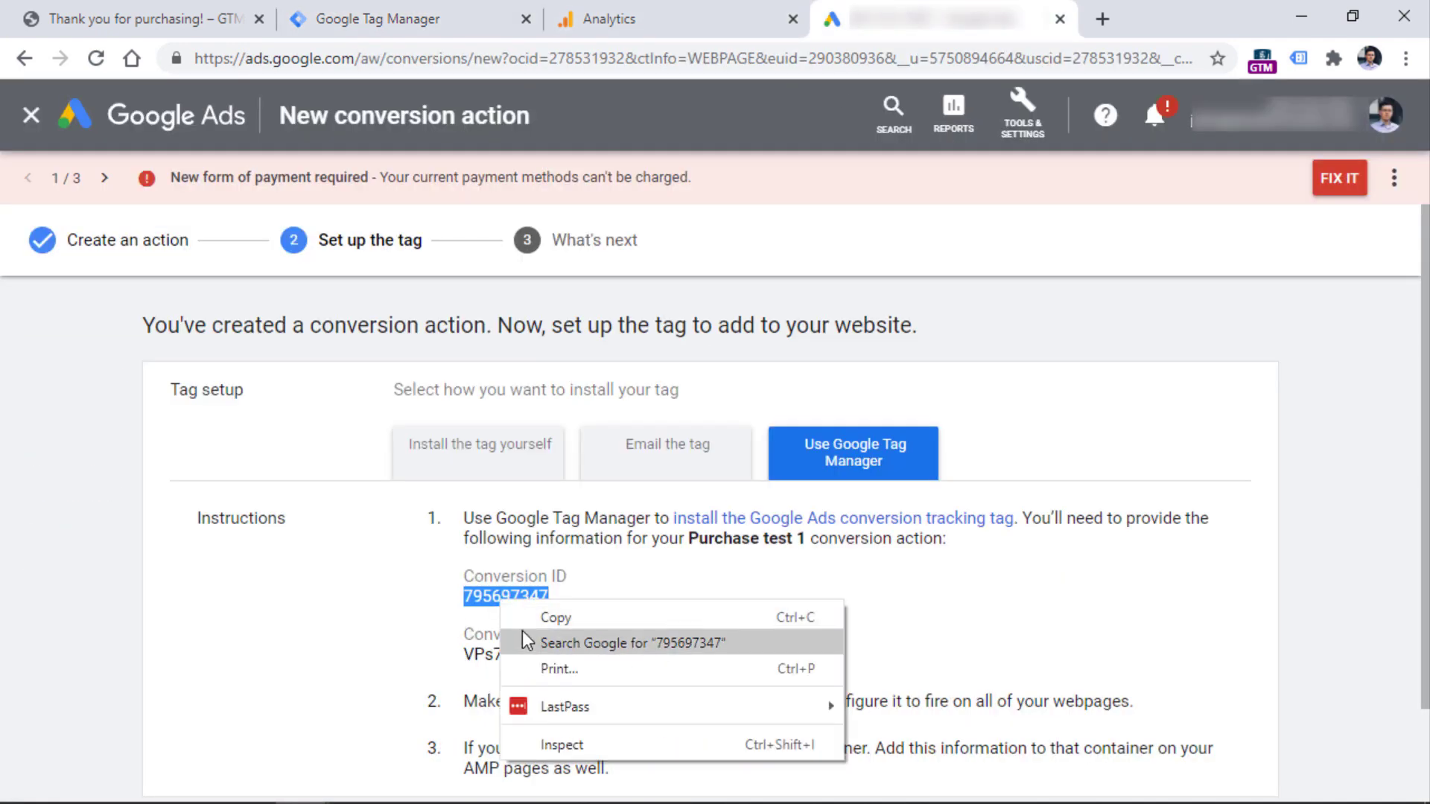
pyautogui.click(521, 527)
pyautogui.click(376, 19)
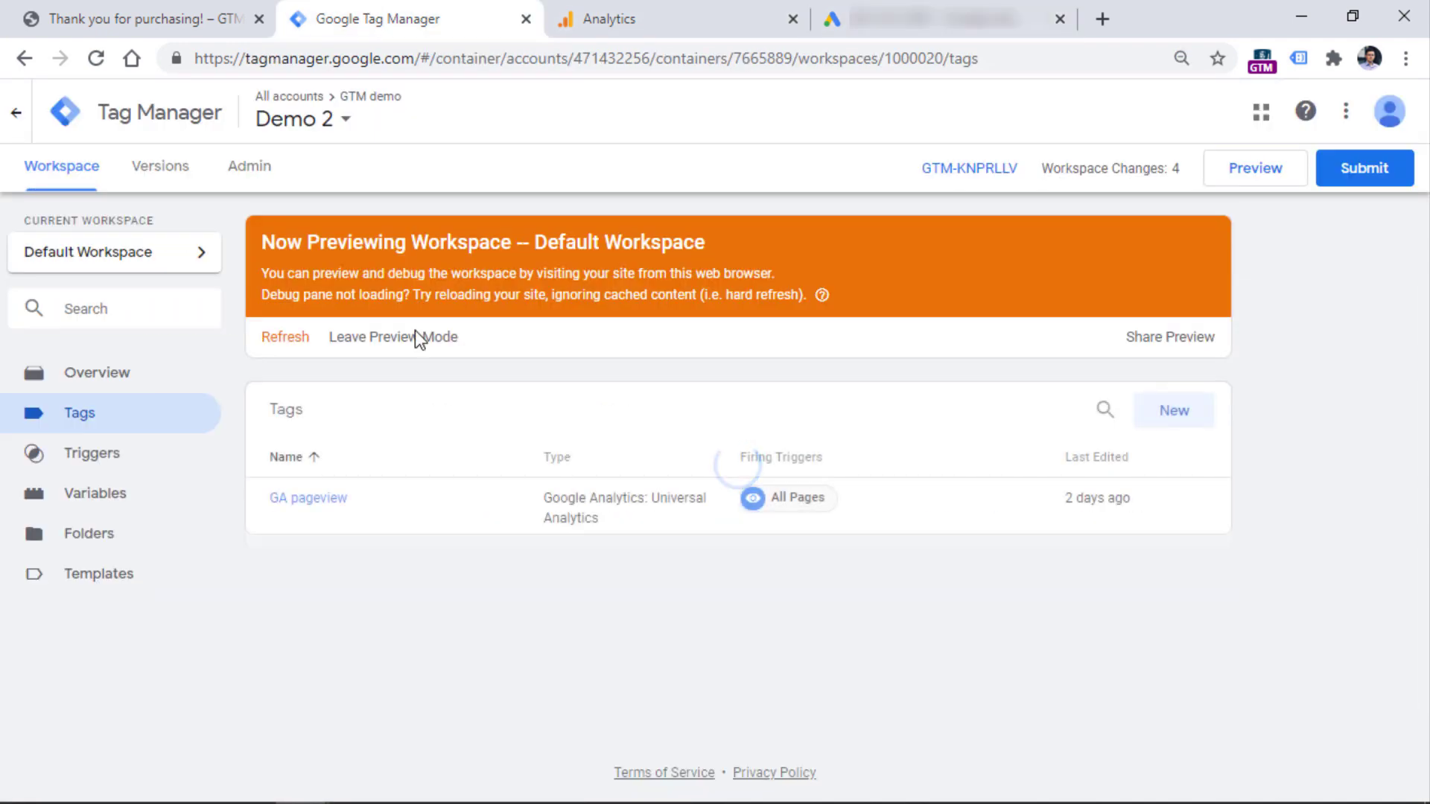
# Step: Create a new tag of type Google Ads Conversion Tracking and paste the copied value as its Conversion ID
pyautogui.click(1176, 420)
pyautogui.click(552, 269)
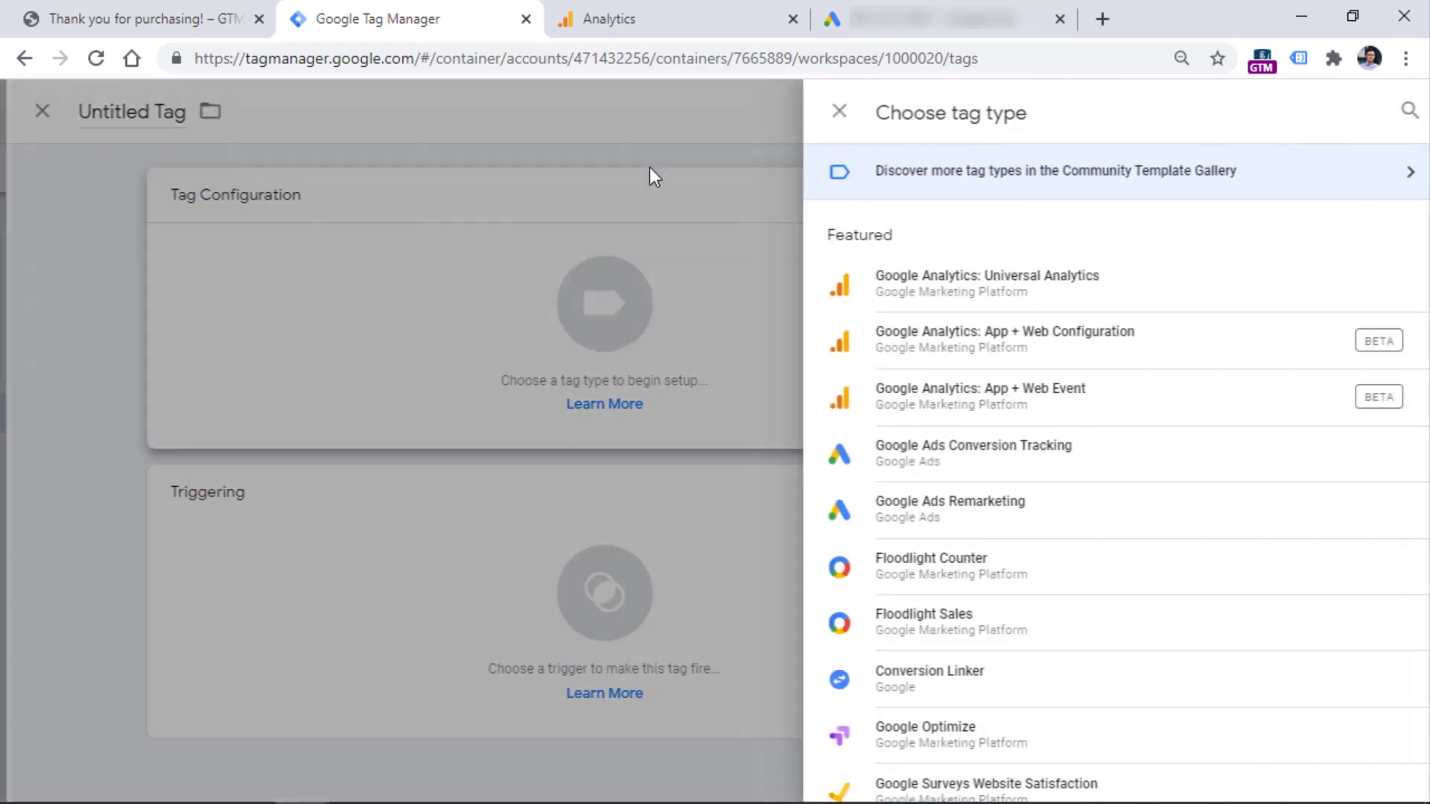
pyautogui.click(976, 466)
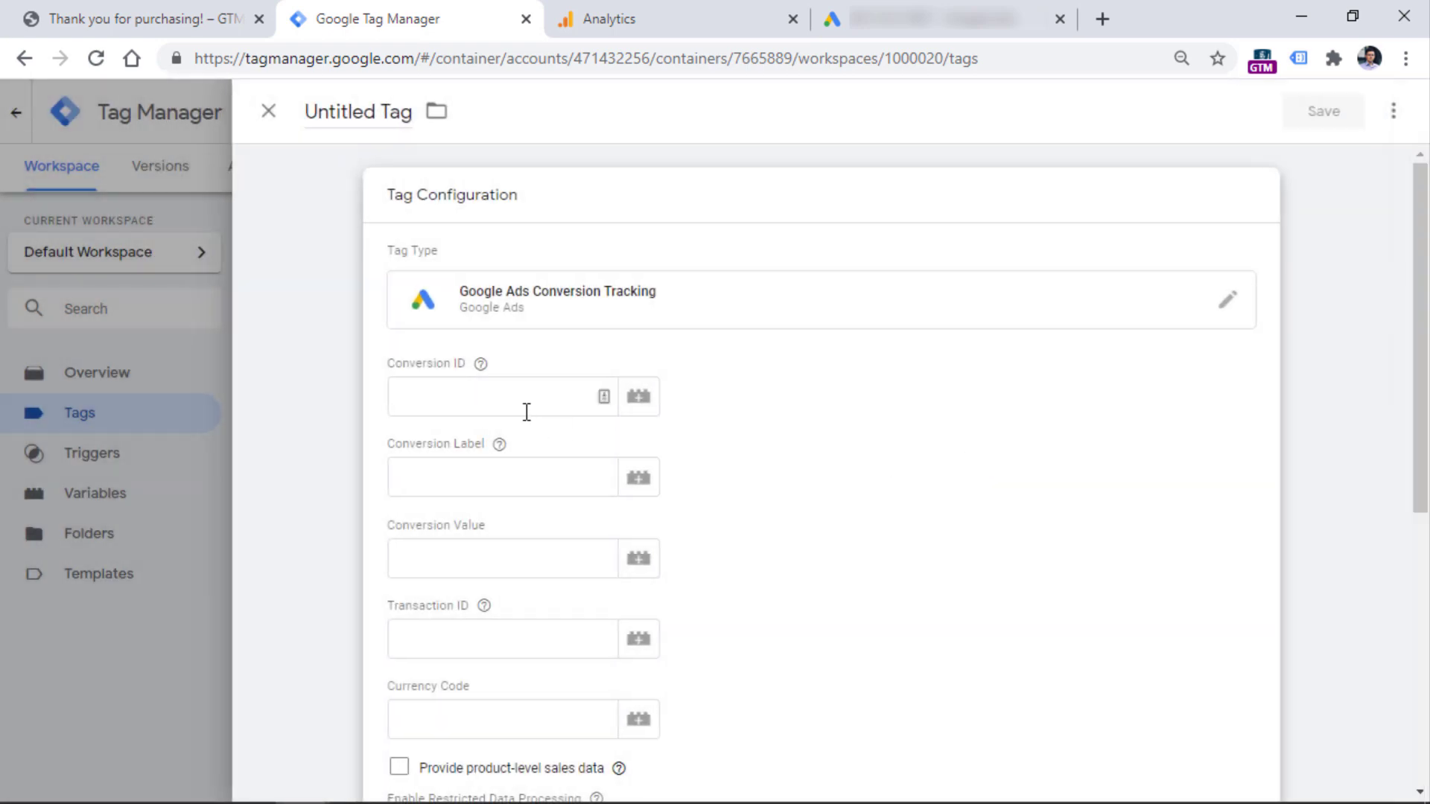
pyautogui.click(511, 398)
pyautogui.hotkey('ctrl', 'v')
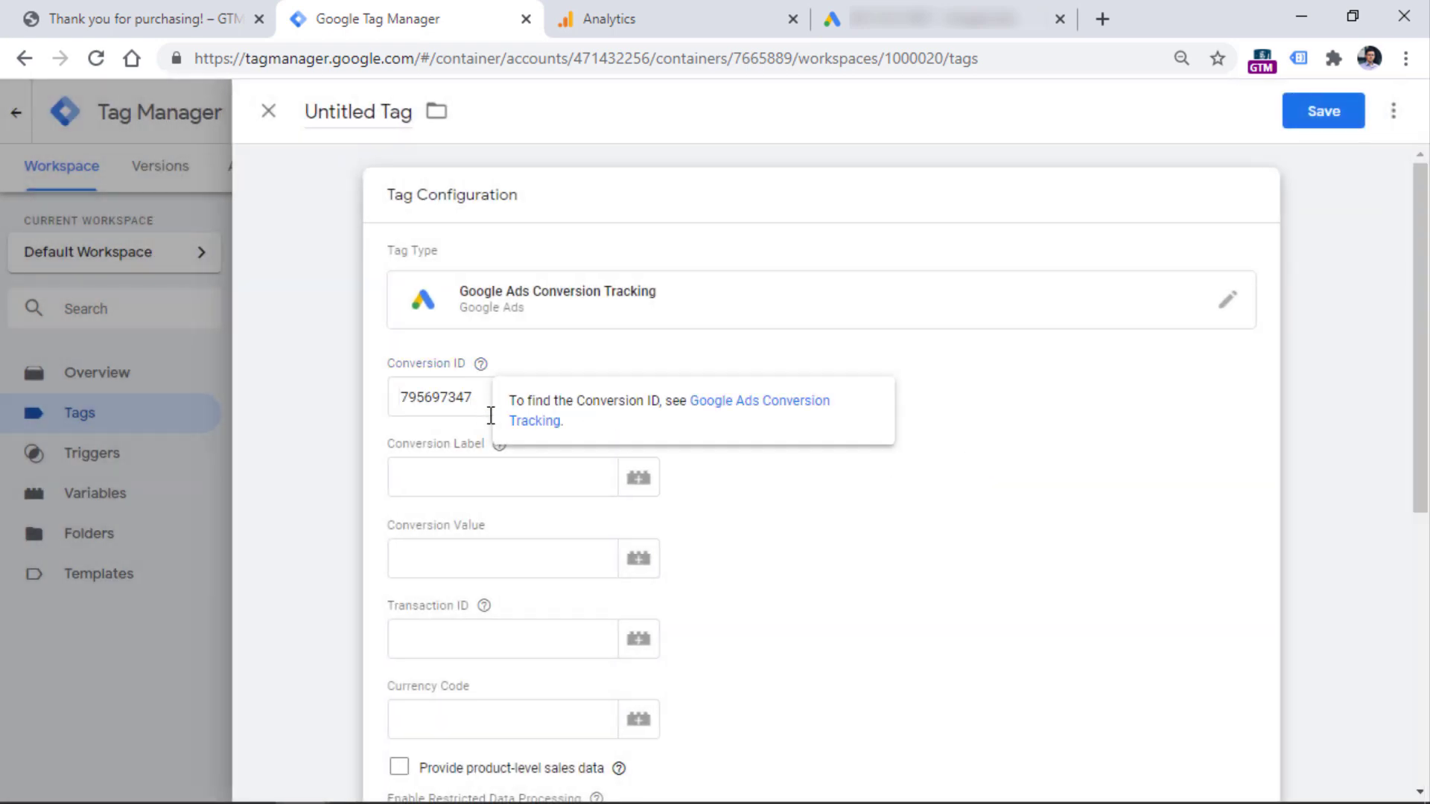
# Step: Copy the conversion label from Google Ads and paste it as the Conversion Label of the Tag Manager tag
pyautogui.hotkey('ctrl', '4')
pyautogui.click(634, 624)
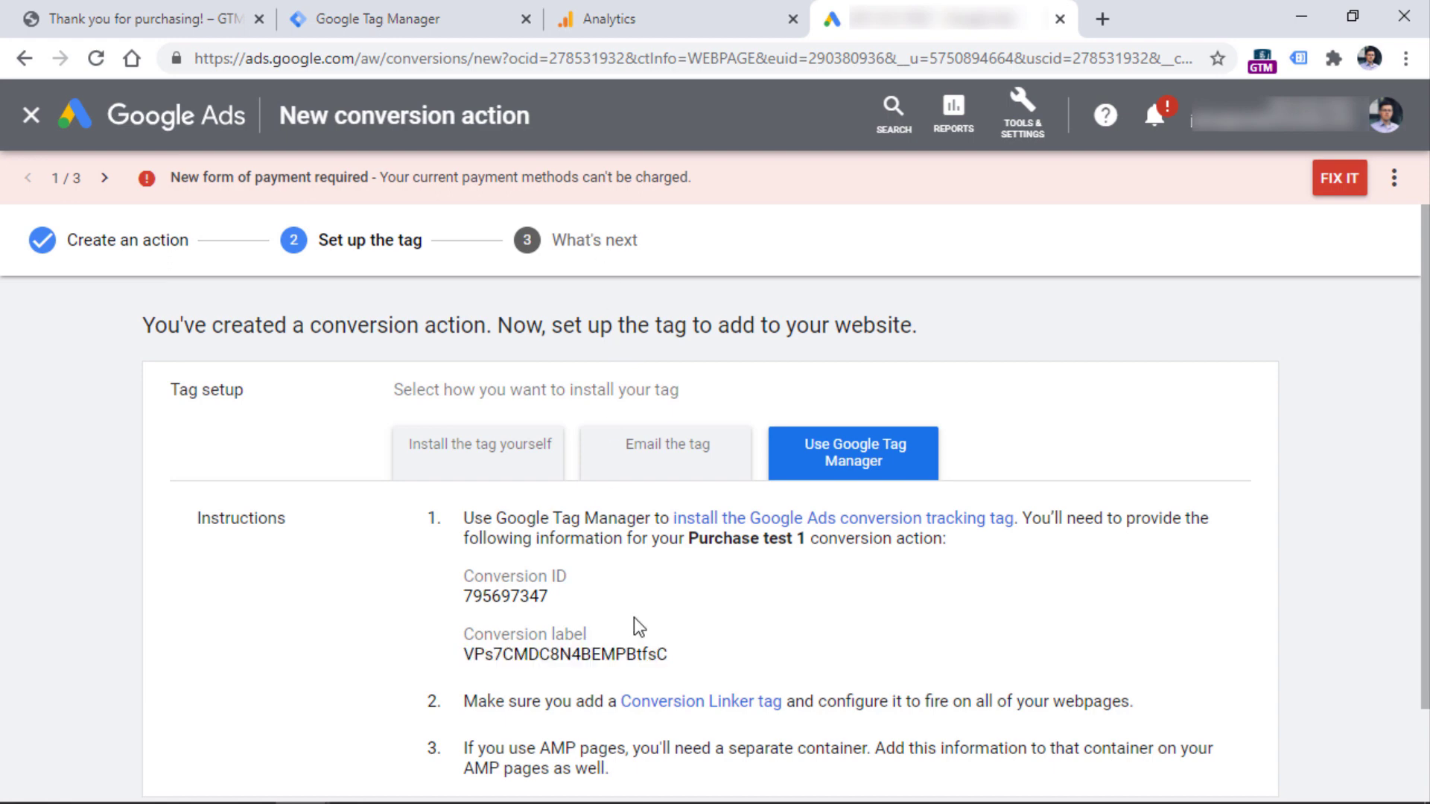
pyautogui.doubleClick(570, 648)
pyautogui.rightClick(569, 648)
pyautogui.click(625, 504)
pyautogui.hotkey('ctrl', '2')
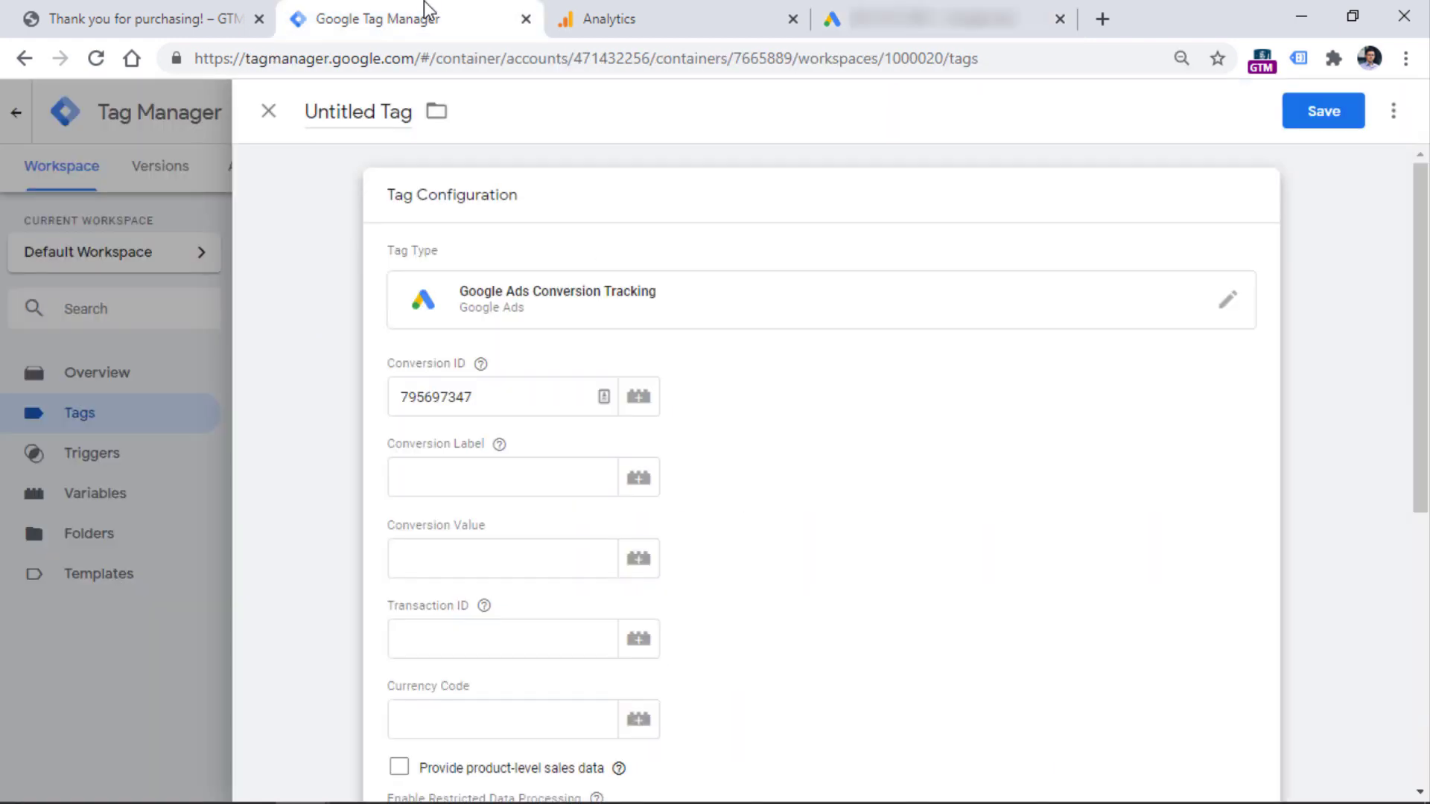
pyautogui.click(514, 486)
pyautogui.hotkey('ctrl', 'v')
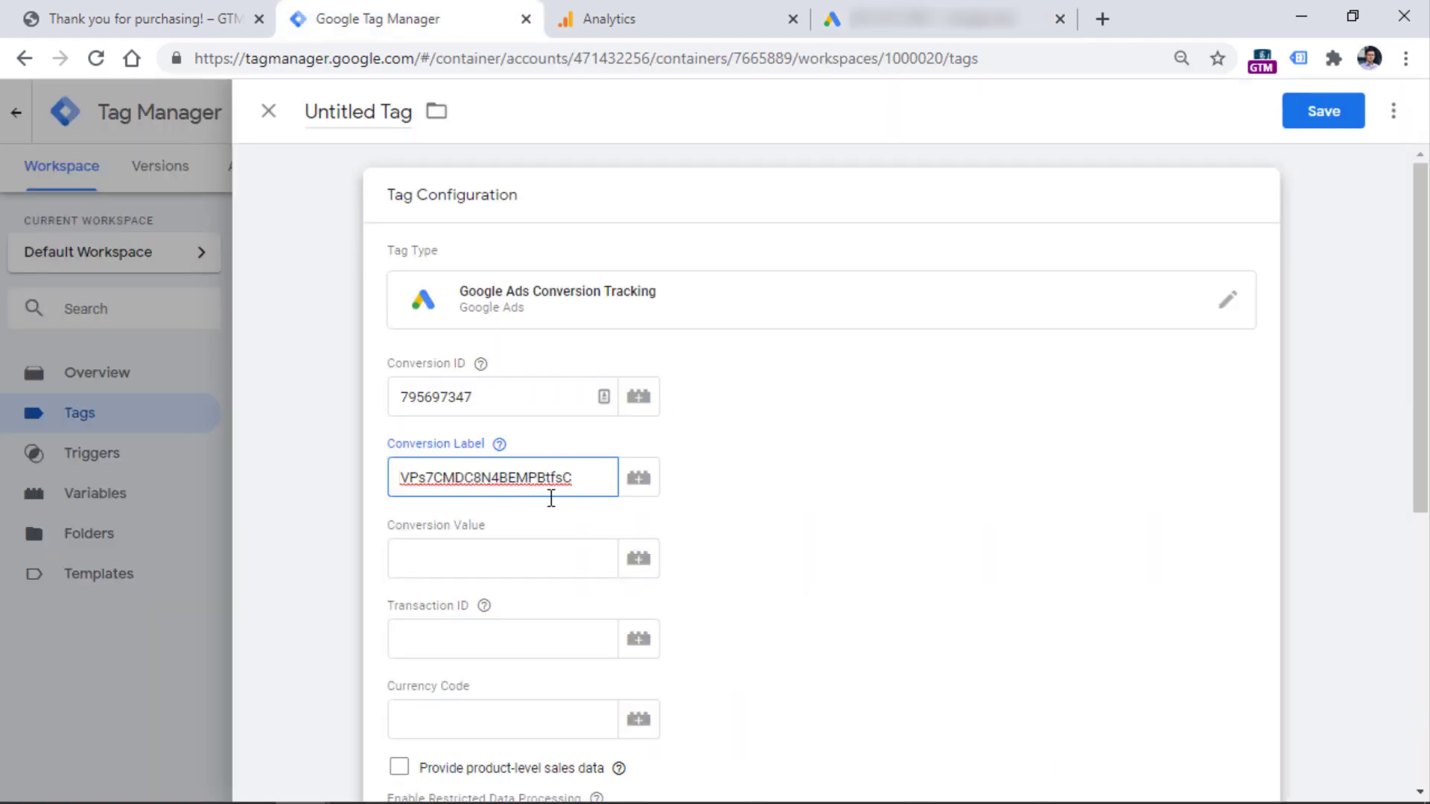
# Step: Set the tag's Conversion Value to the variable "DOM Element - order total"
pyautogui.click(471, 552)
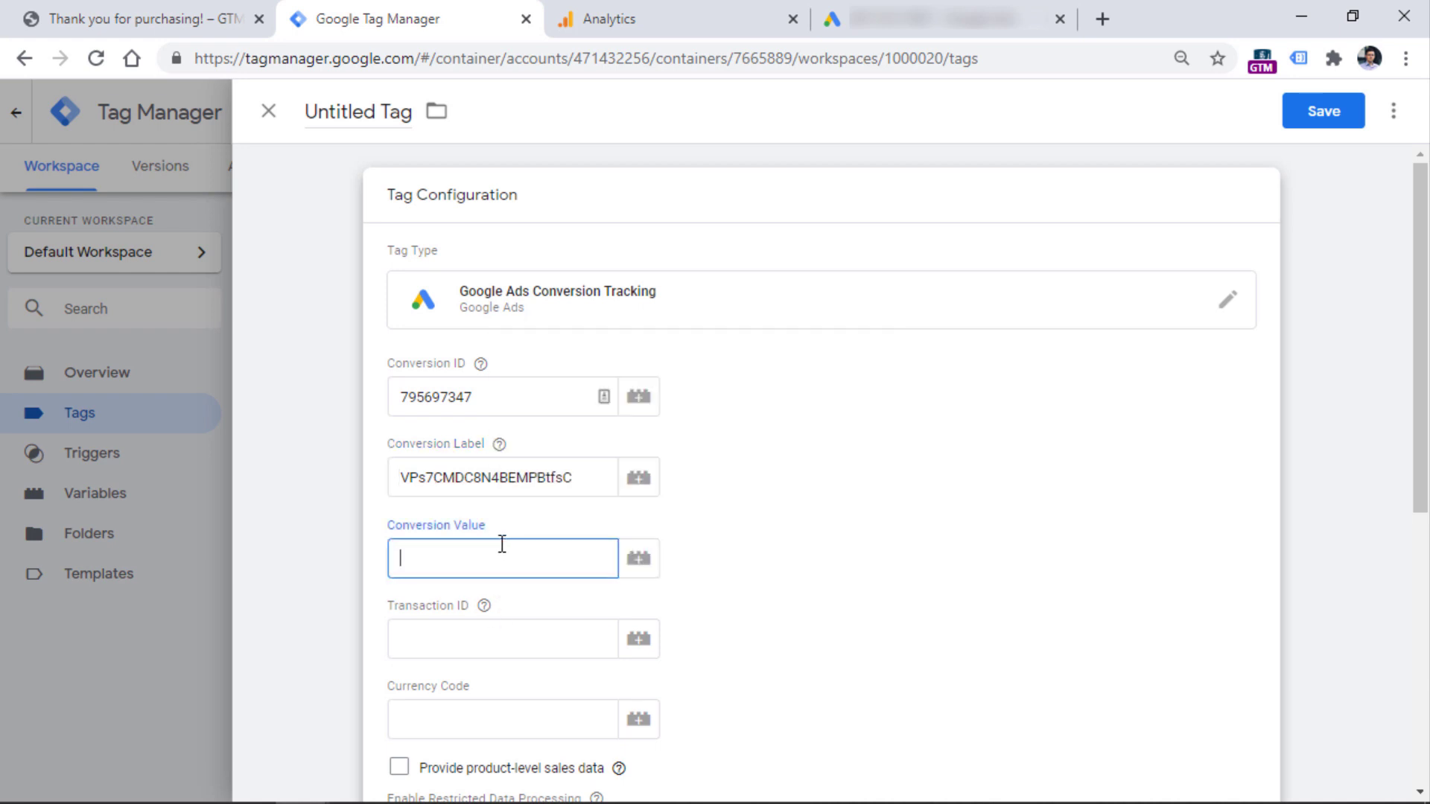
pyautogui.click(638, 562)
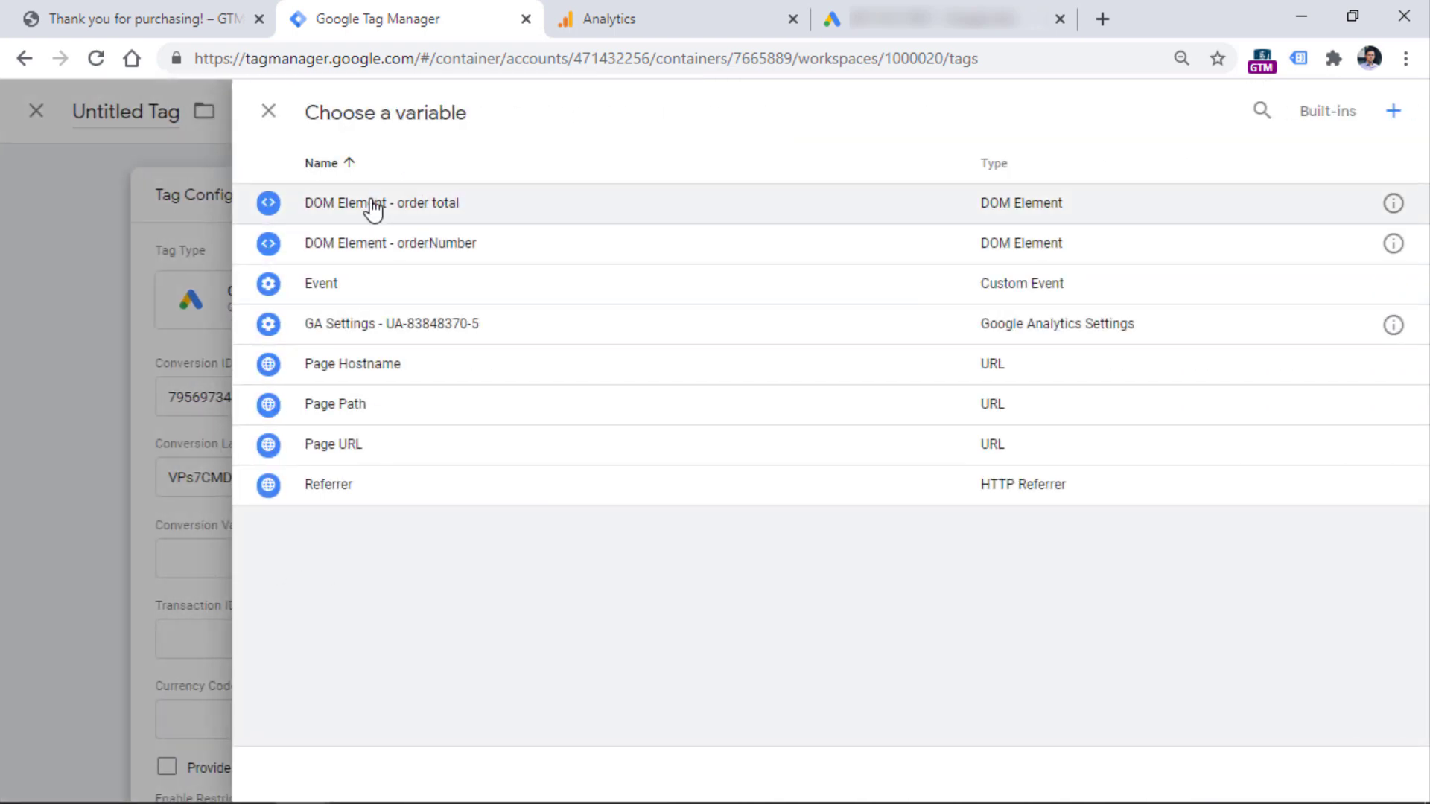
pyautogui.click(367, 211)
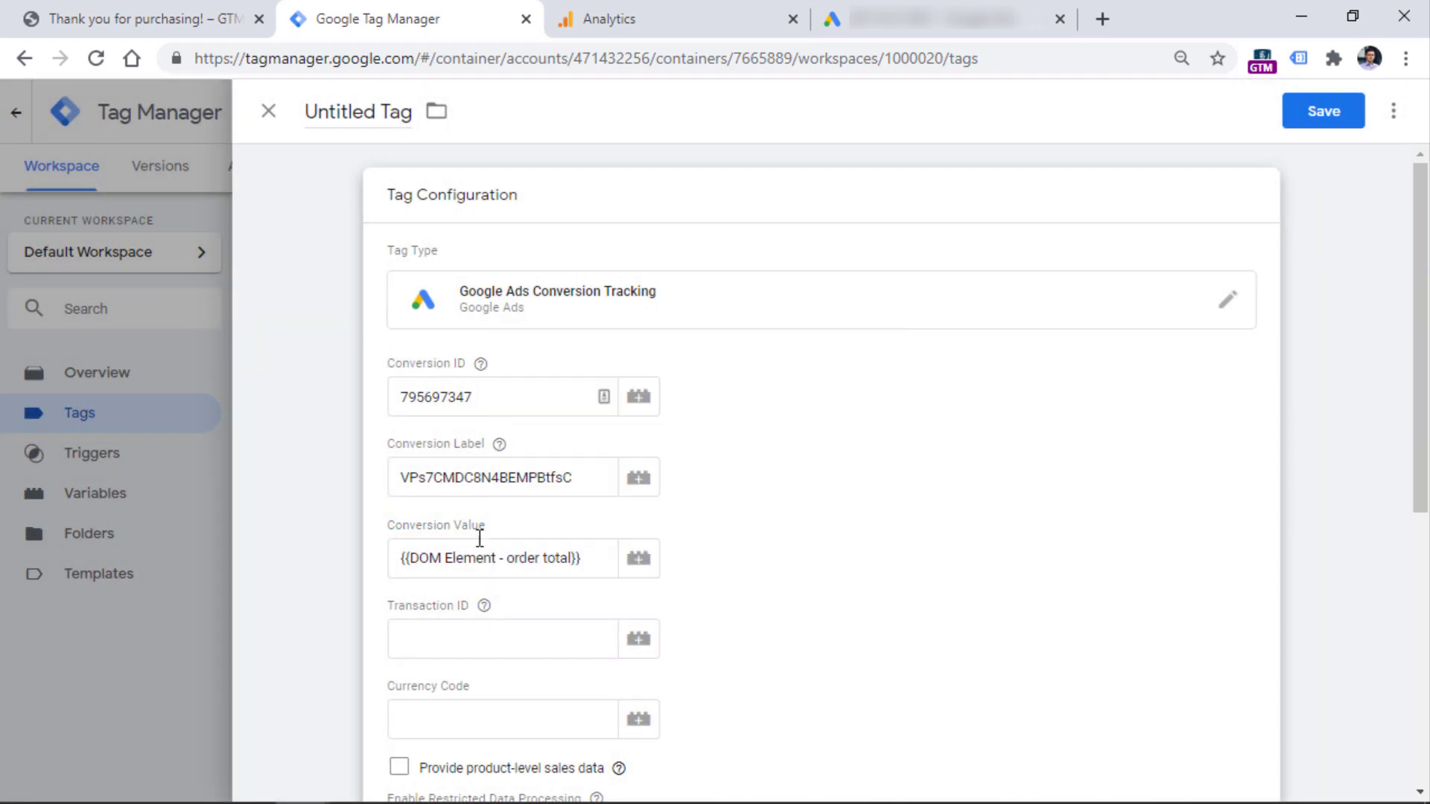
# Step: Set the tag's Transaction ID to the variable "DOM Element - orderNumber" and its Currency Code to USD
pyautogui.click(480, 638)
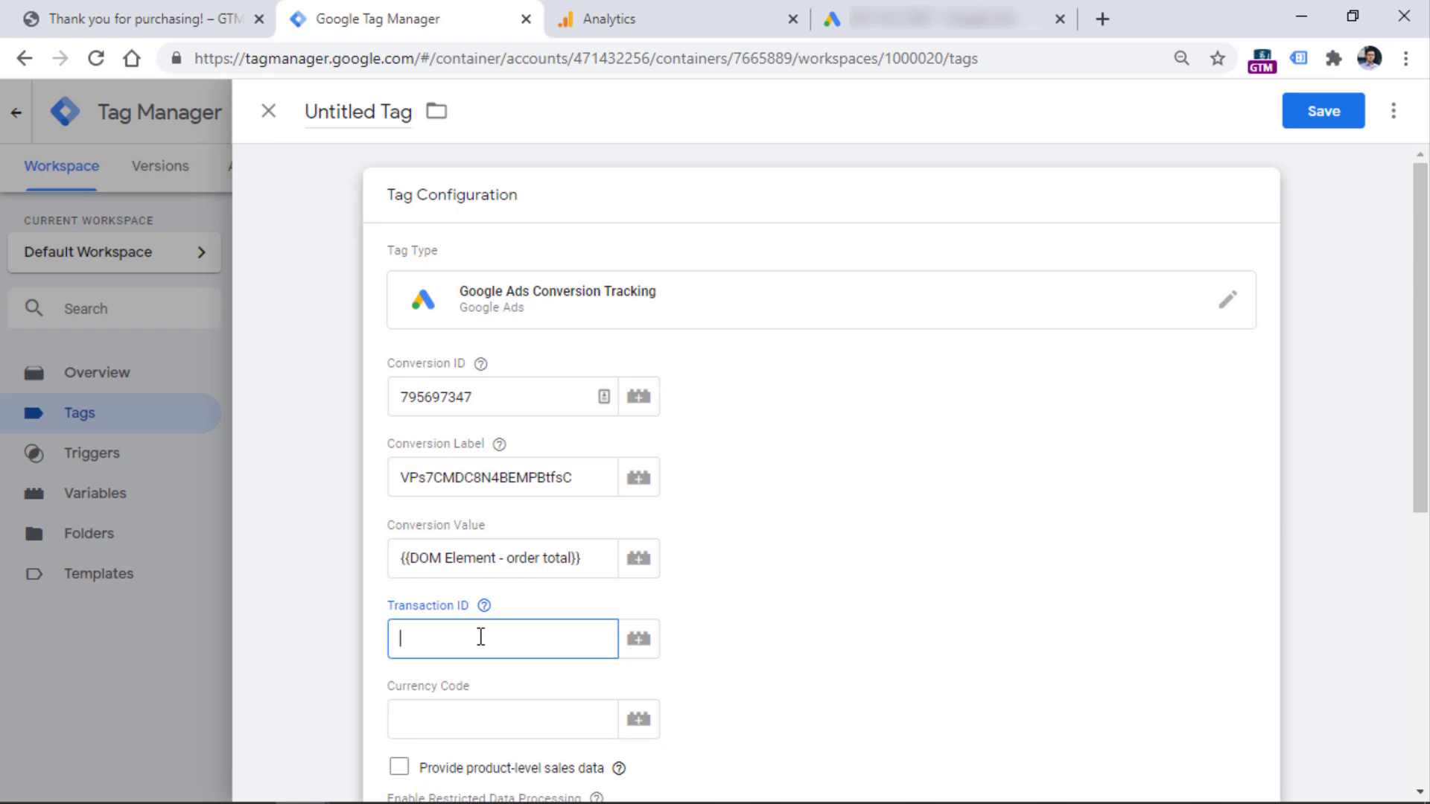
pyautogui.click(639, 648)
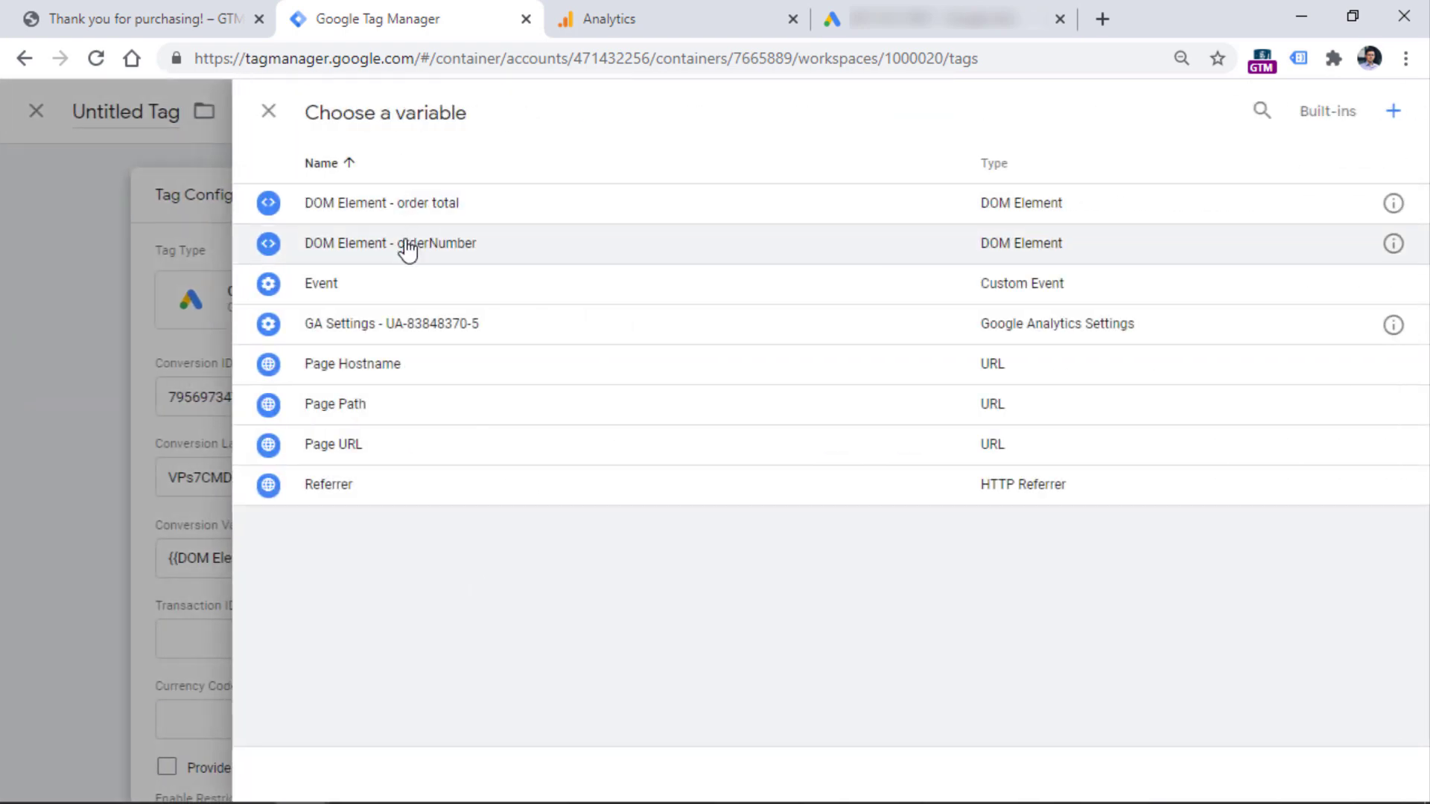
pyautogui.click(408, 250)
pyautogui.click(483, 721)
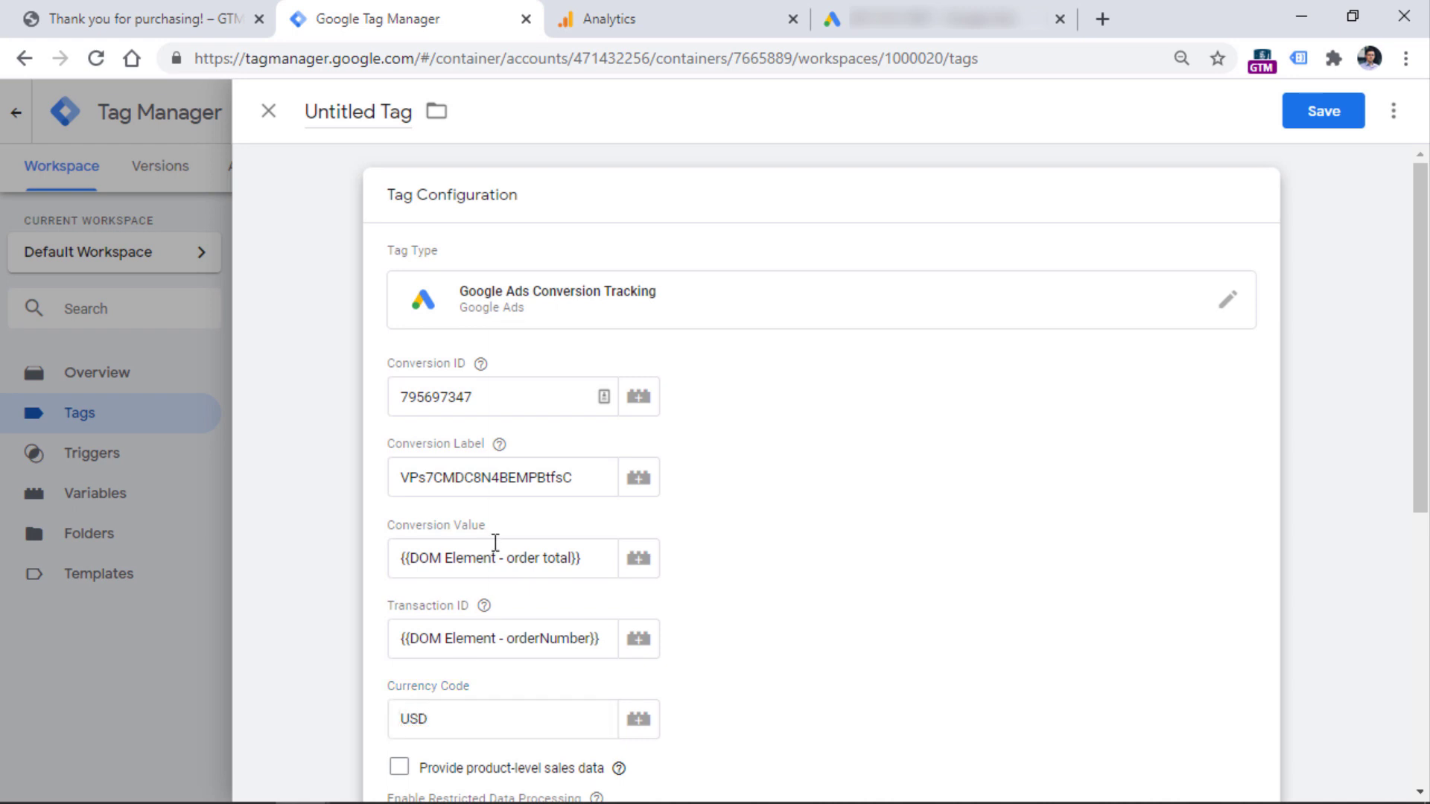
# Step: Copy the path /pages/thank-you-for-purchasing from the thank-you page's address and return to the unsaved tag in Tag Manager
pyautogui.scroll(-5, 758, 421)
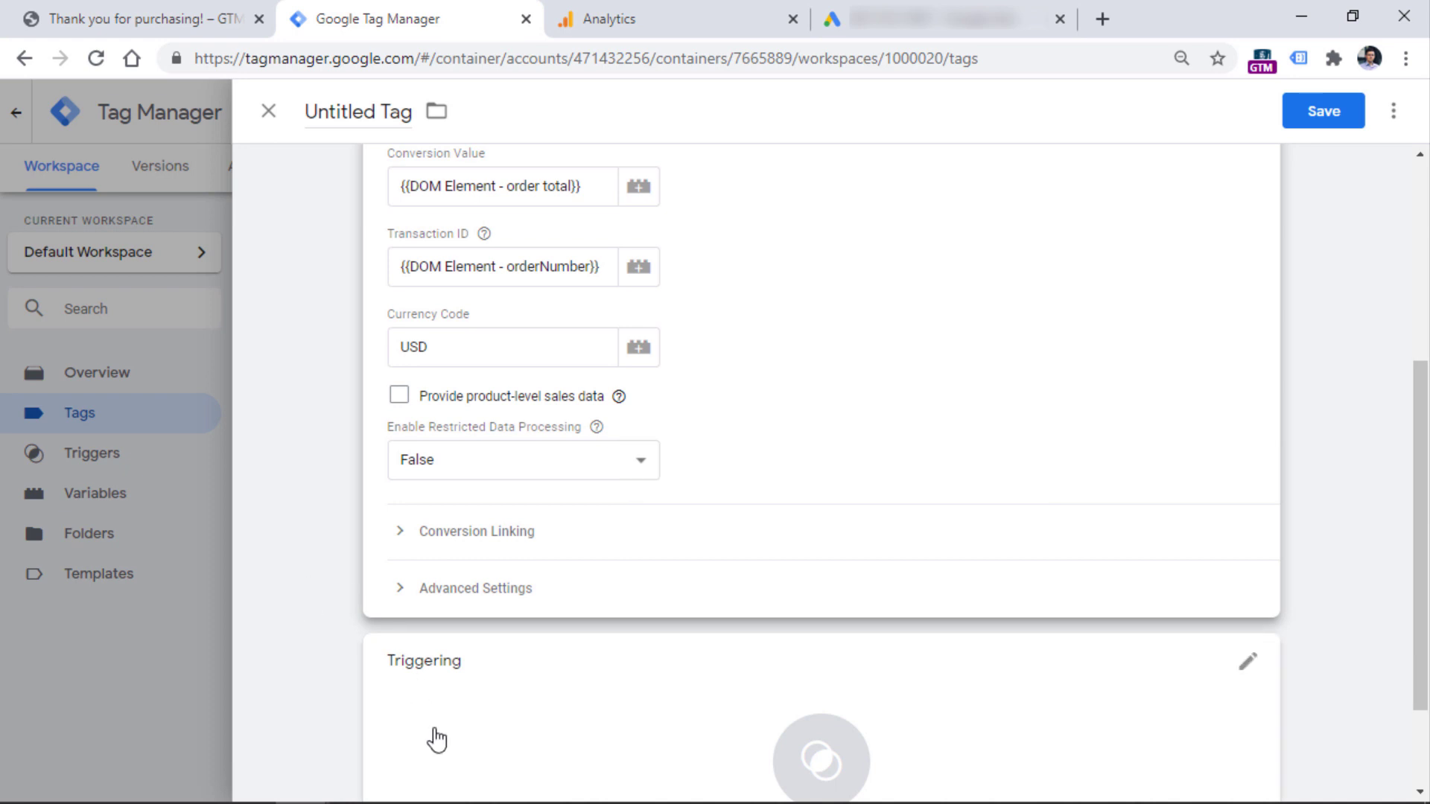
pyautogui.scroll(-2, 536, 670)
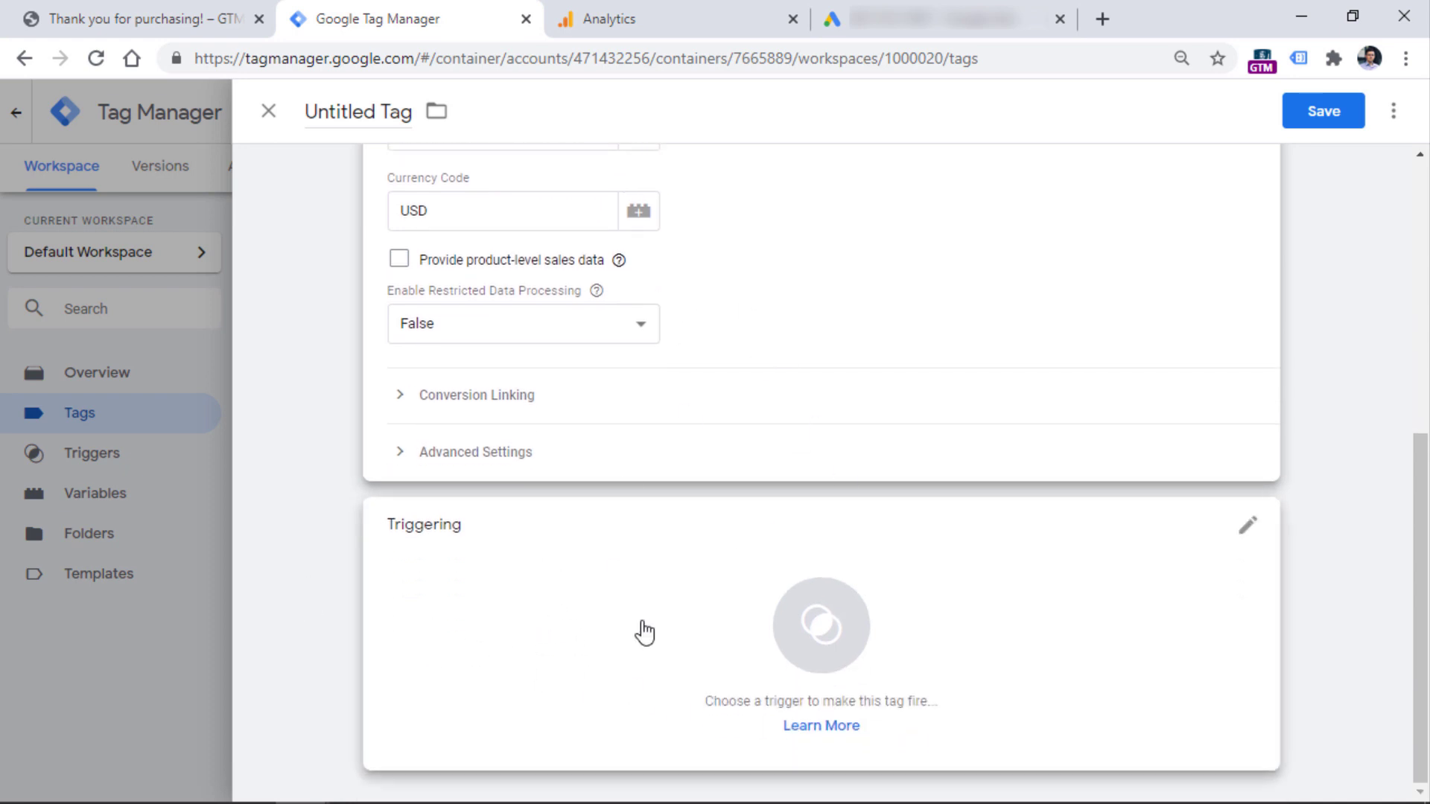
pyautogui.click(119, 9)
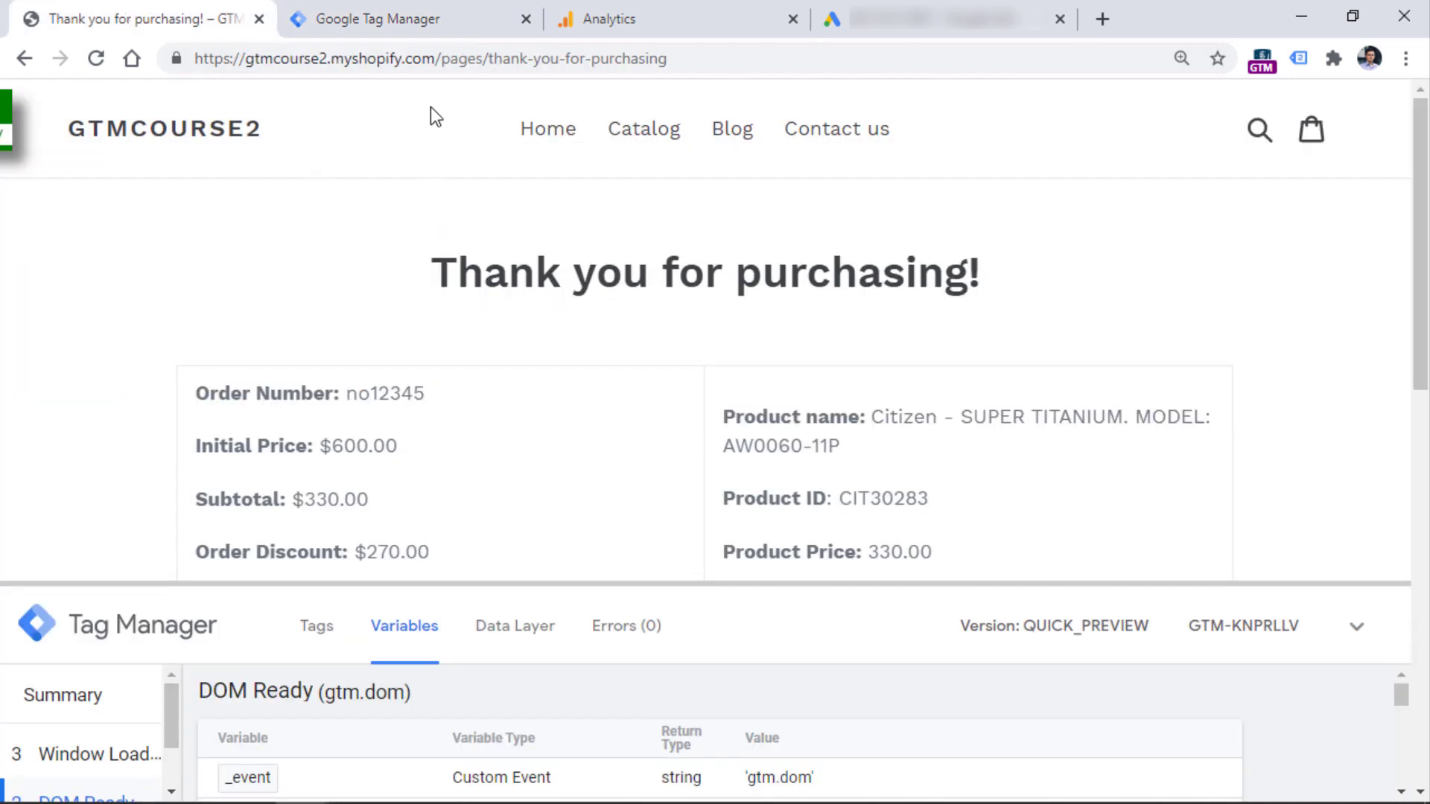
pyautogui.moveTo(437, 58); pyautogui.dragTo(715, 56)
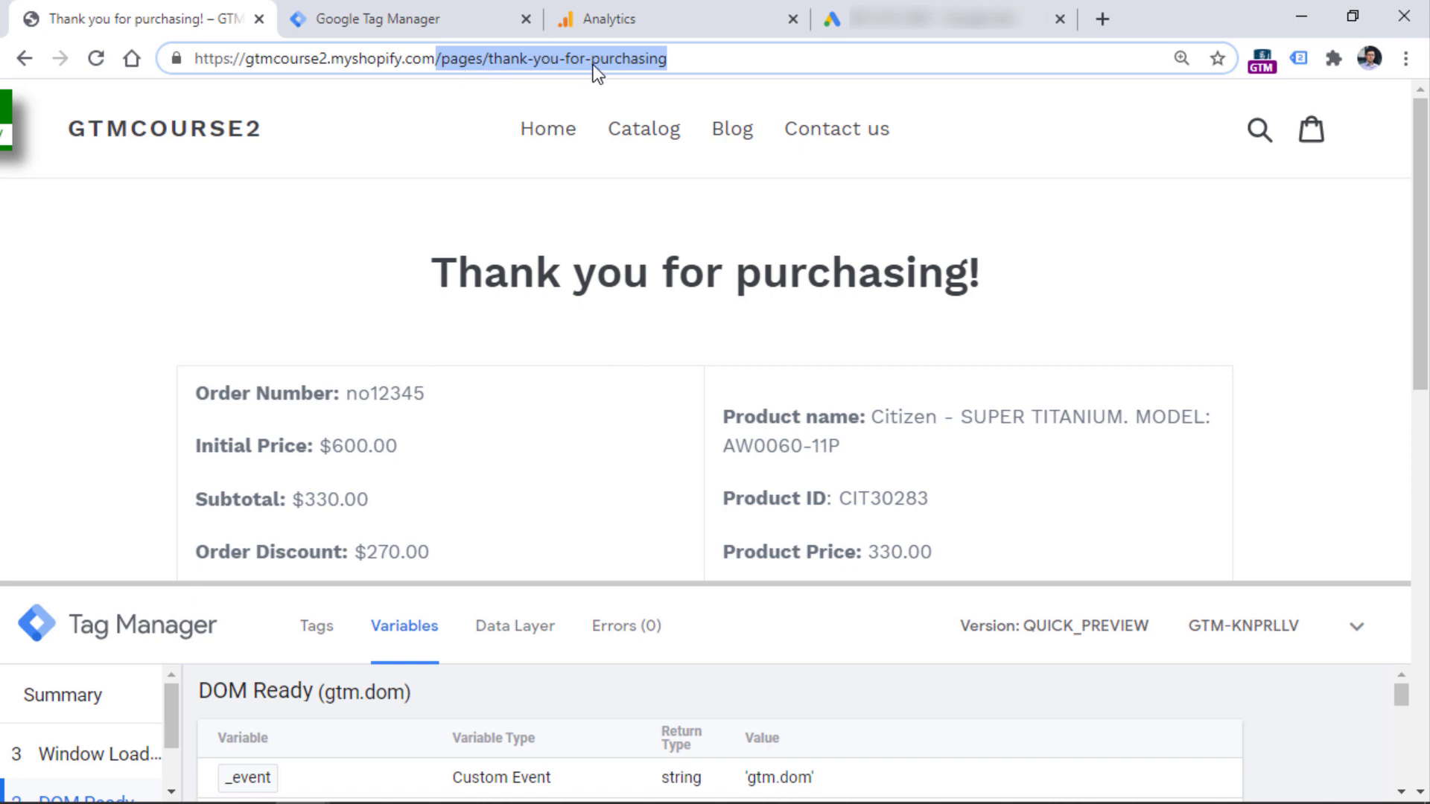
pyautogui.rightClick(646, 63)
pyautogui.click(696, 182)
pyautogui.click(399, 13)
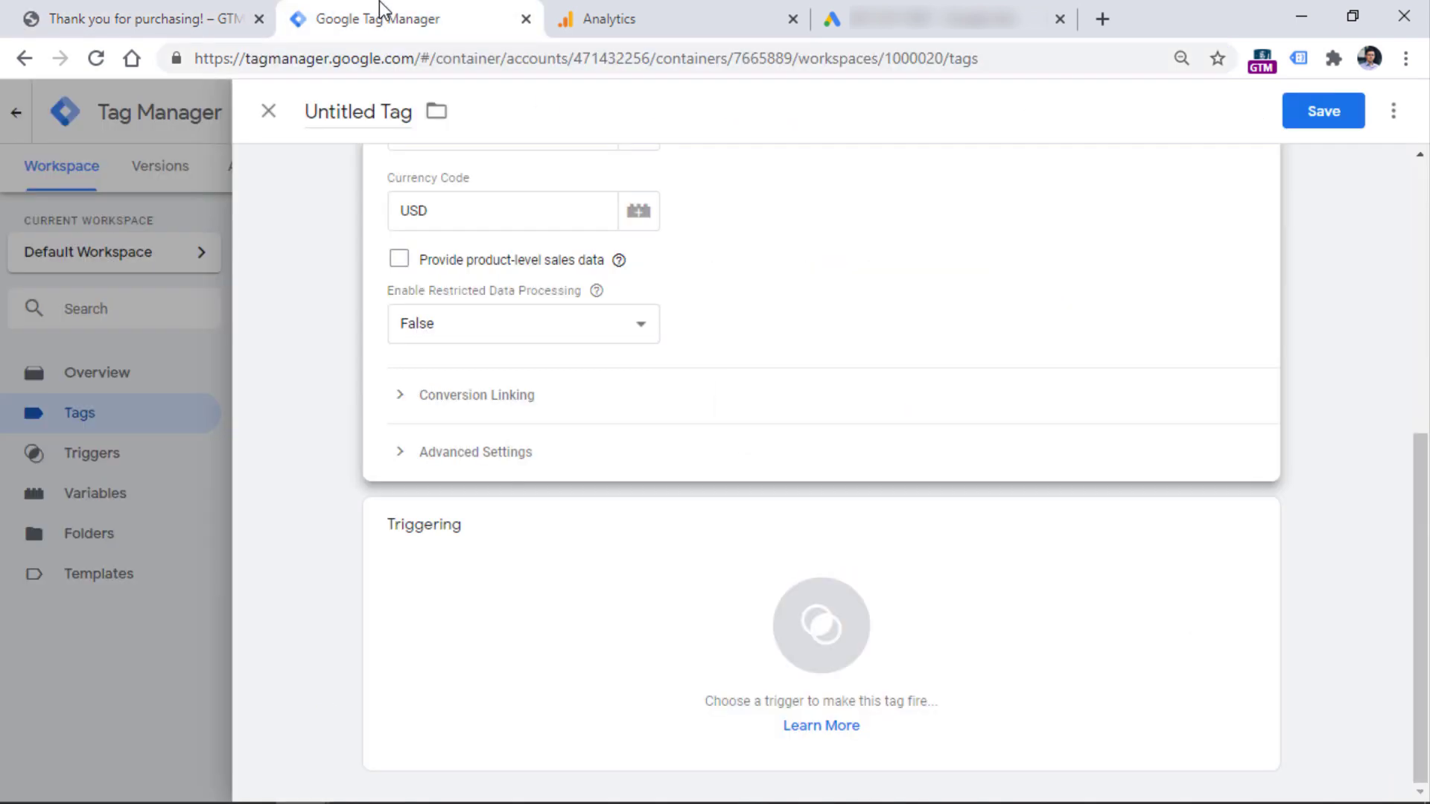
# Step: Create a new DOM Ready trigger for the tag that fires on Some DOM Ready Events
pyautogui.click(508, 603)
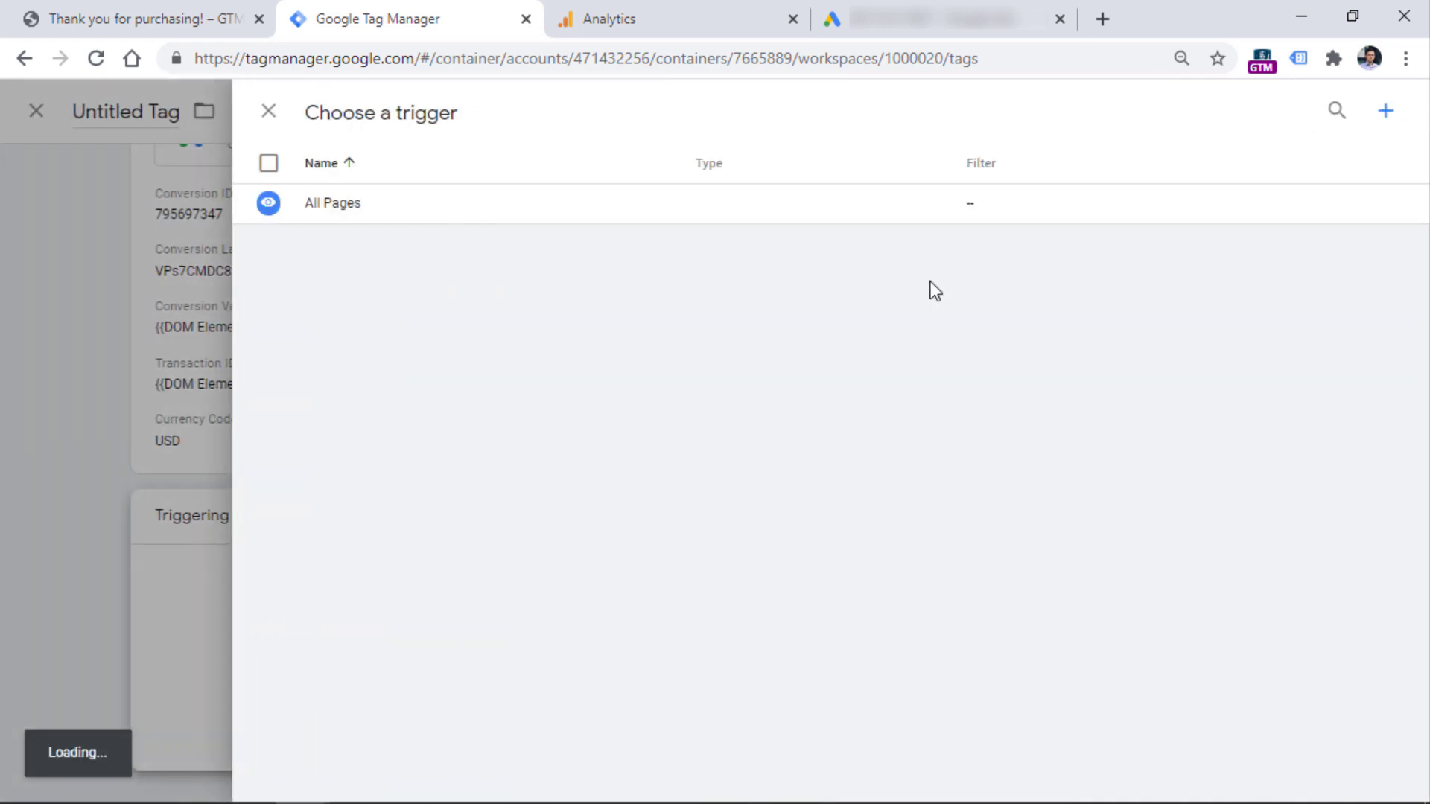
pyautogui.click(1386, 113)
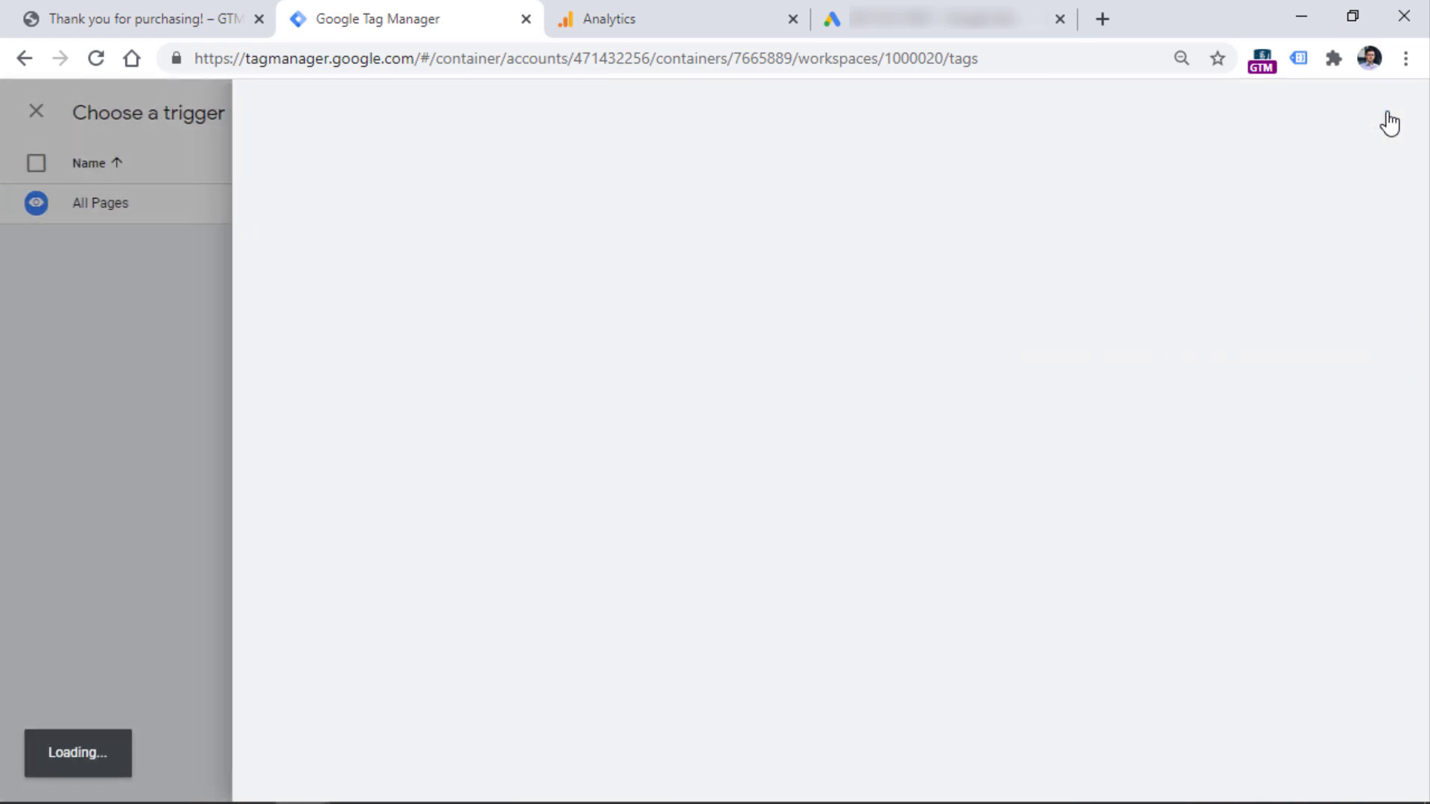
pyautogui.click(597, 283)
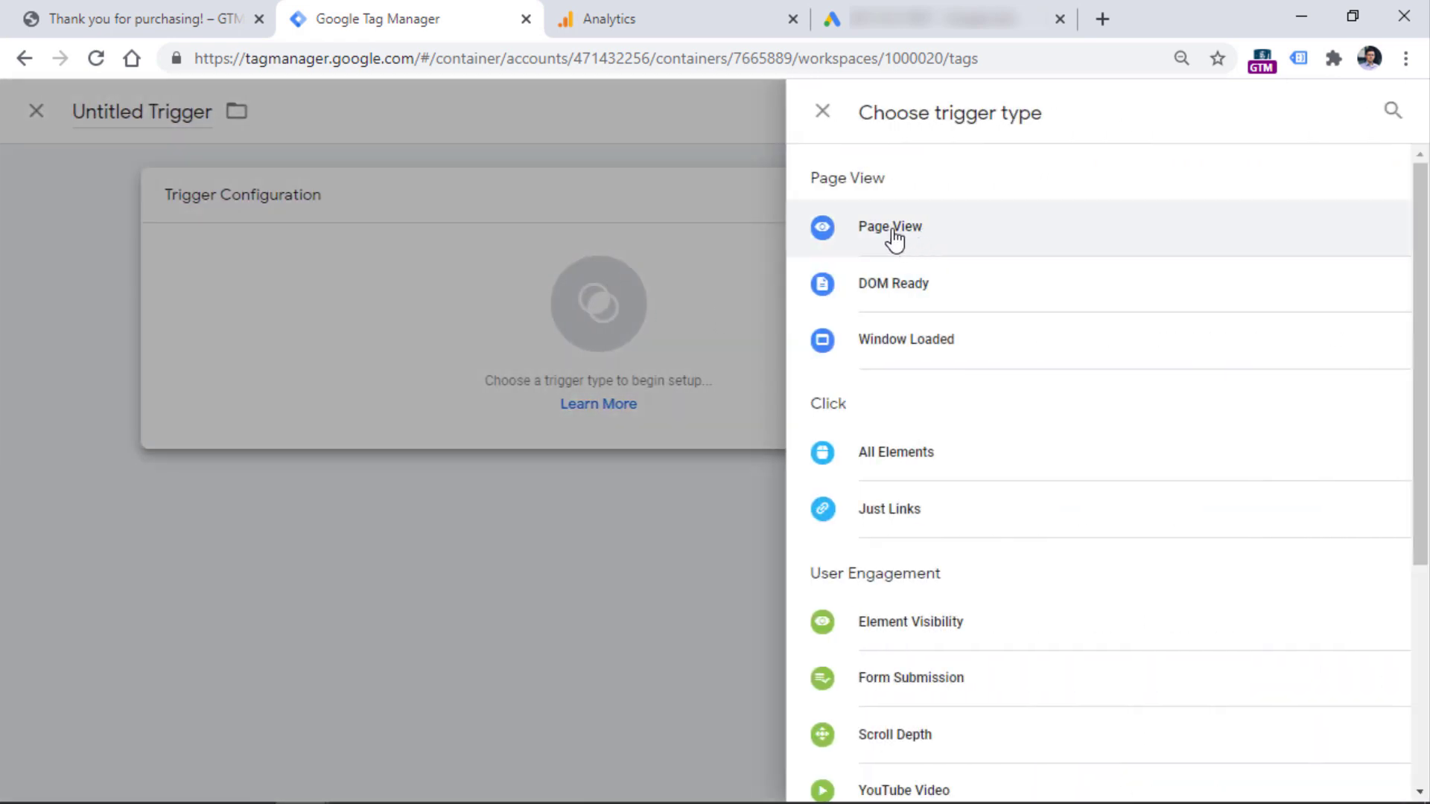
pyautogui.click(907, 288)
pyautogui.click(592, 399)
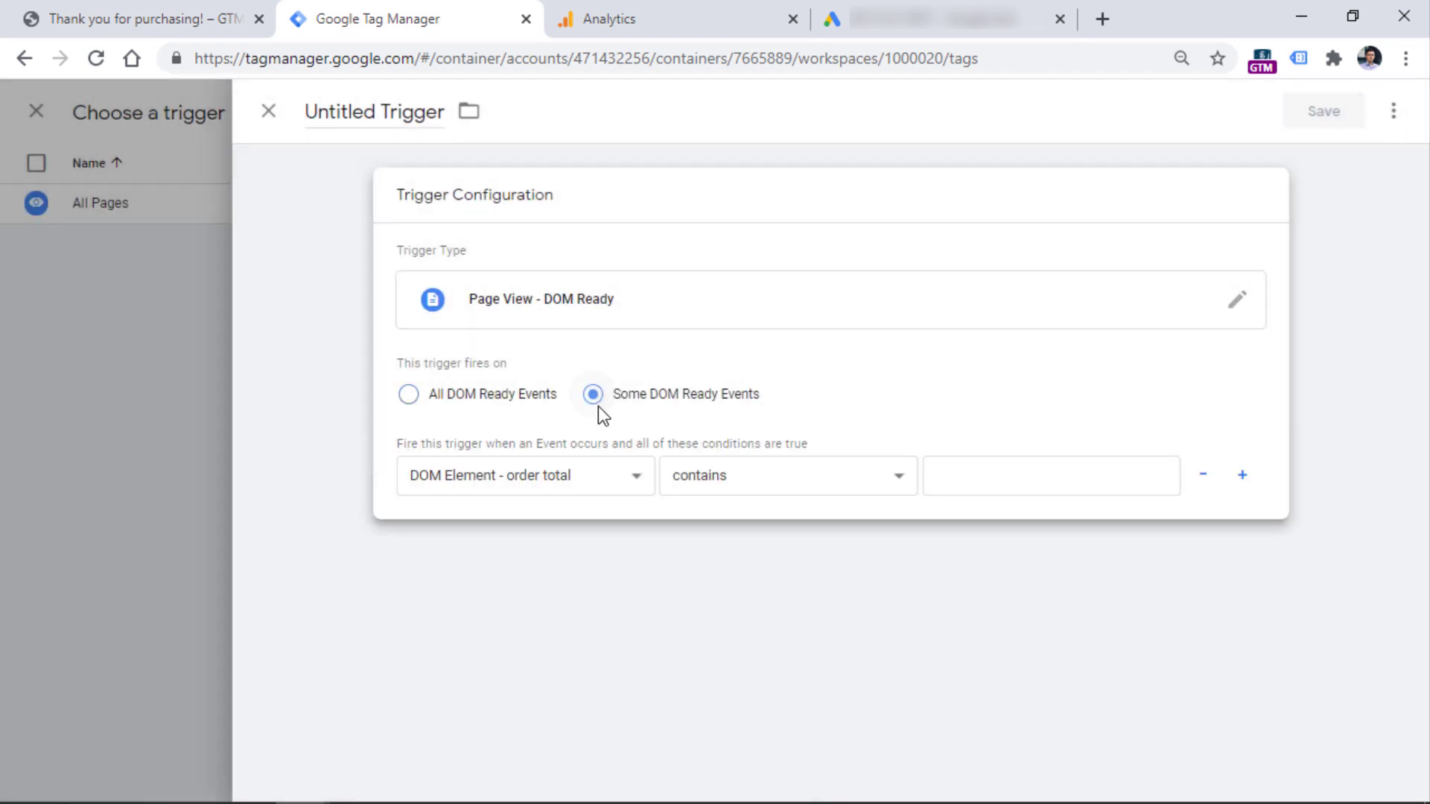
# Step: Set the trigger's firing condition to Page Path contains /pages/thank-you-for-purchasing
pyautogui.click(497, 484)
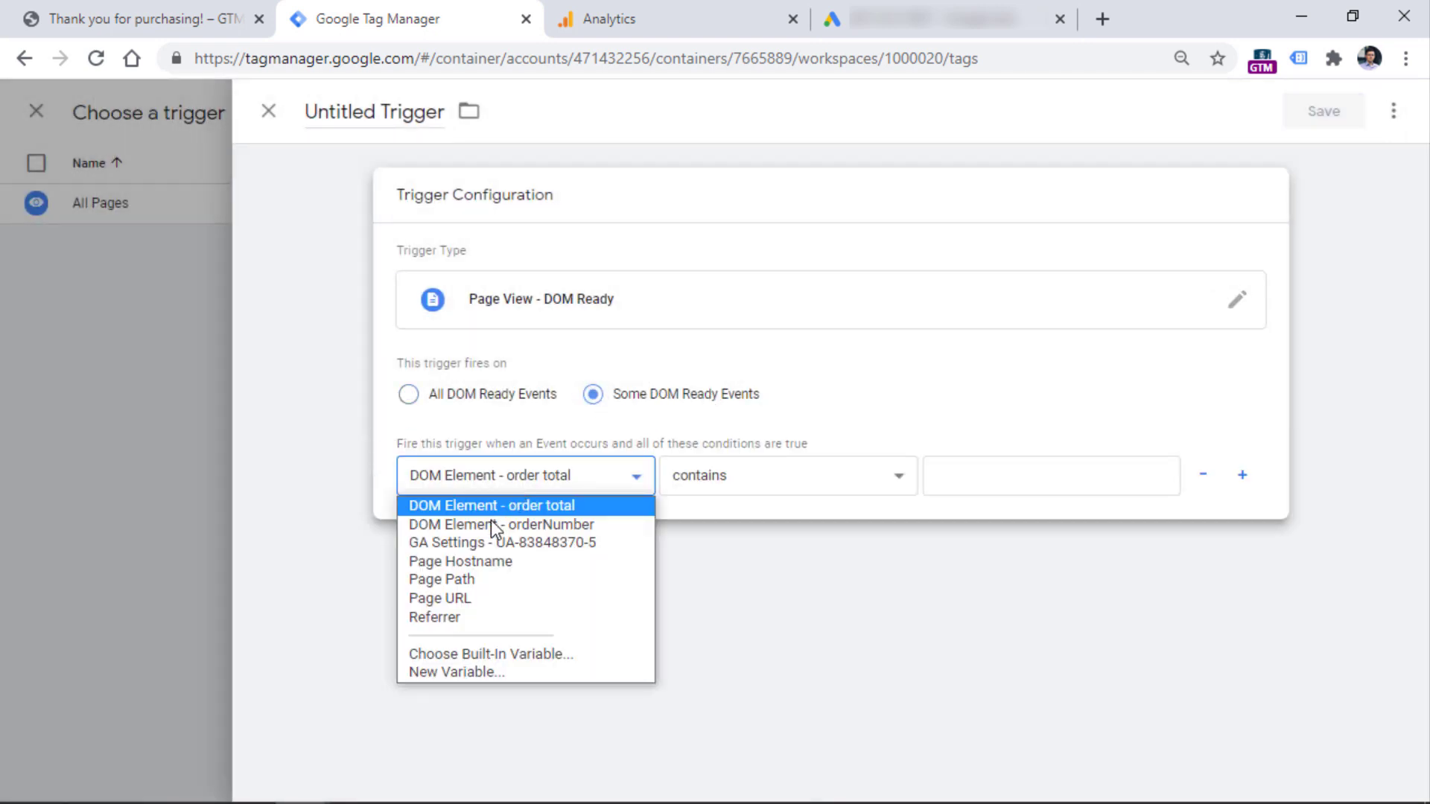
pyautogui.click(490, 578)
pyautogui.click(948, 476)
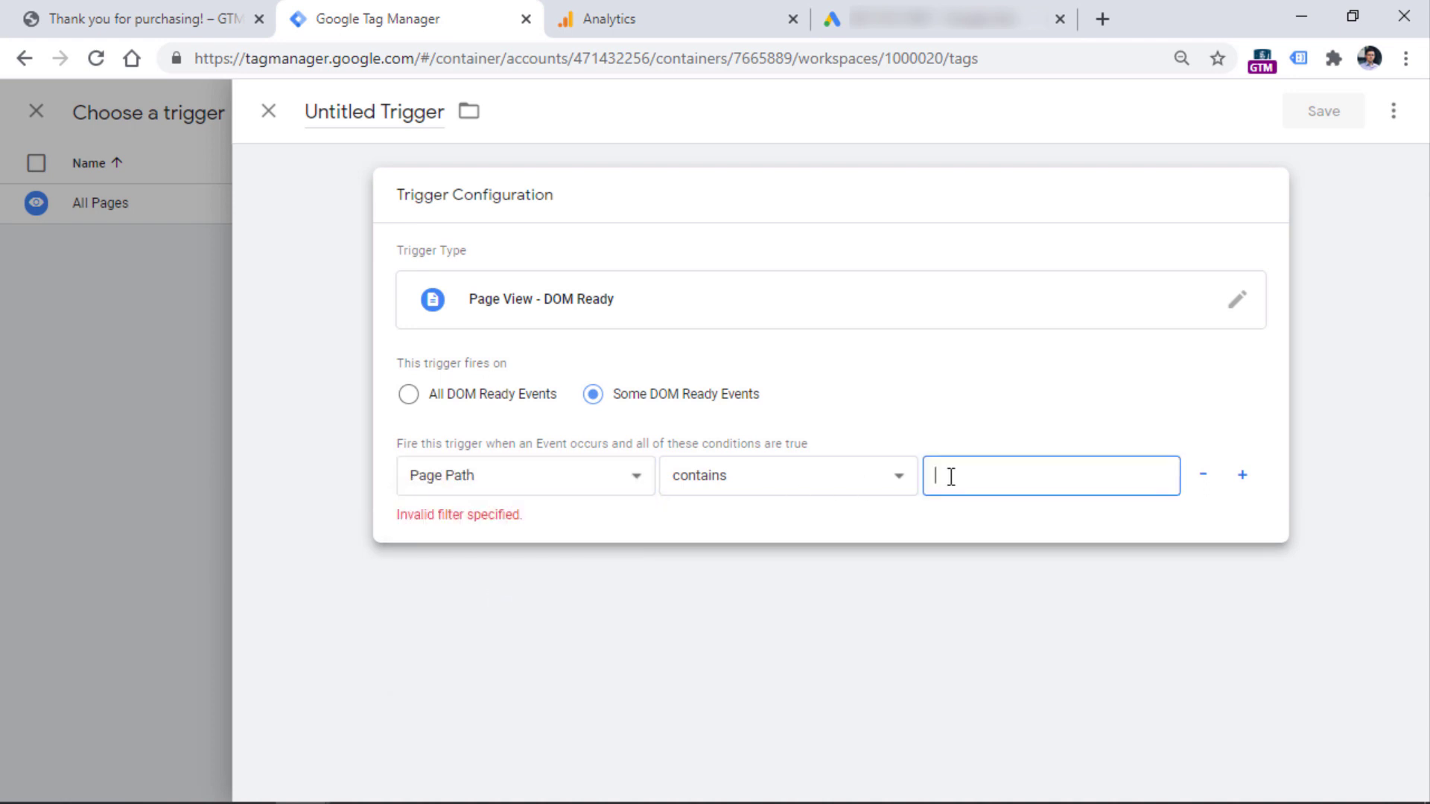
pyautogui.write('/pages/thank-you-for-purchasing')
# Step: Name the trigger "DOM - Thank you page" and save it to the tag
pyautogui.click(382, 111)
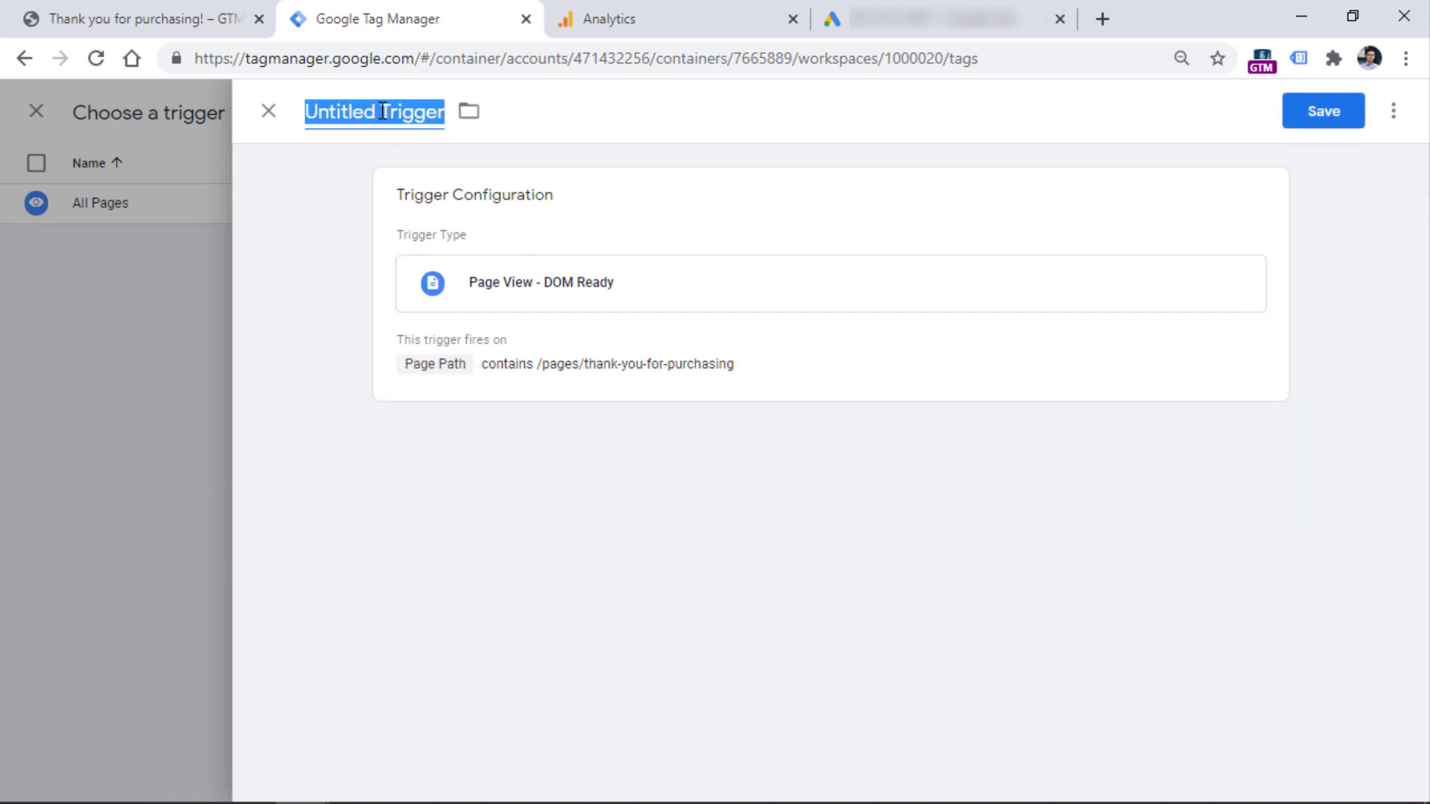
pyautogui.write('DOM - Thank you page')
pyautogui.click(1315, 109)
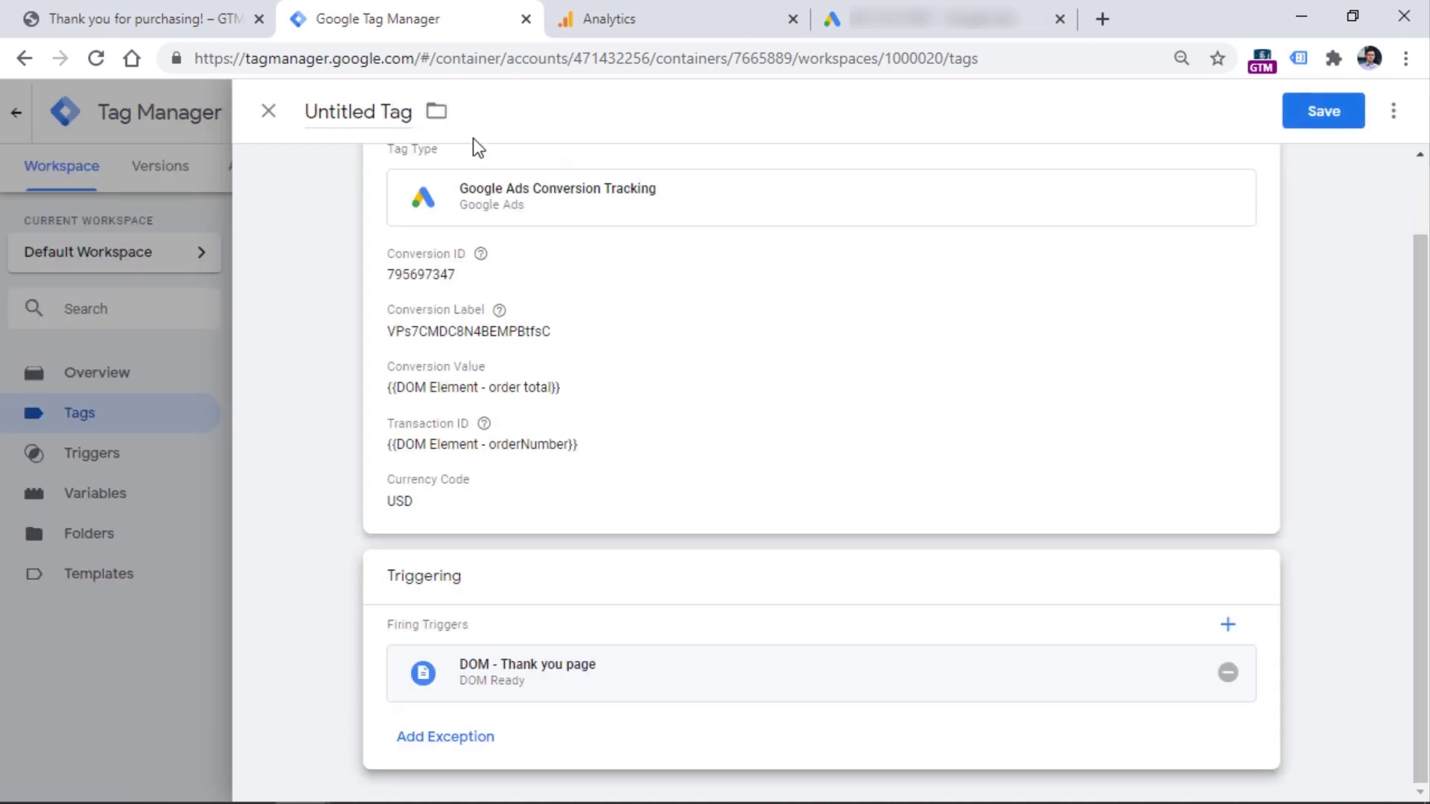
# Step: Name the conversion tracking tag "G Ads - Conversion" and save it
pyautogui.doubleClick(387, 111)
pyautogui.hotkey('ctrl', 'a')
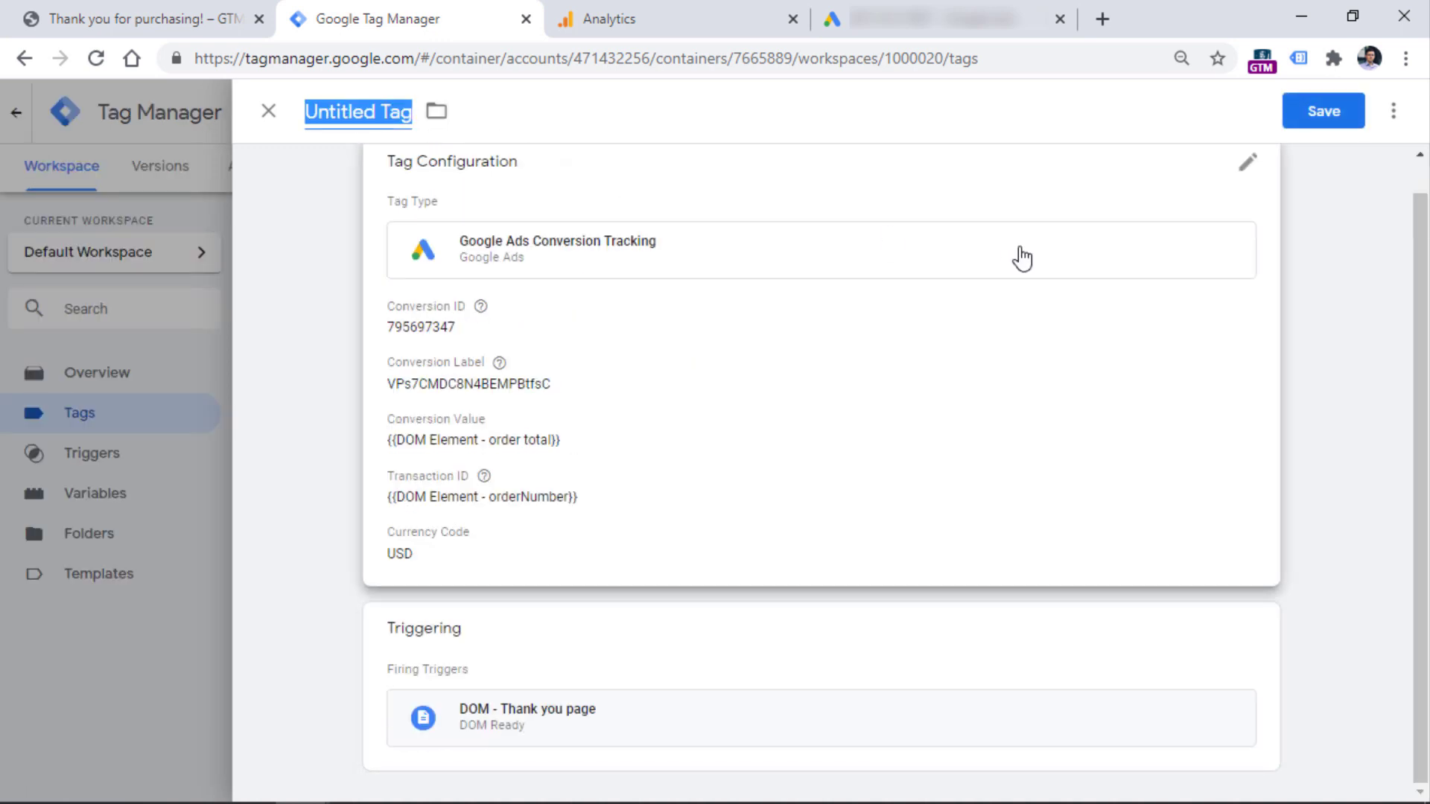
pyautogui.write('G Ads - Conversion')
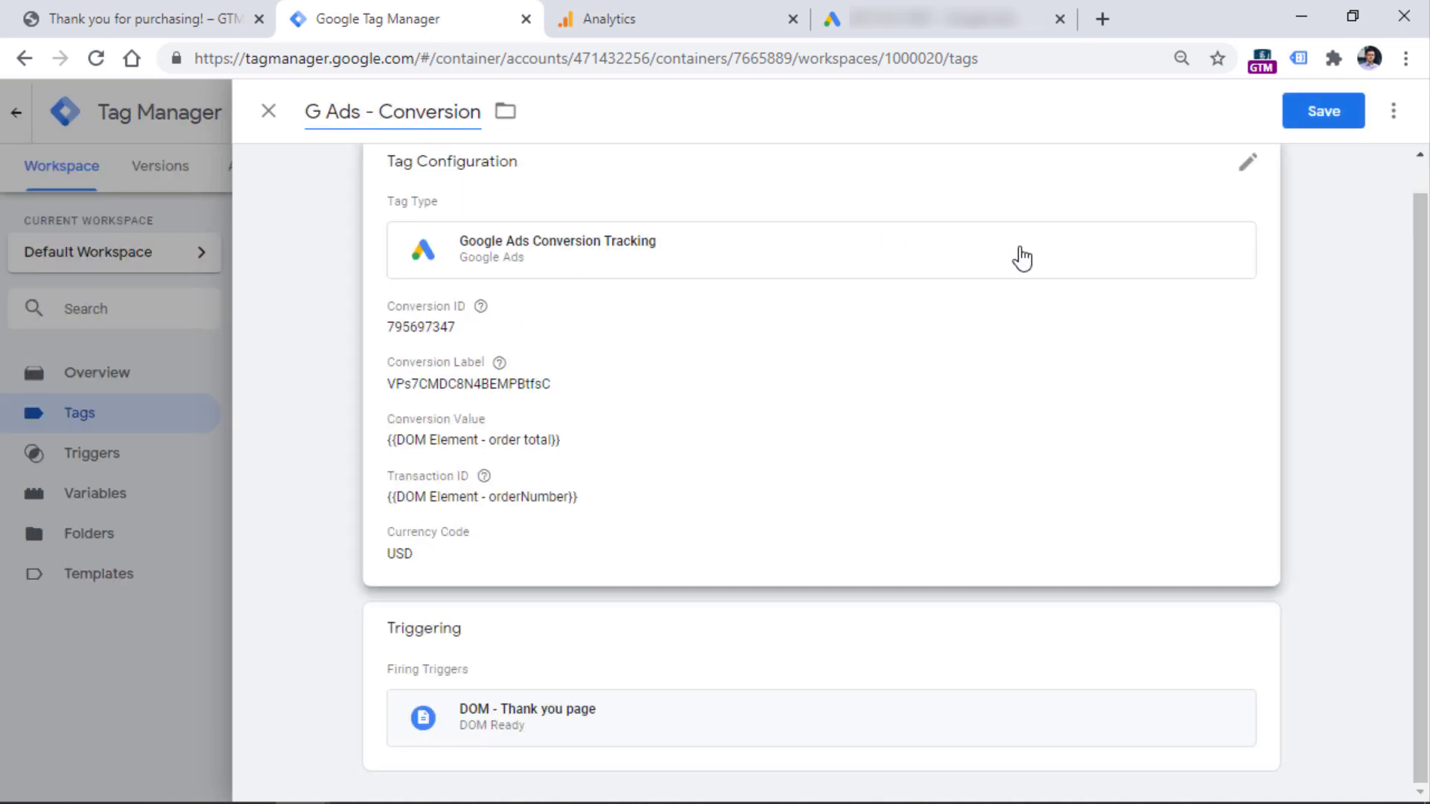
pyautogui.click(1323, 116)
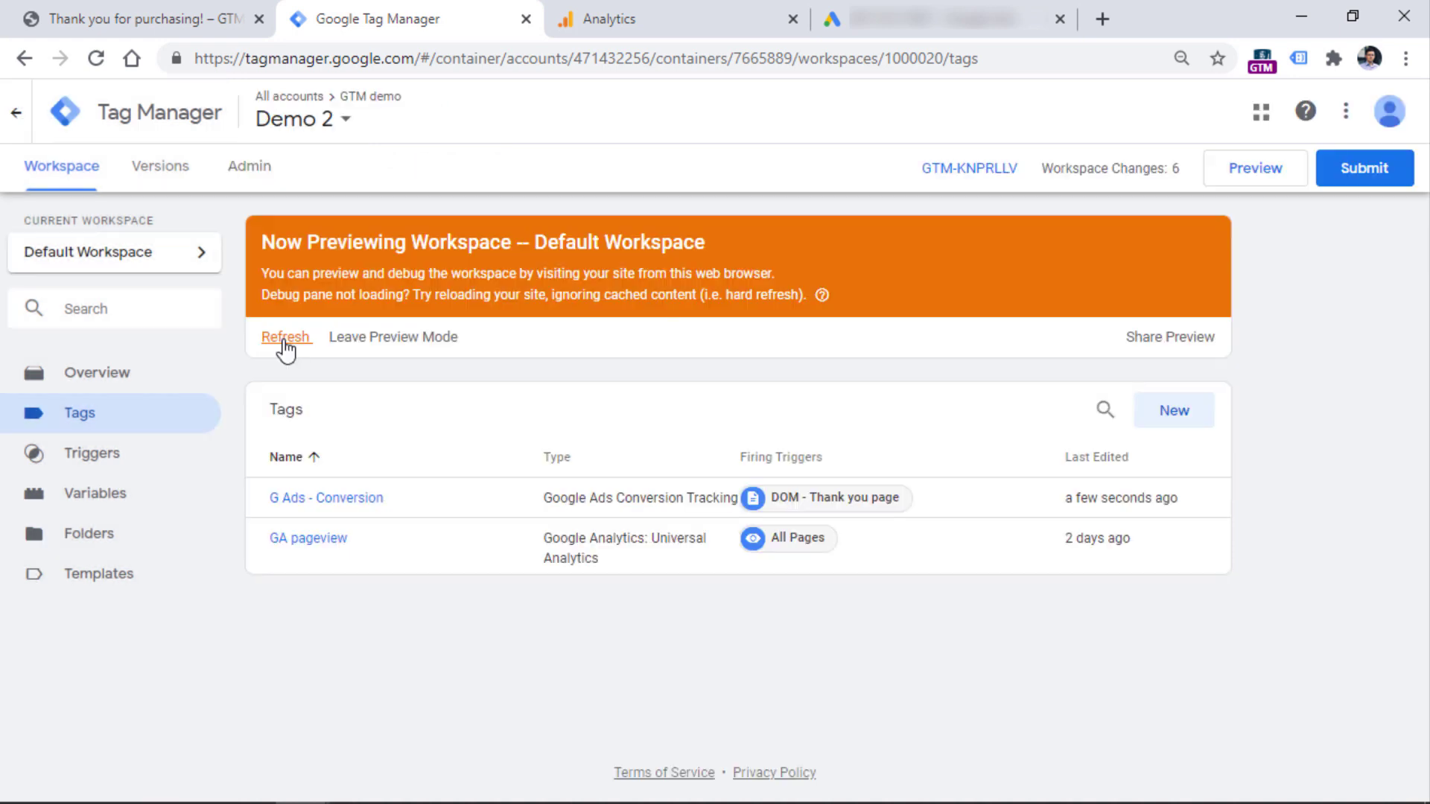
# Step: Refresh the Tag Manager workspace preview and reload the store's thank-you page
pyautogui.click(283, 341)
pyautogui.click(82, 17)
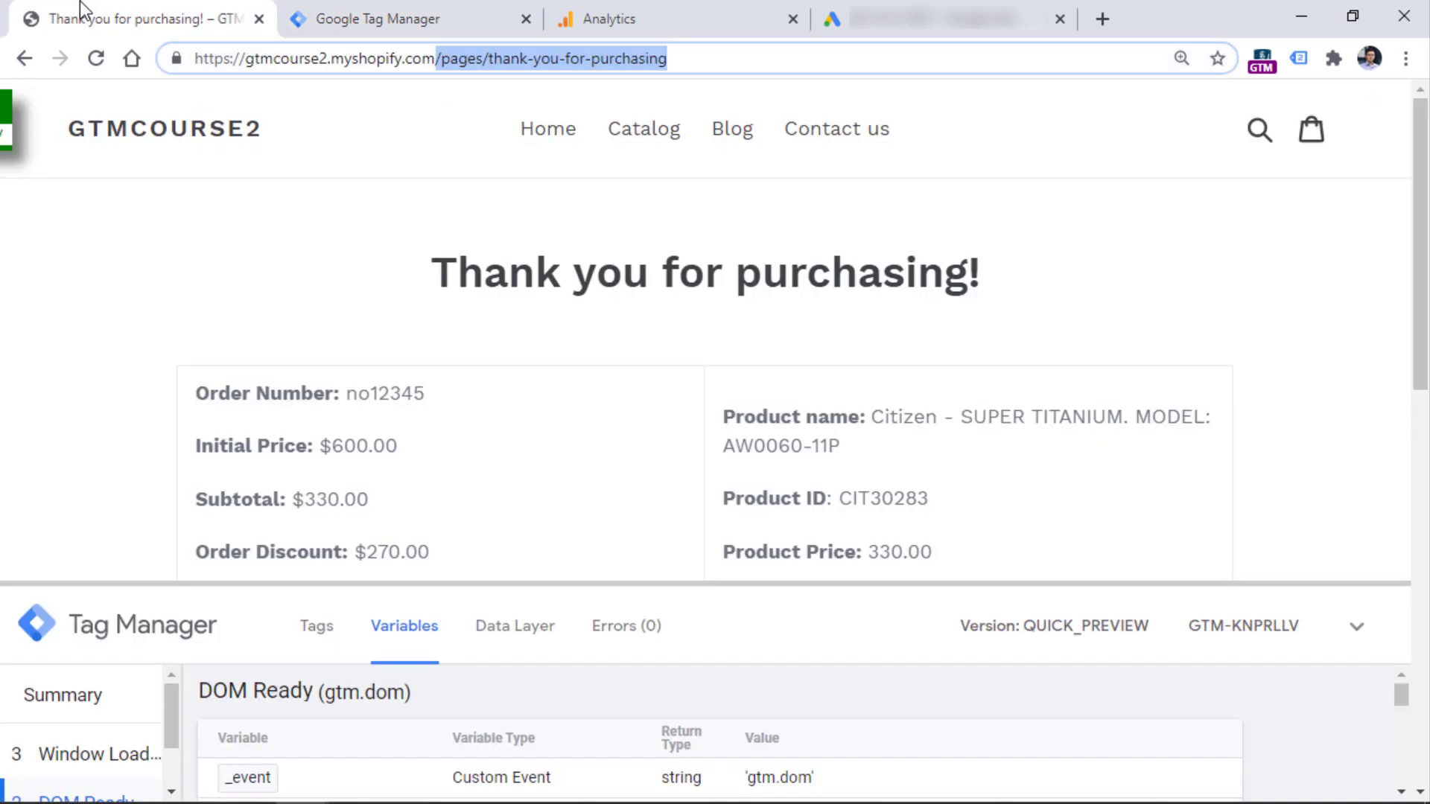
pyautogui.click(96, 59)
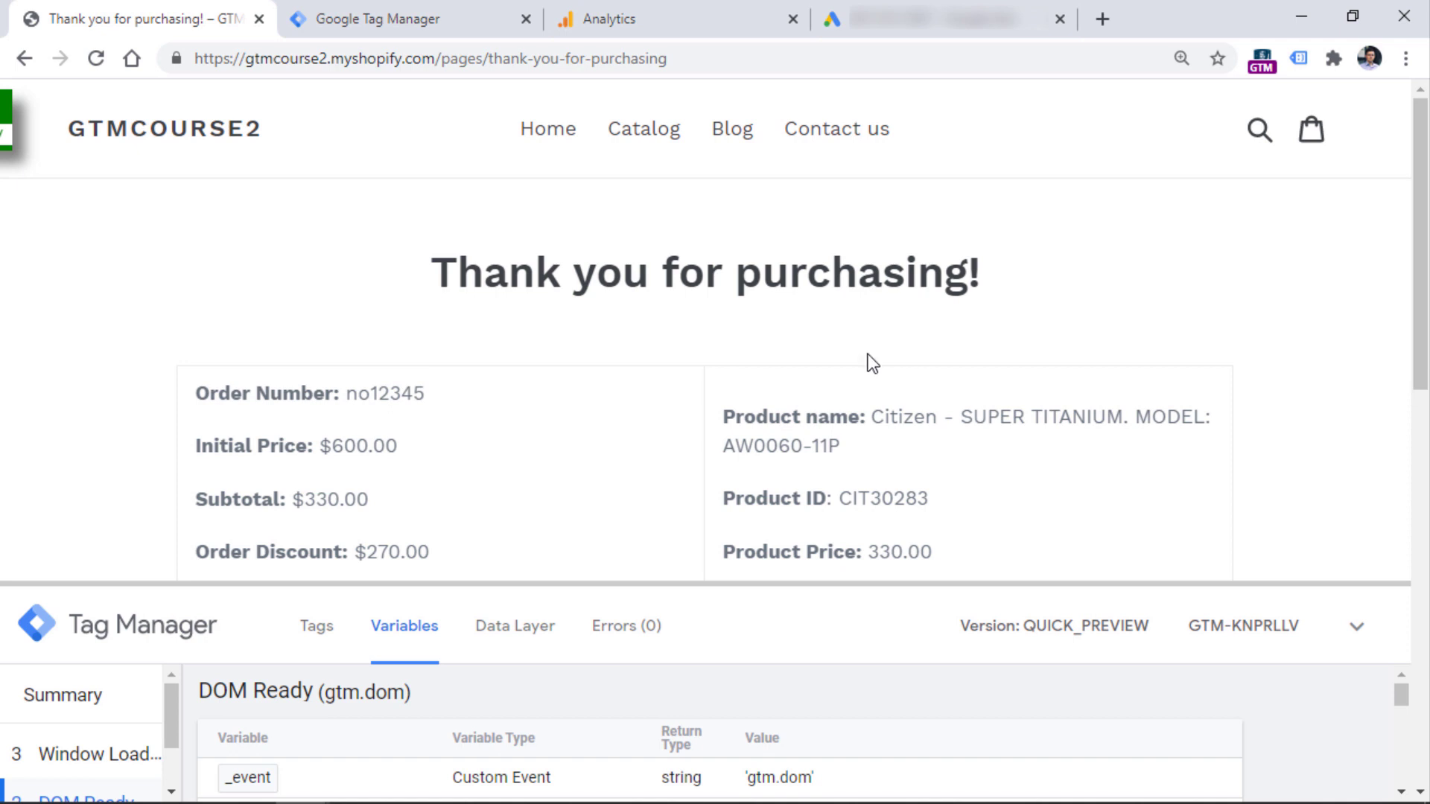
# Step: Enable Google Tag Assistant for the thank-you page's browser tab
pyautogui.click(1298, 61)
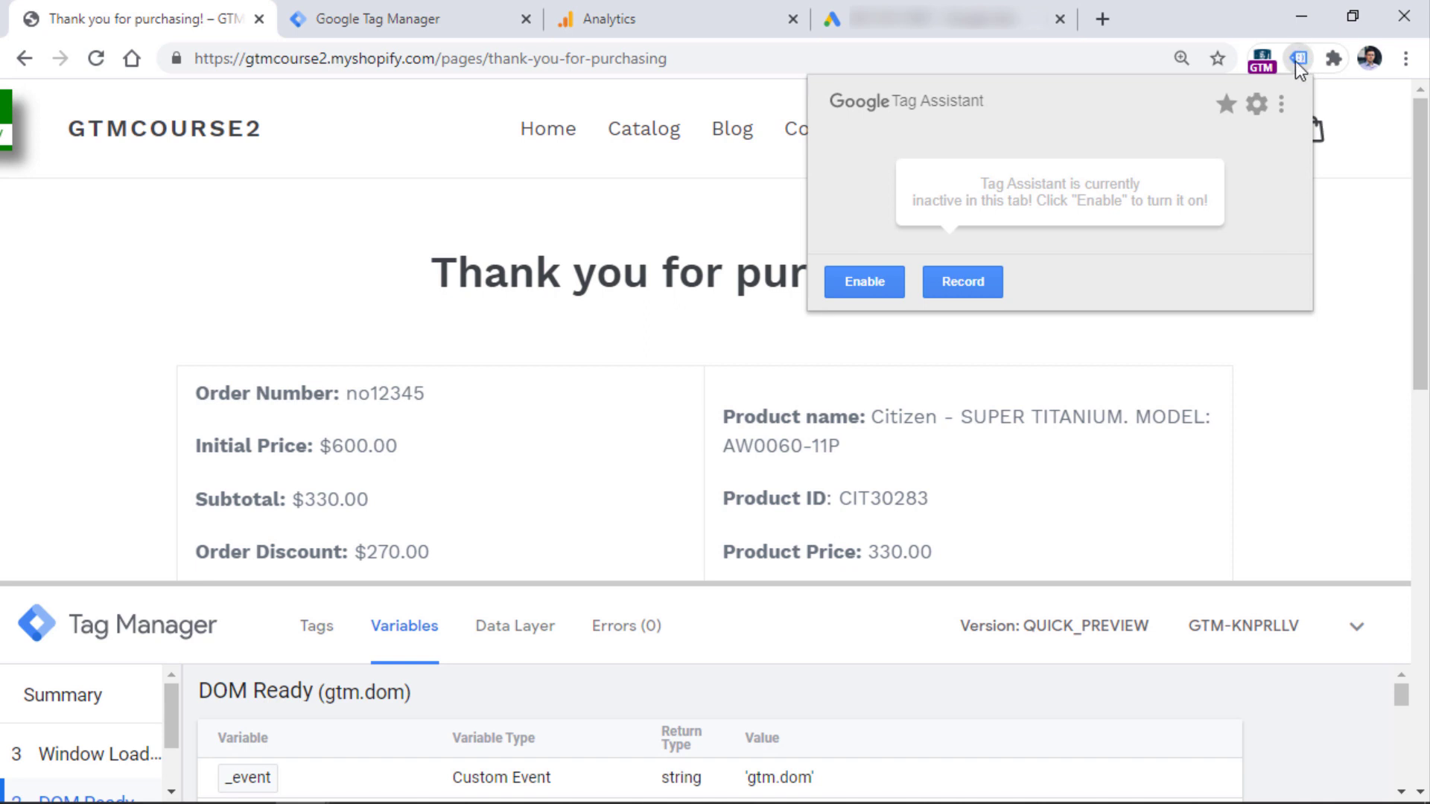
pyautogui.click(864, 281)
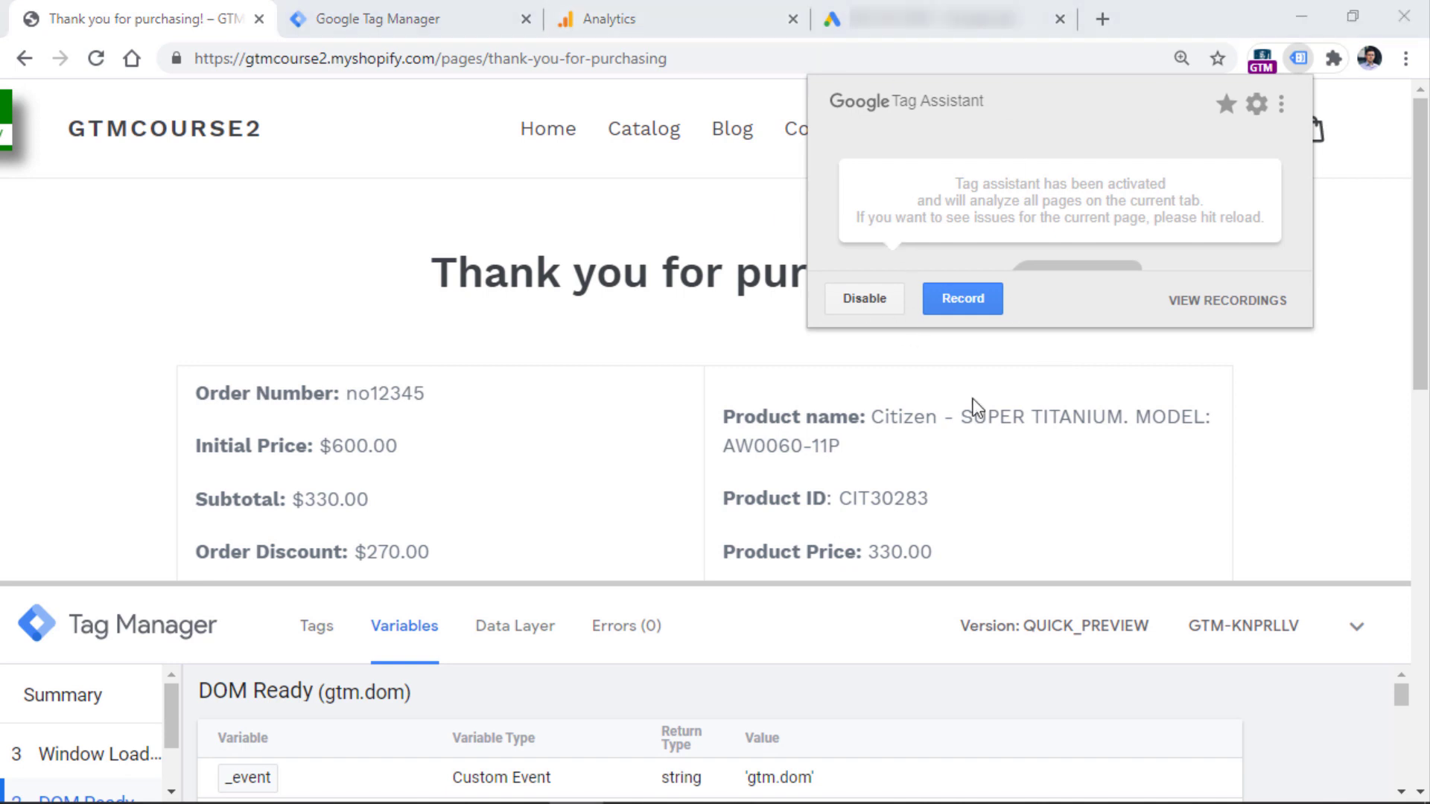
# Step: Reload the thank-you page, enlarge the Tag Manager preview pane and check which tags fired on the DOM Ready event
pyautogui.click(97, 64)
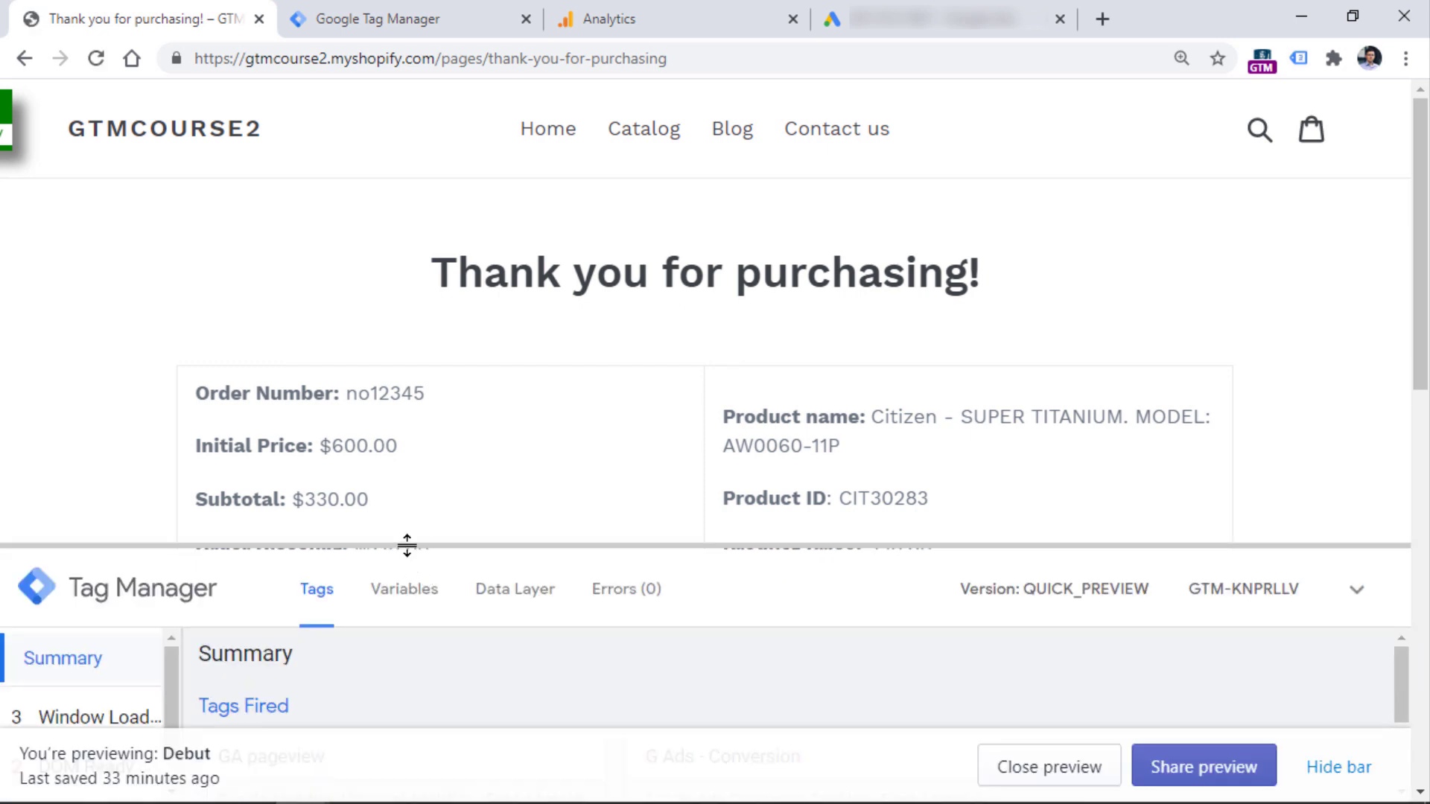
pyautogui.moveTo(409, 546); pyautogui.dragTo(377, 264)
pyautogui.click(69, 503)
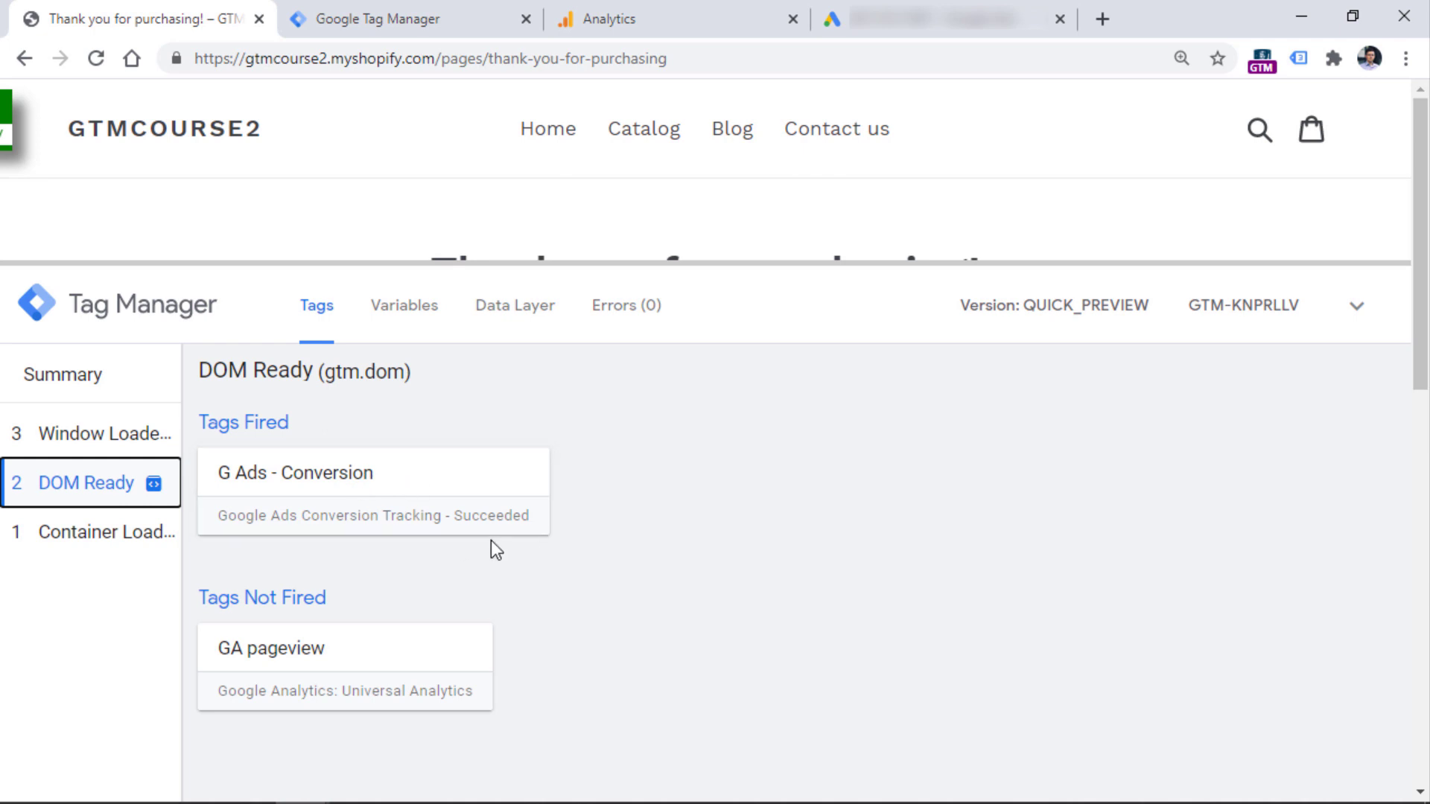
# Step: Inspect the conversion value and currency in Tag Assistant's metadata for the Google Ads Conversion Tracking tag
pyautogui.click(1300, 59)
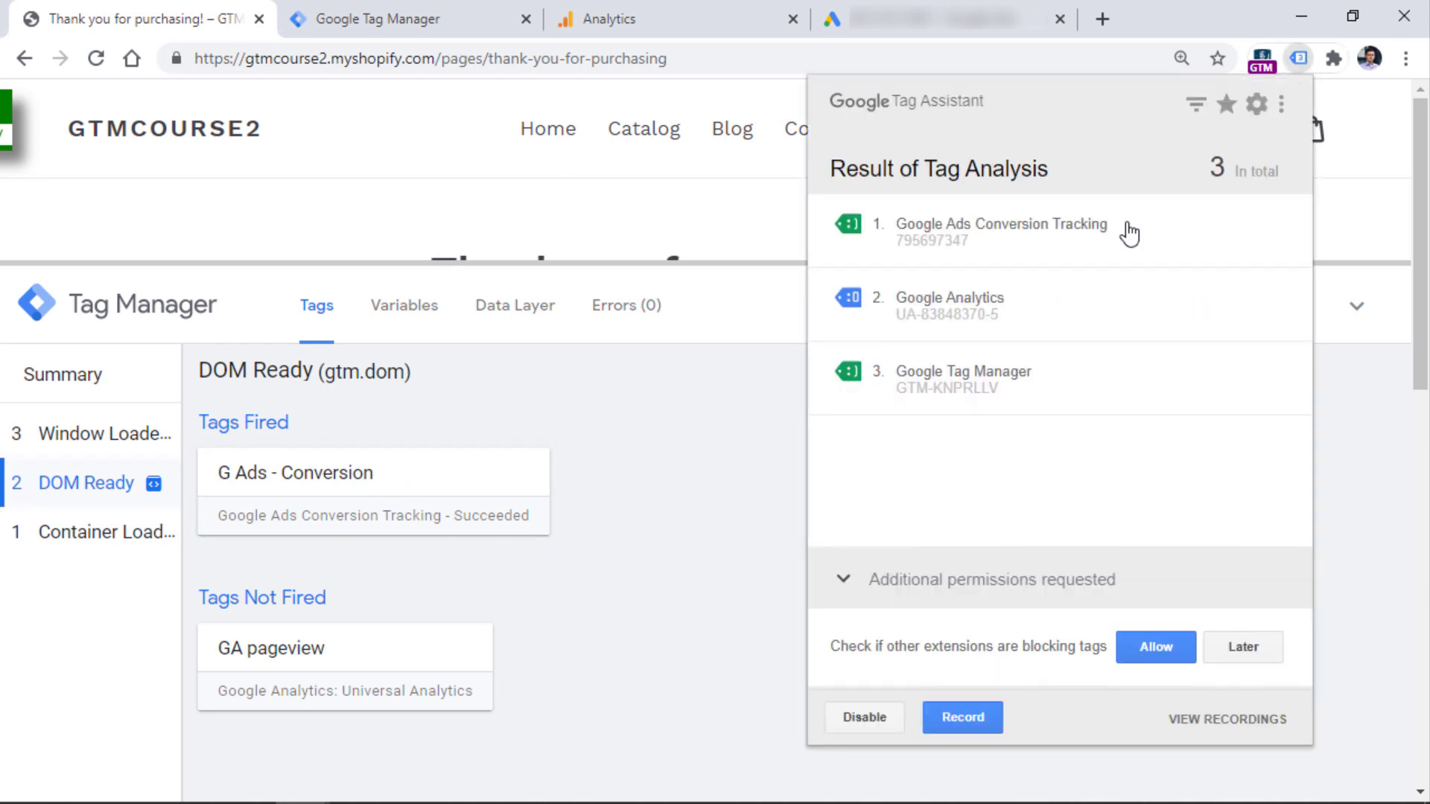
pyautogui.click(985, 246)
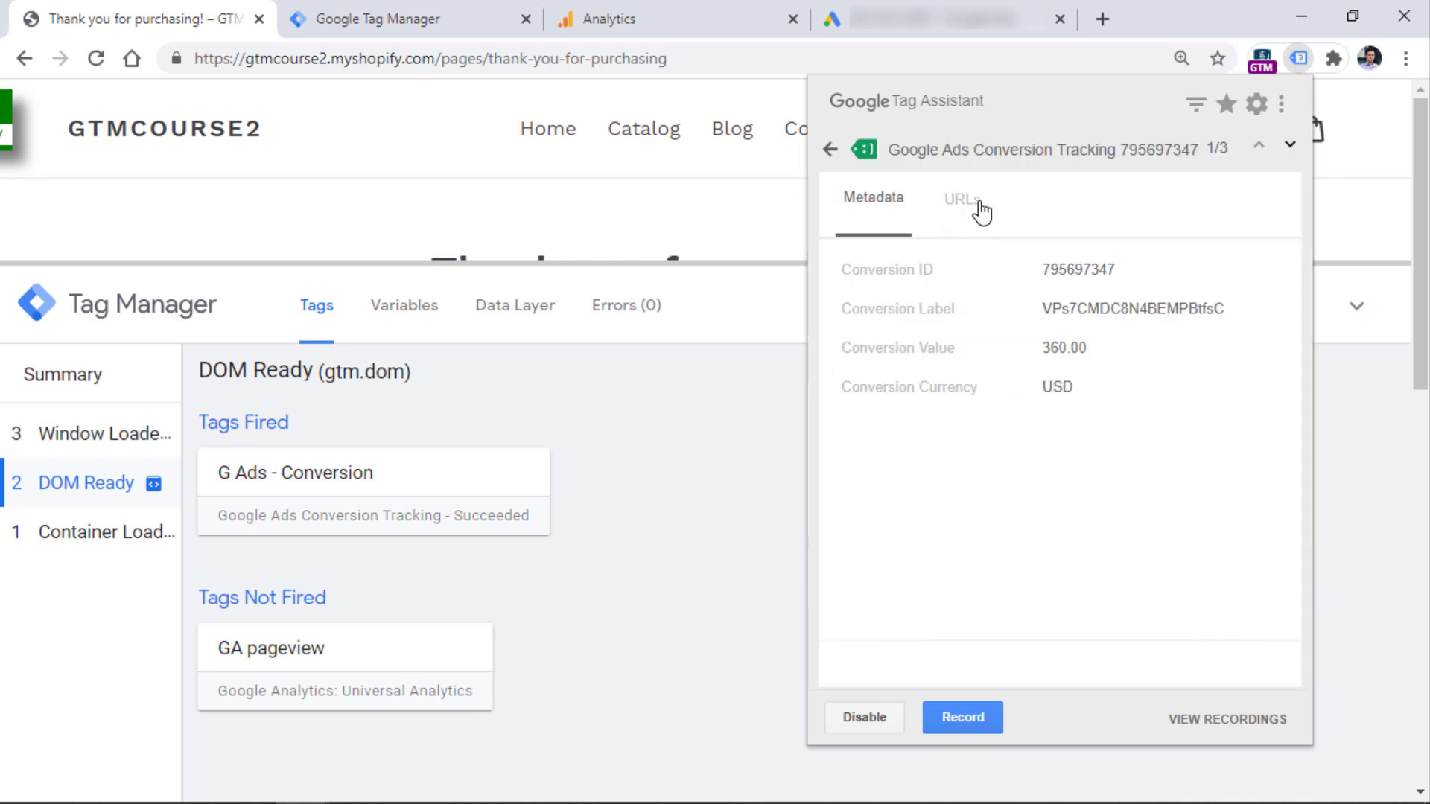
pyautogui.moveTo(1042, 348); pyautogui.dragTo(1042, 387)
# Step: Show the conversion tag's request URL parameters as a table in Tag Assistant and check the oid order number
pyautogui.click(967, 211)
pyautogui.click(966, 211)
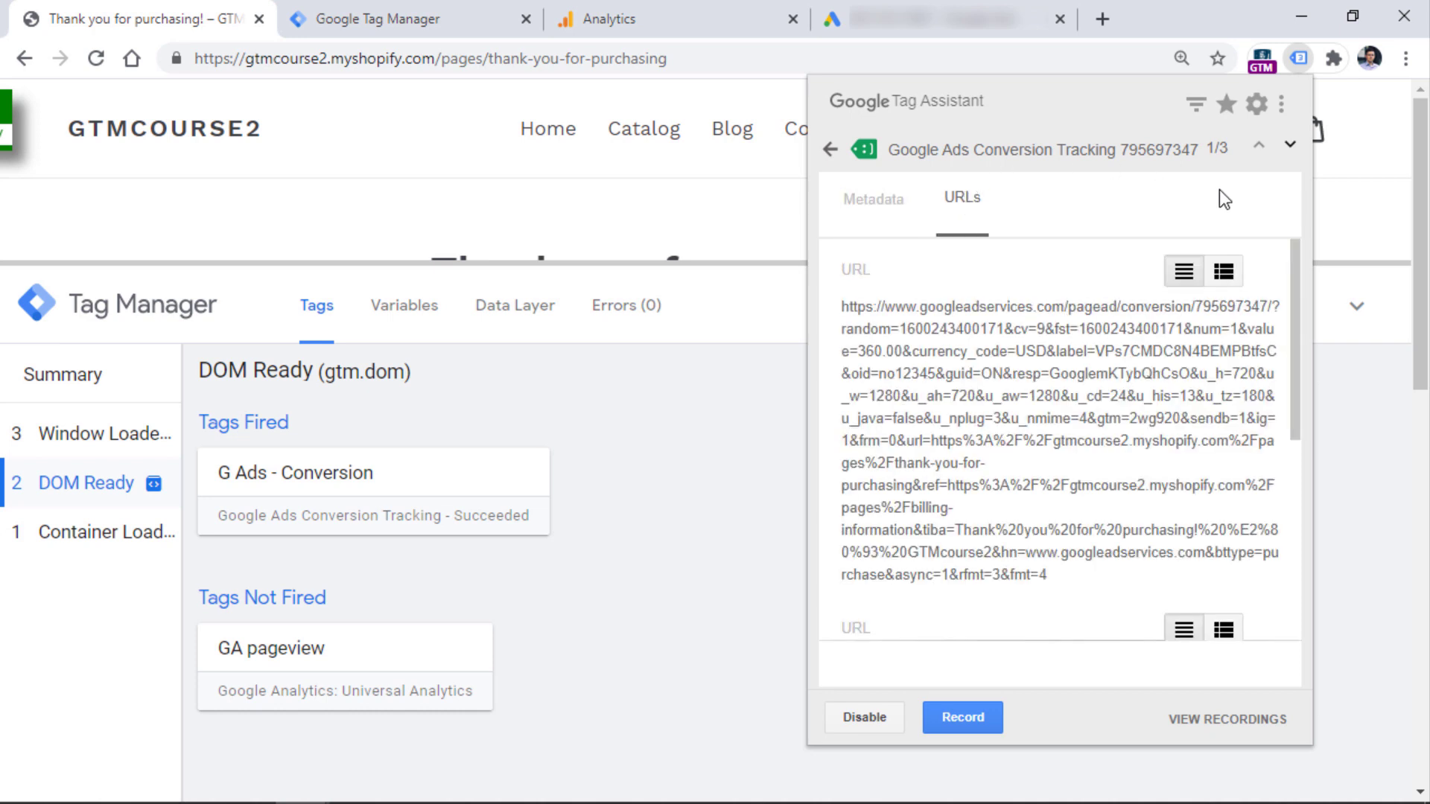
pyautogui.click(1224, 271)
pyautogui.moveTo(1293, 274); pyautogui.dragTo(1290, 325)
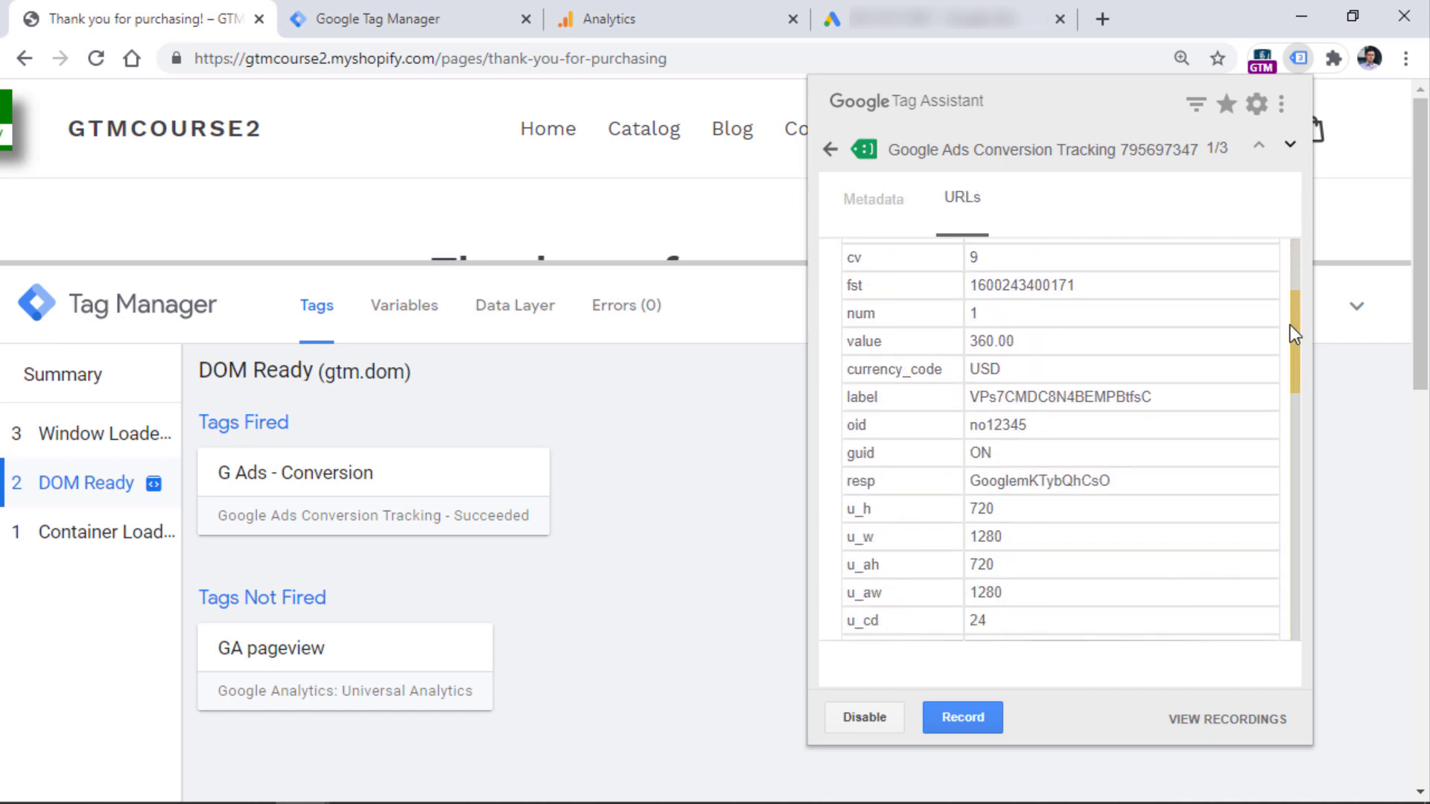
pyautogui.doubleClick(996, 418)
pyautogui.click(866, 431)
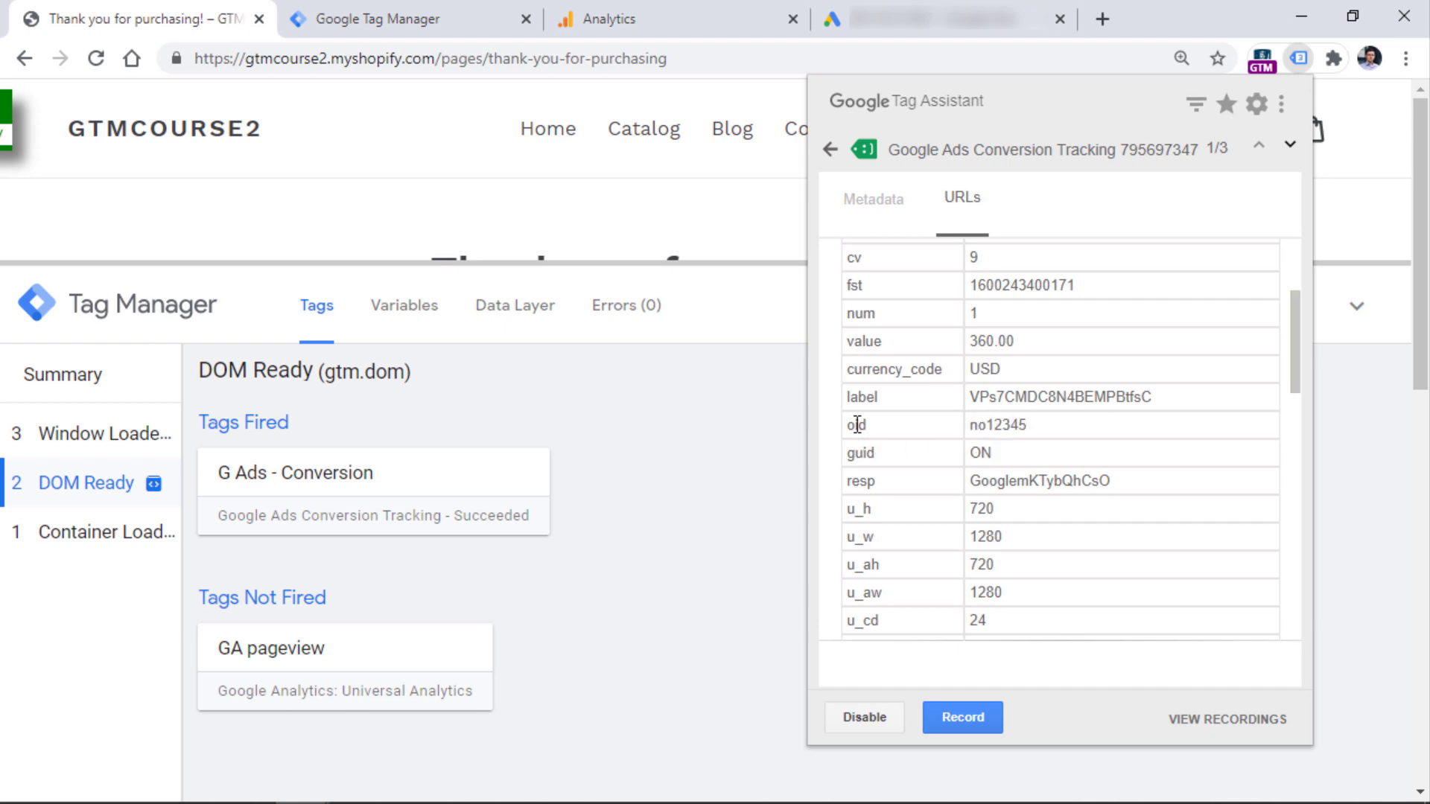
# Step: Switch to Google Ads and finish the tag setup of the Purchase test 1 conversion action, returning to the conversion actions list
pyautogui.hotkey('ctrl', '4')
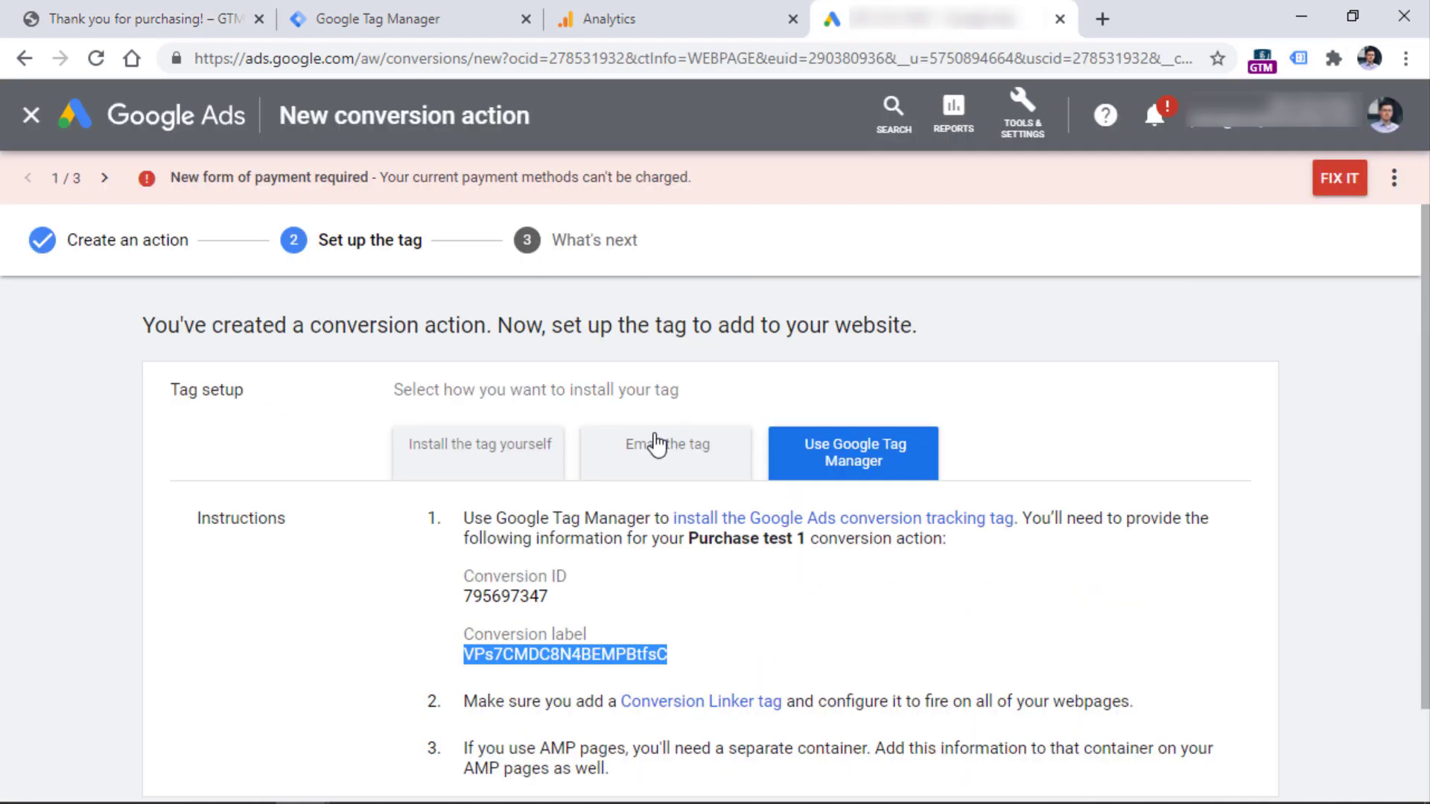
pyautogui.scroll(-2, 447, 566)
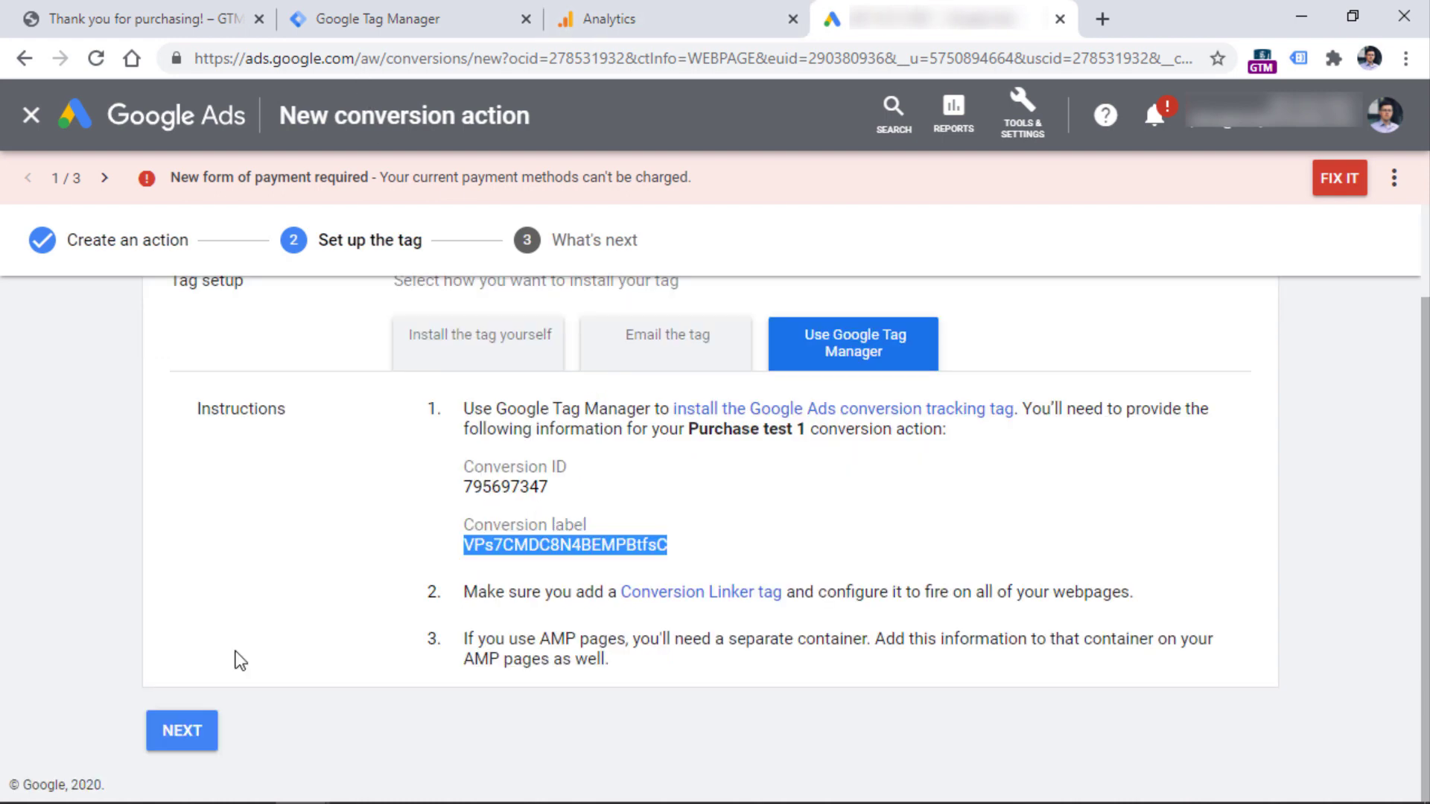
pyautogui.click(184, 733)
pyautogui.click(186, 659)
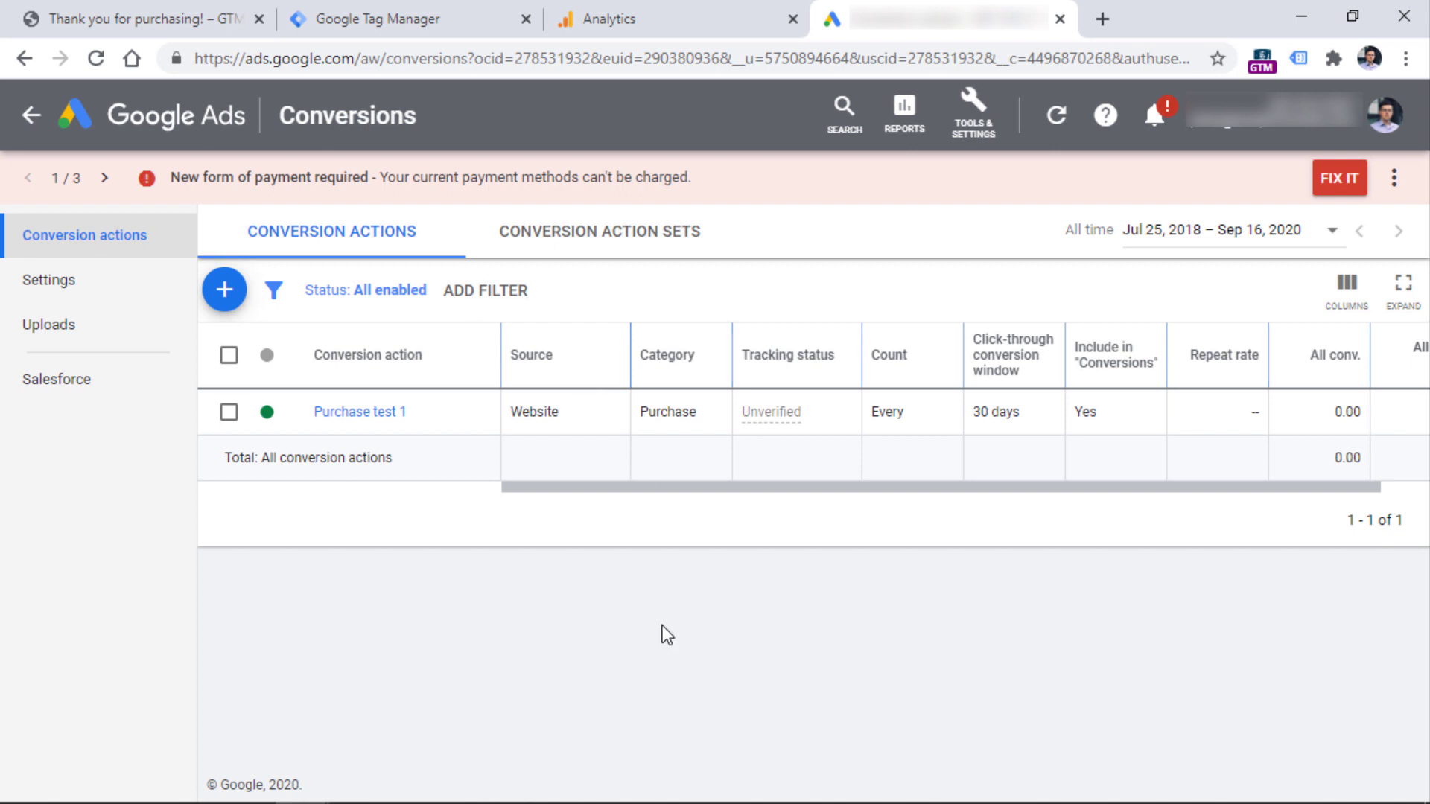
# Step: Examine the tracking status details of Purchase test 1 in Google Ads and compare them with the tags fired on the thank-you page
pyautogui.moveTo(803, 430)
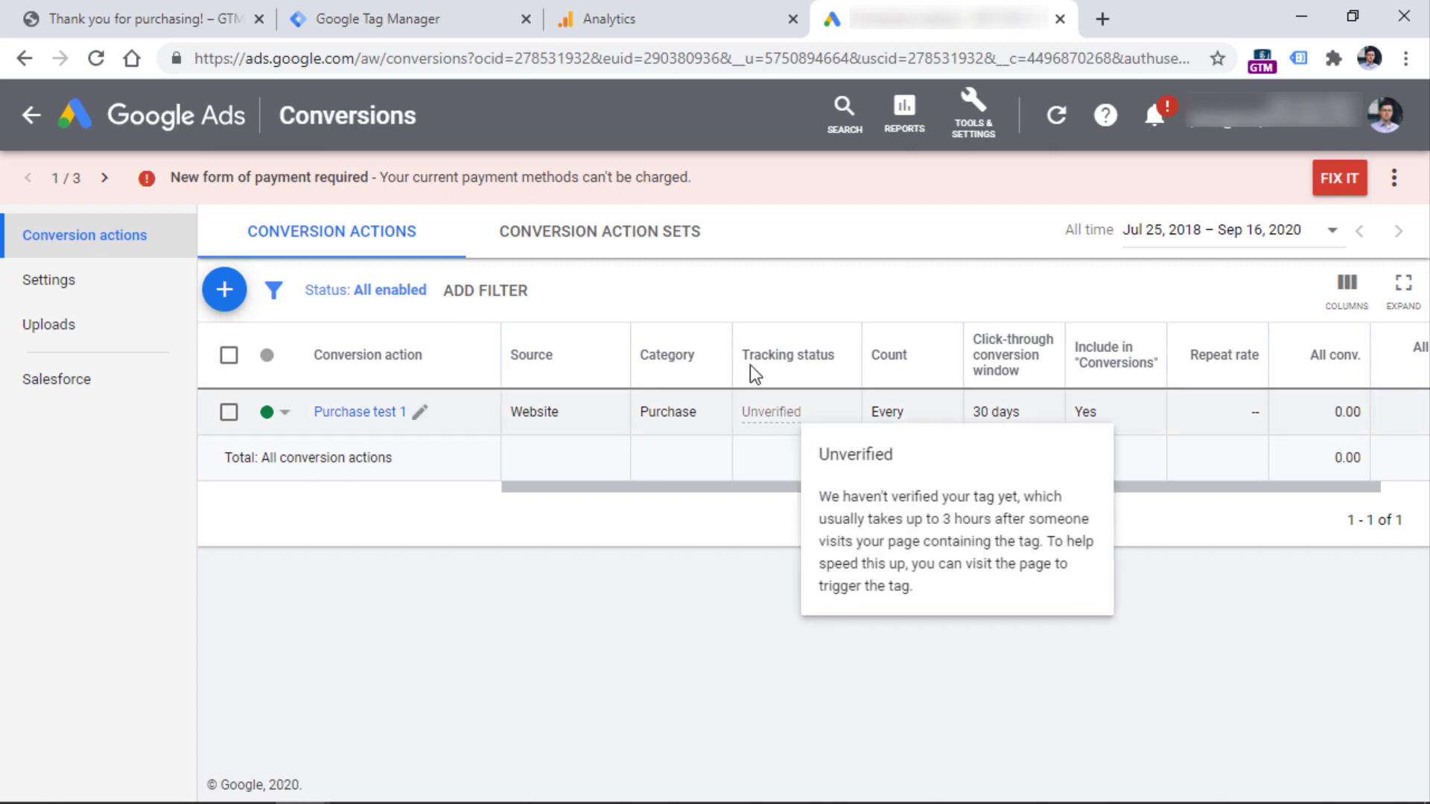
pyautogui.click(115, 15)
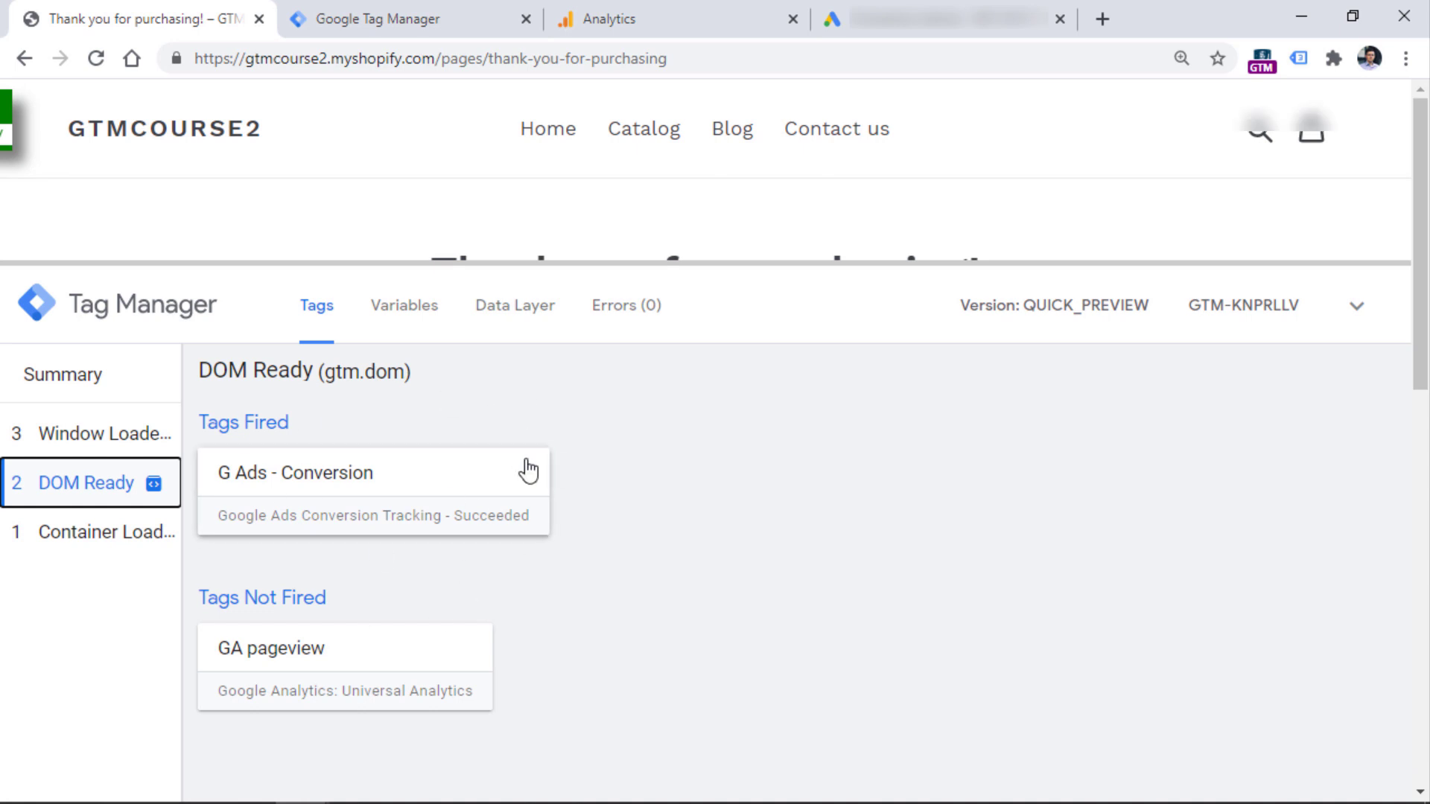
pyautogui.click(941, 6)
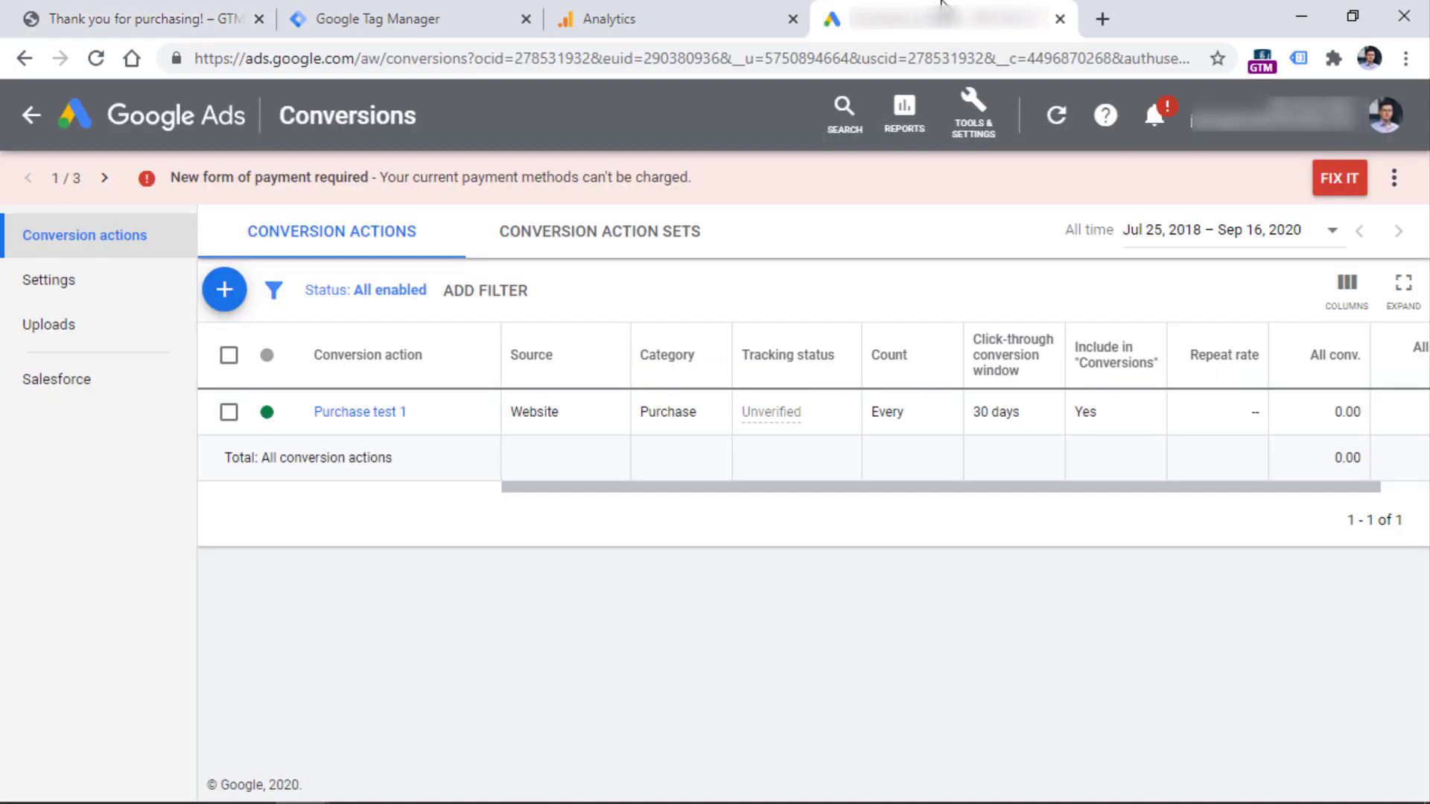
pyautogui.moveTo(770, 430)
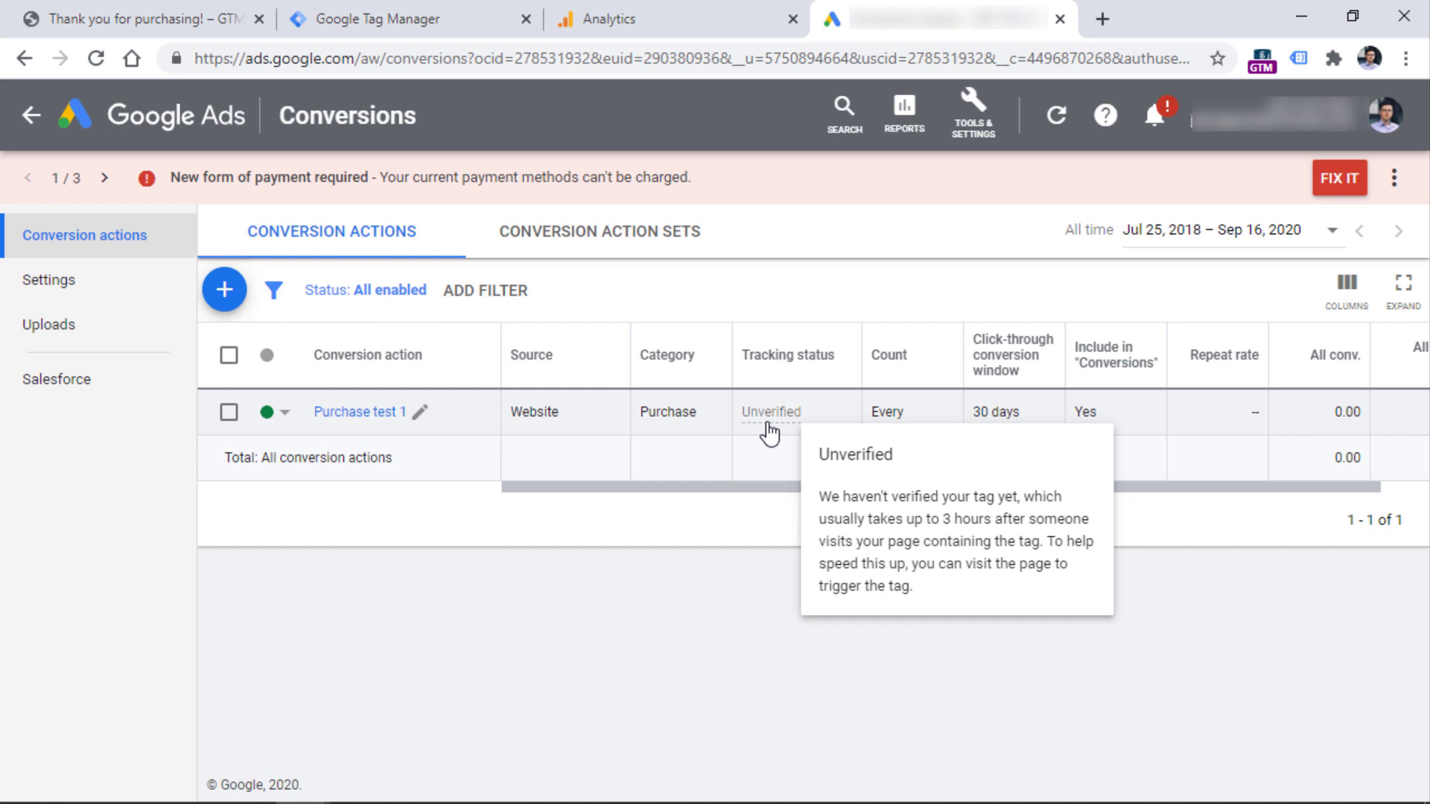
pyautogui.click(112, 14)
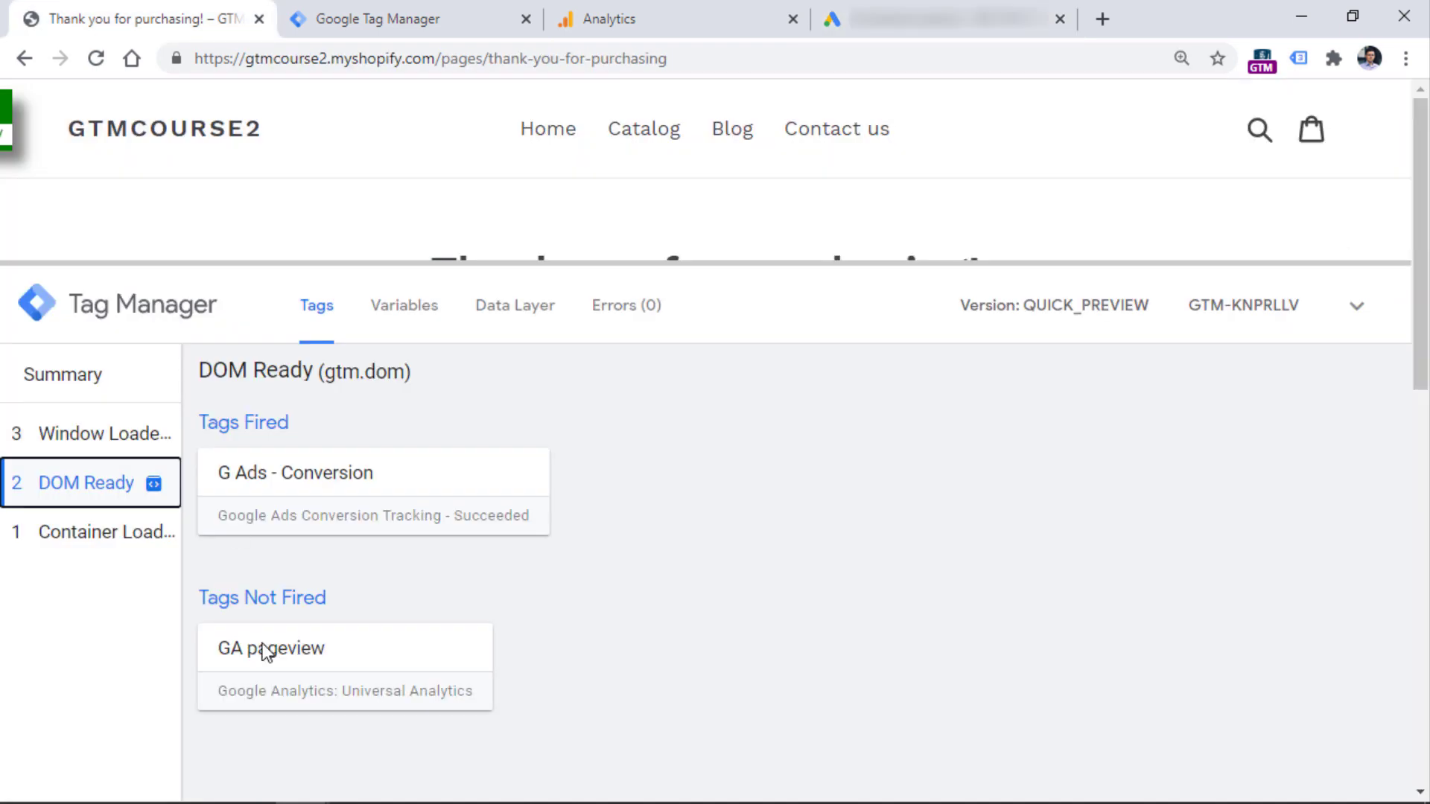
pyautogui.click(908, 3)
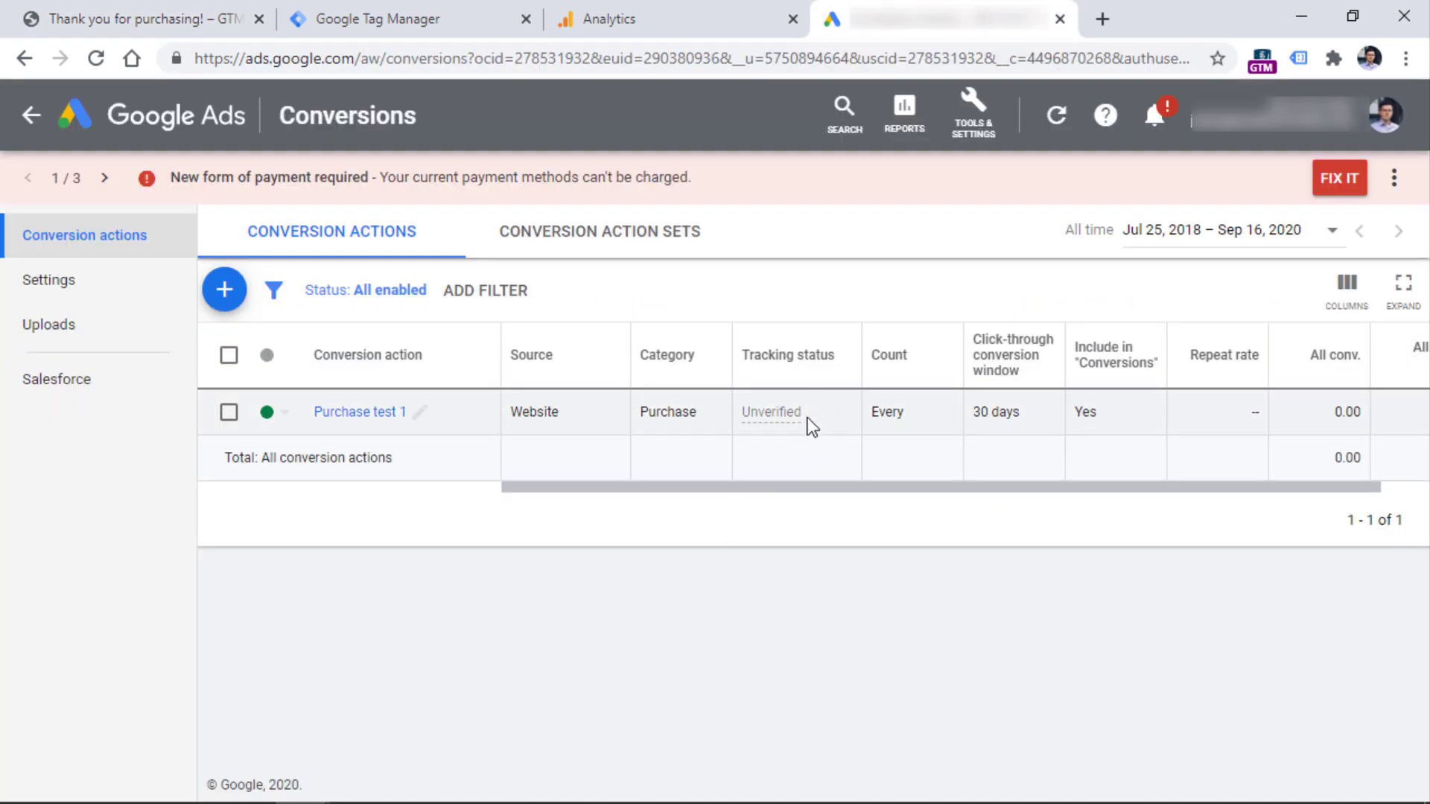